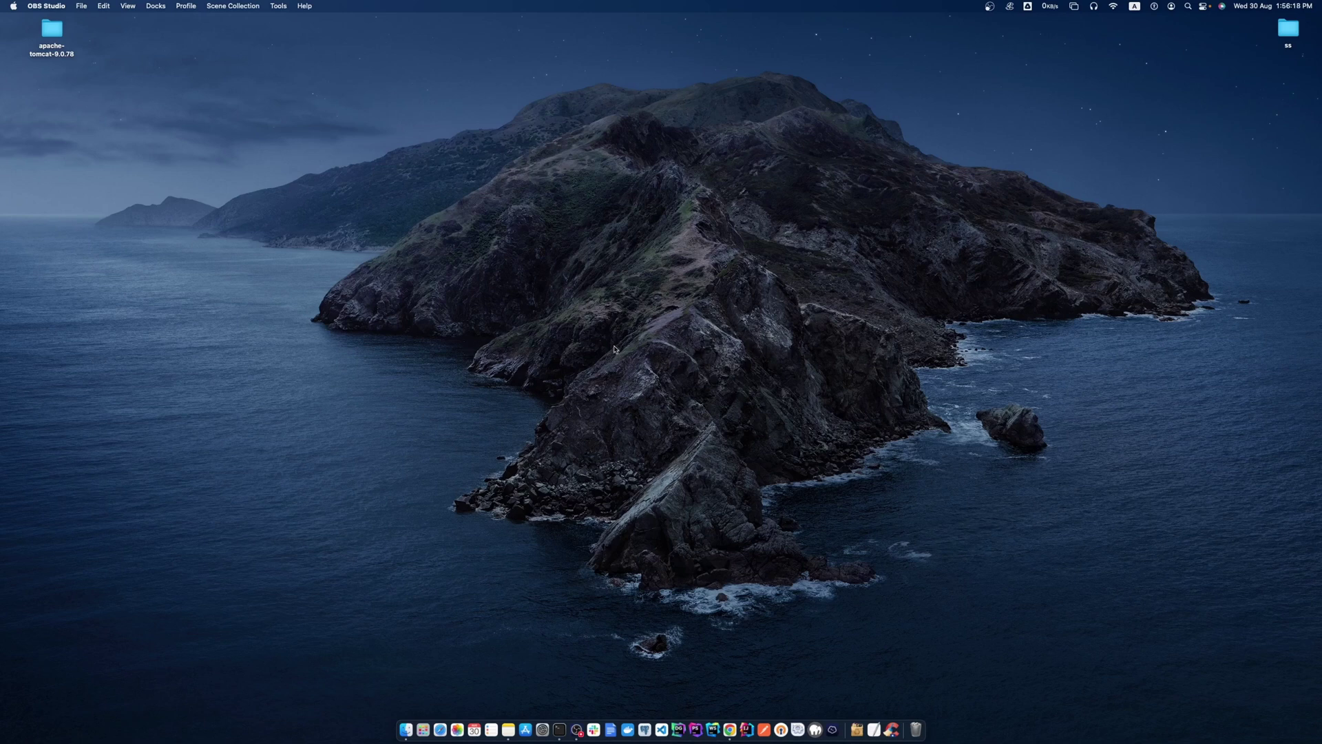
Switch to Chrome and search Google for "jdk download".
{"action": "left_click", "coordinate": [730, 730]}
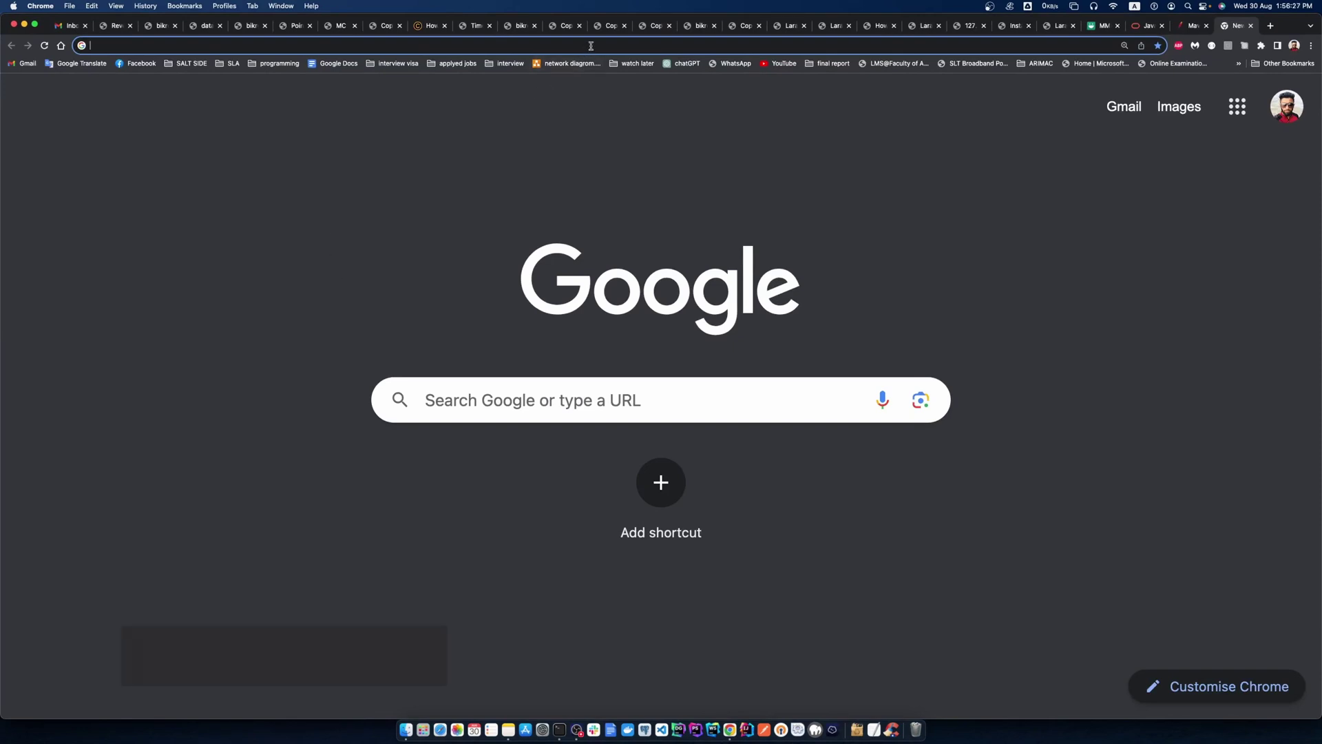
{"action": "type", "text": "jdk"}
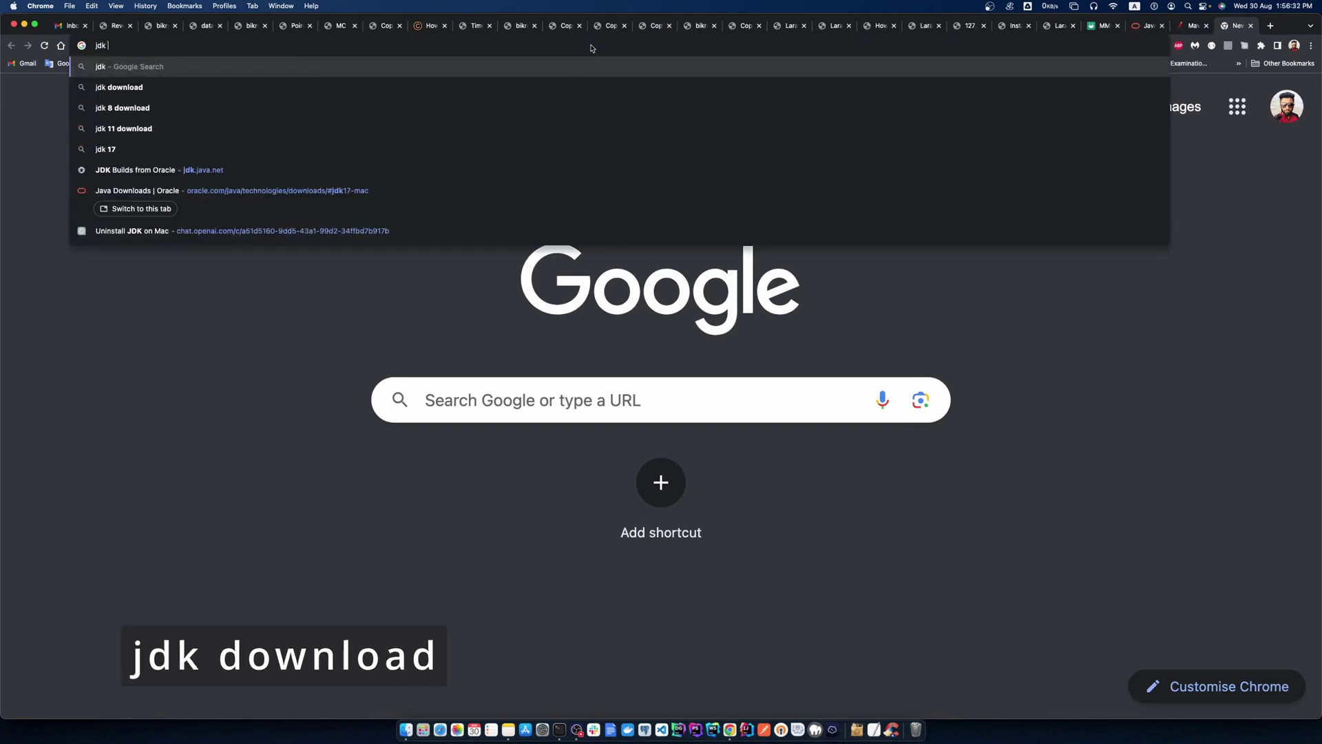
{"action": "type", "text": " dow"}
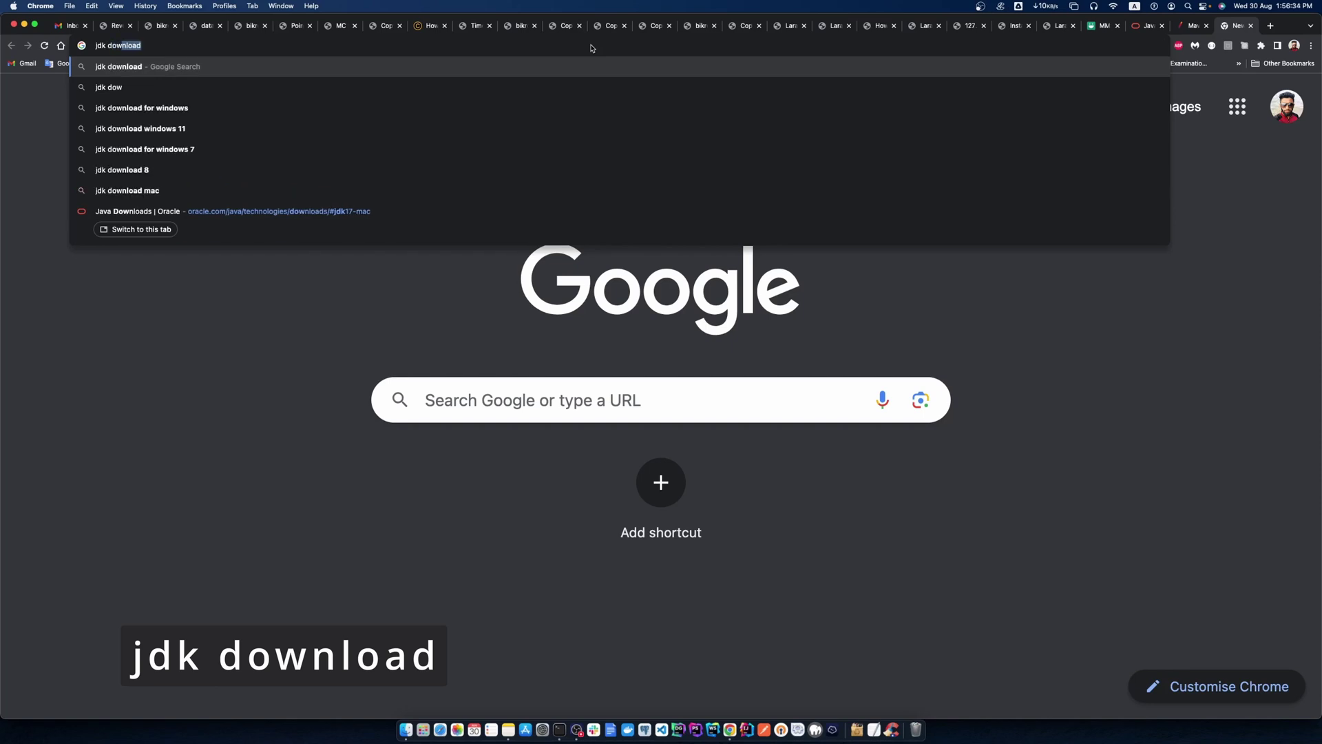
{"action": "type", "text": "nload"}
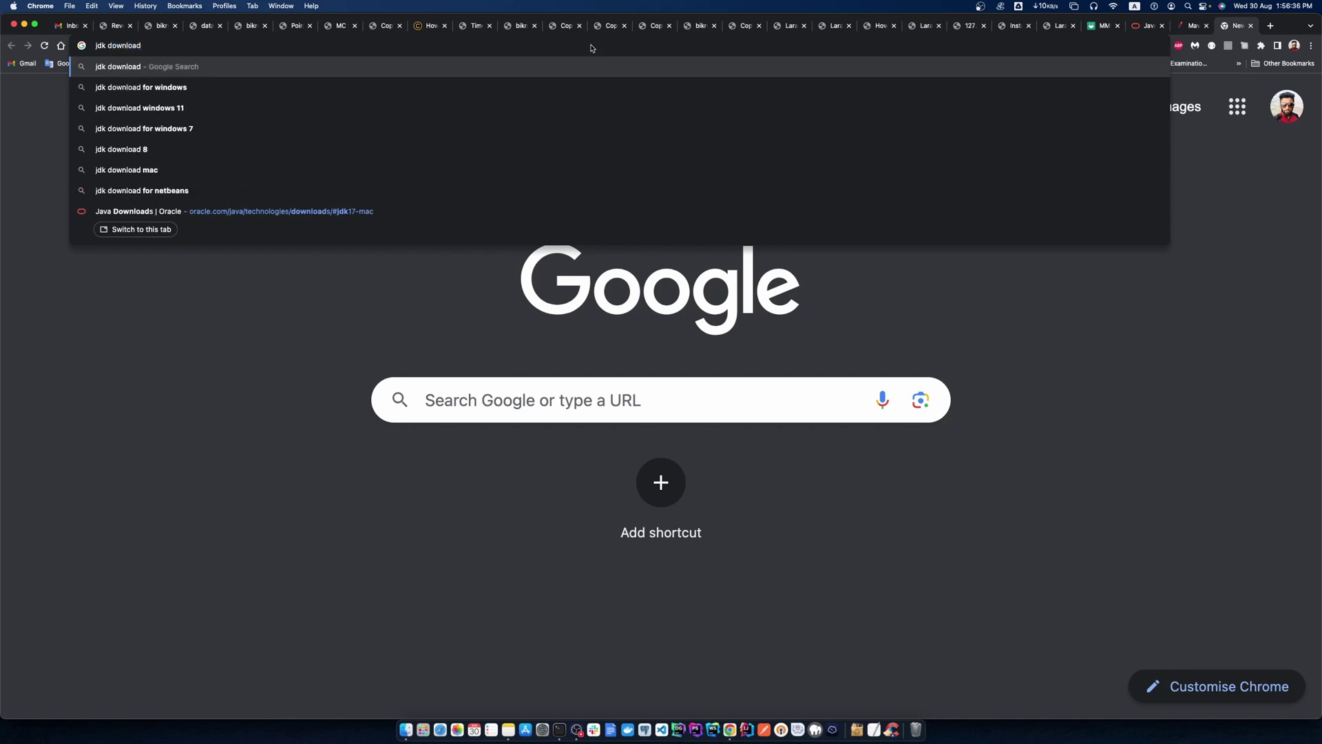
{"action": "key", "text": "Return"}
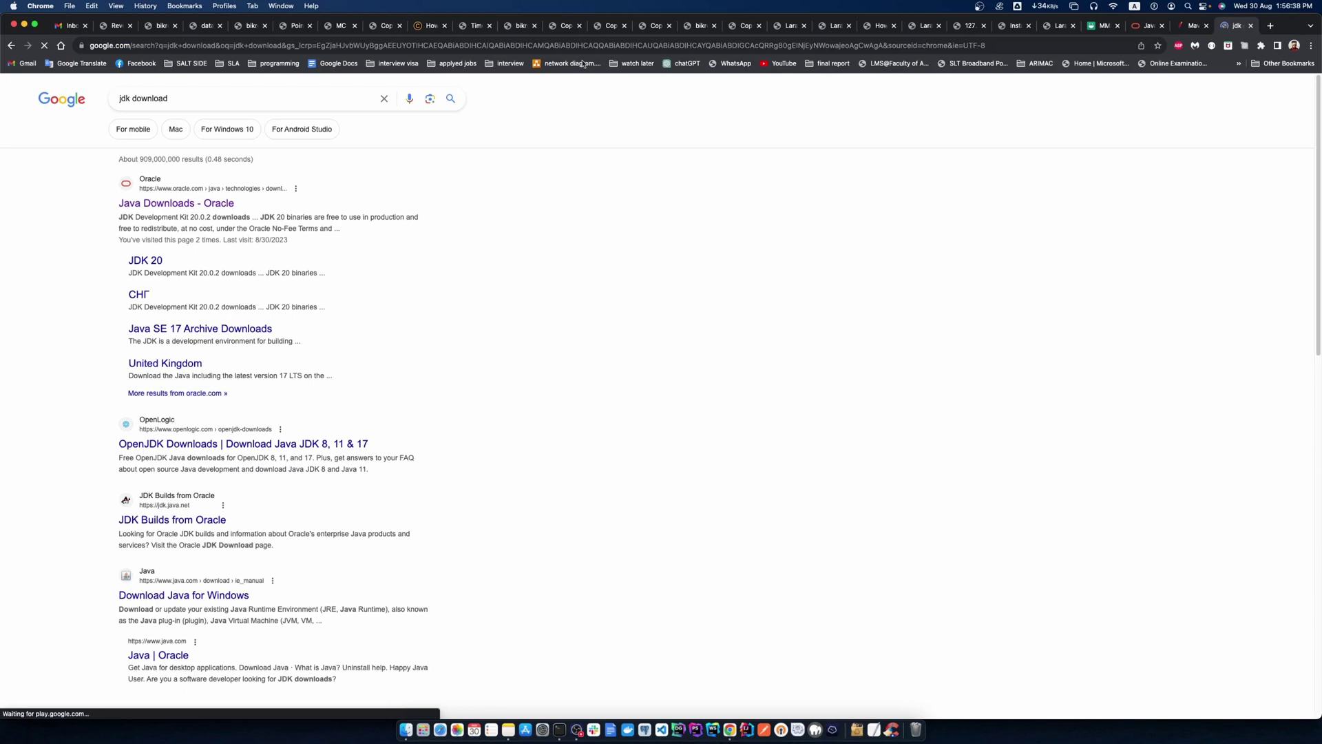
Enlarge the search results page by raising the browser zoom five levels from 100%.
{"action": "left_click", "coordinate": [1313, 47]}
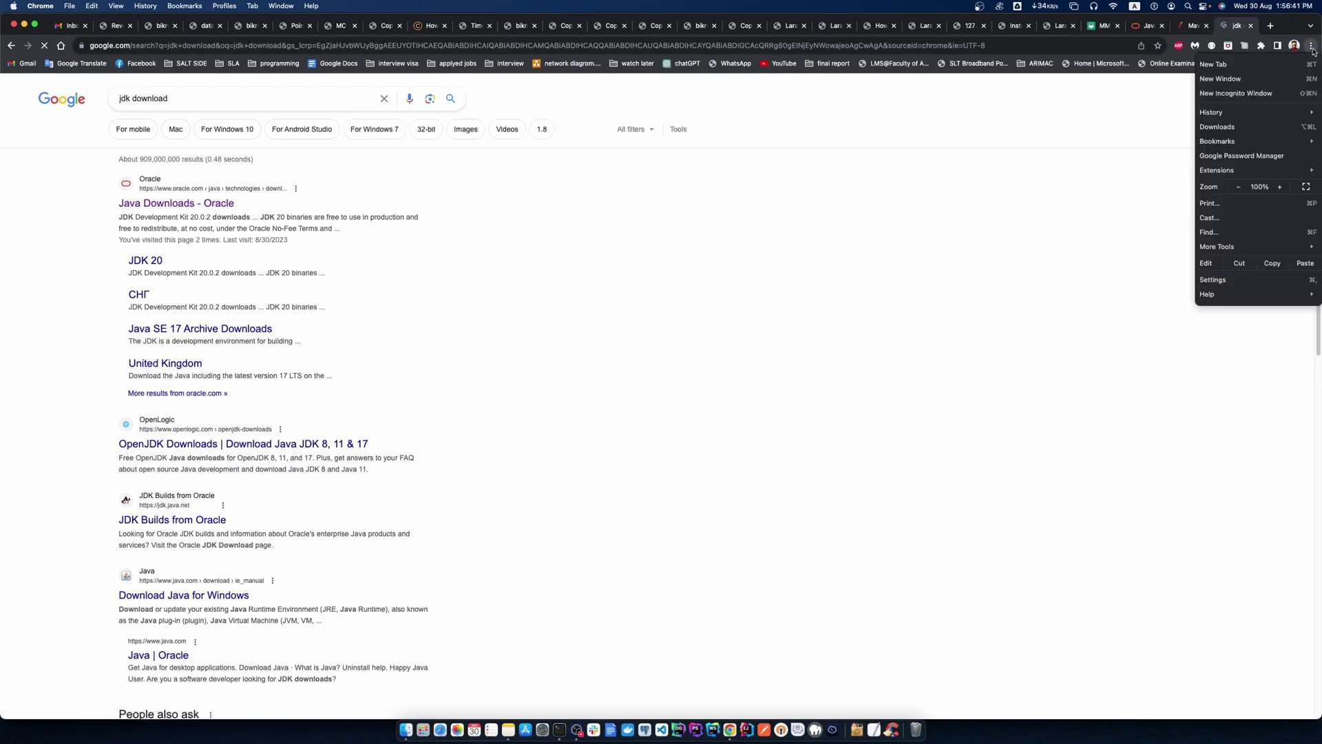
{"action": "left_click", "coordinate": [1284, 188]}
{"action": "left_click", "coordinate": [1284, 188]}
{"action": "left_click", "coordinate": [1284, 188]}
{"action": "left_click", "coordinate": [1284, 188]}
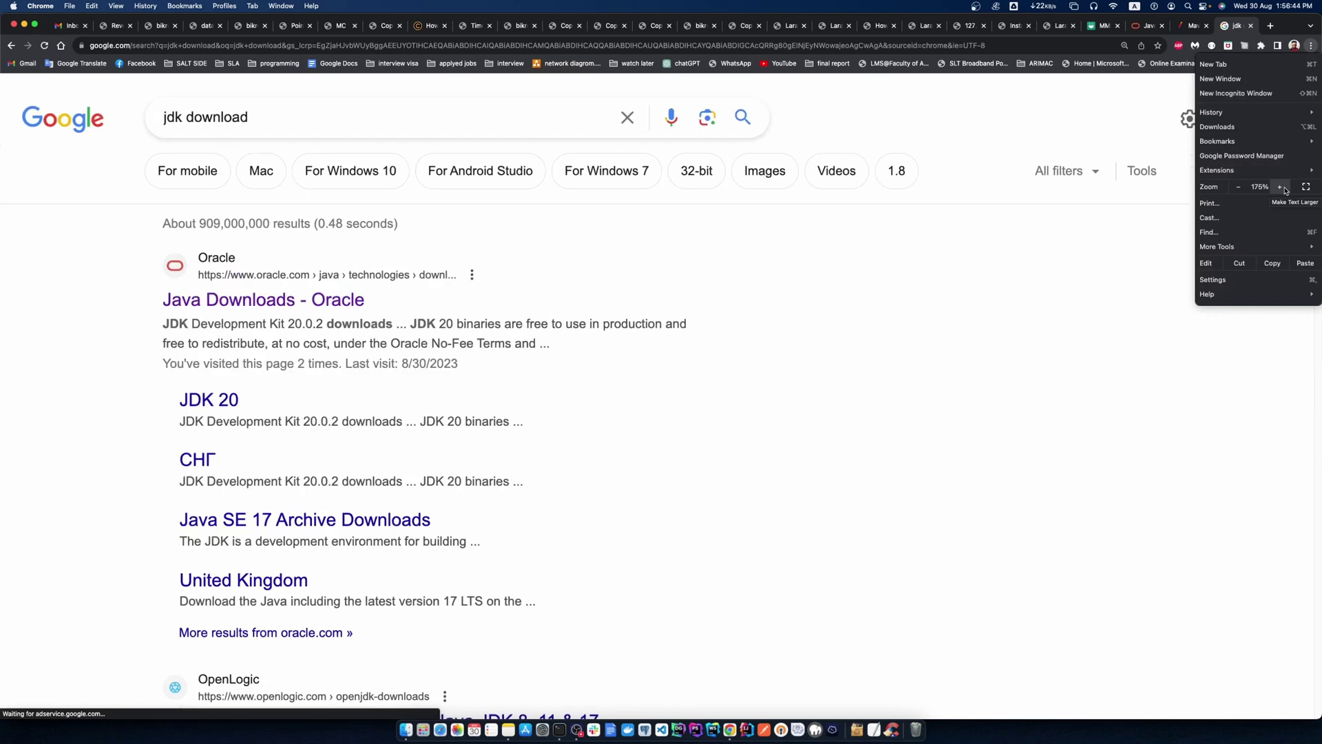
{"action": "left_click", "coordinate": [1282, 187]}
{"action": "left_click", "coordinate": [744, 297]}
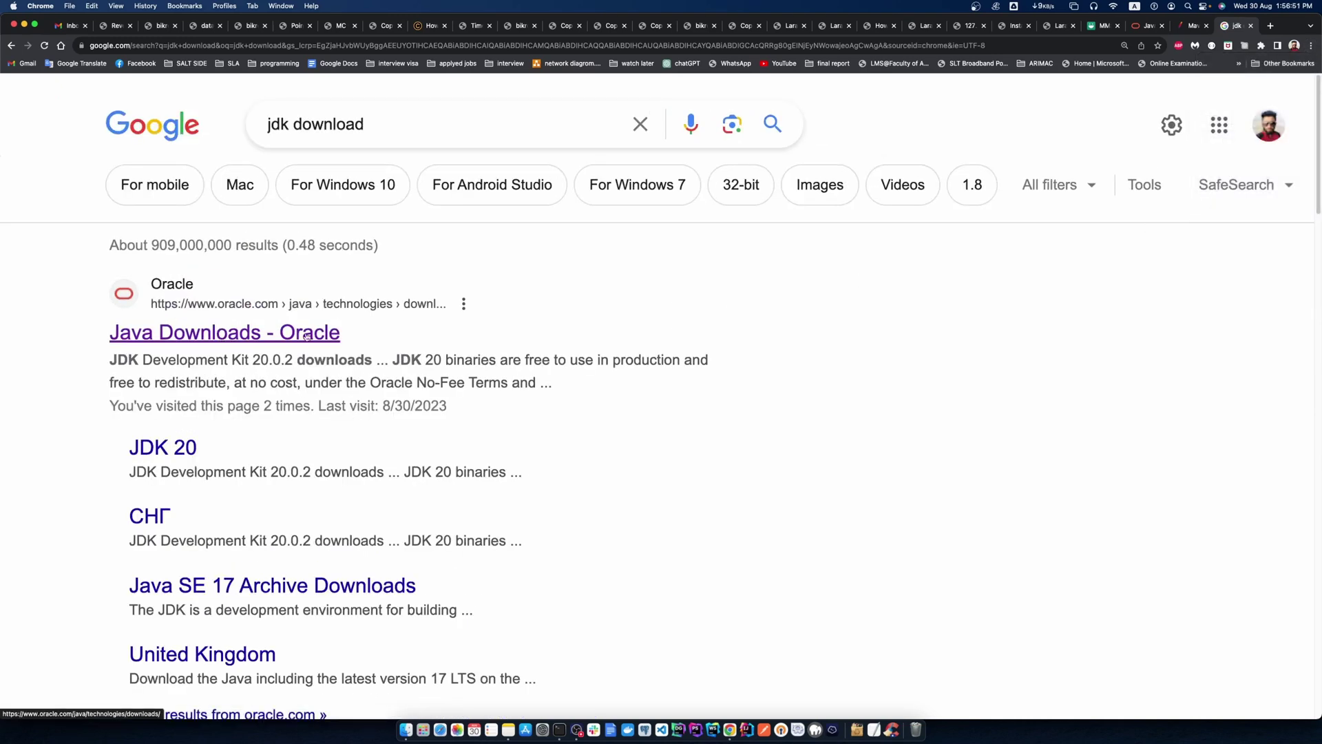
Open Oracle's Java Downloads page from the results and show the JDK 17 downloads for macOS.
{"action": "left_click", "coordinate": [197, 334]}
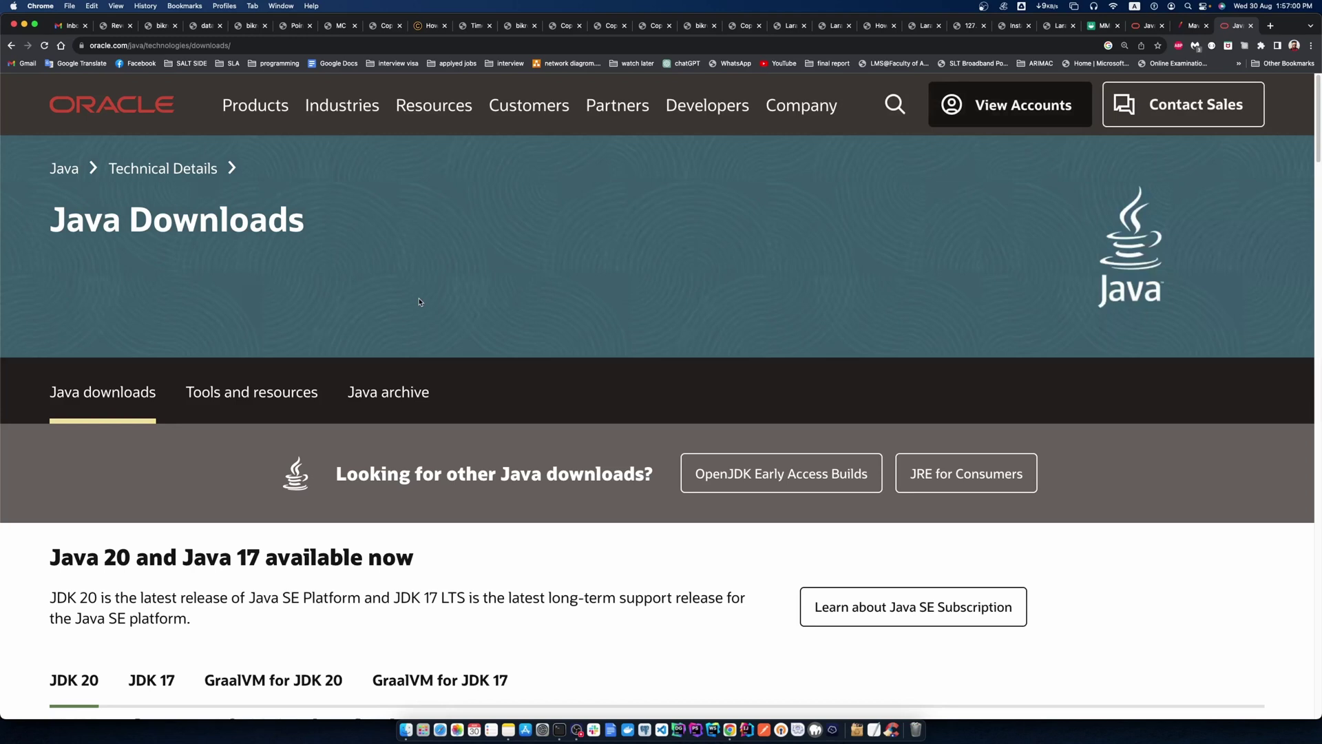
{"action": "scroll", "coordinate": [421, 303], "scroll_direction": "down", "scroll_amount": 2}
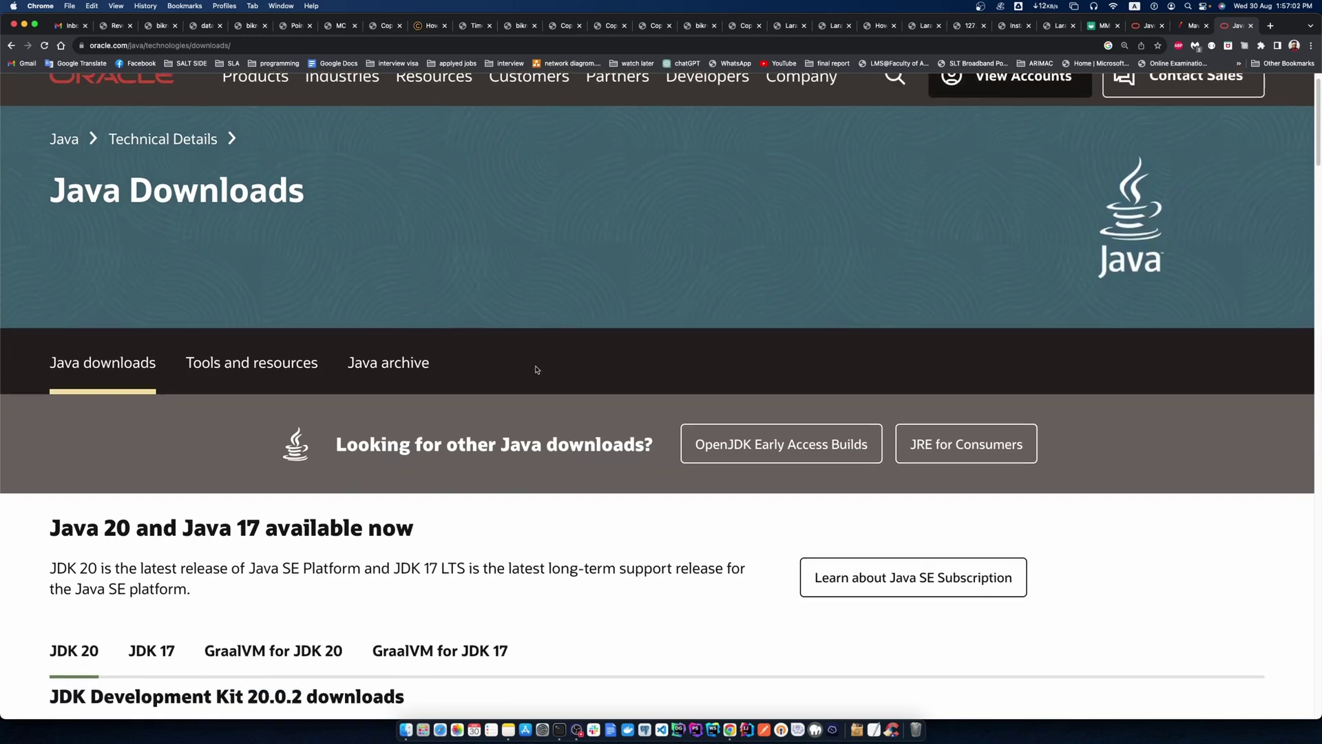
{"action": "scroll", "coordinate": [316, 520], "scroll_direction": "down", "scroll_amount": 3}
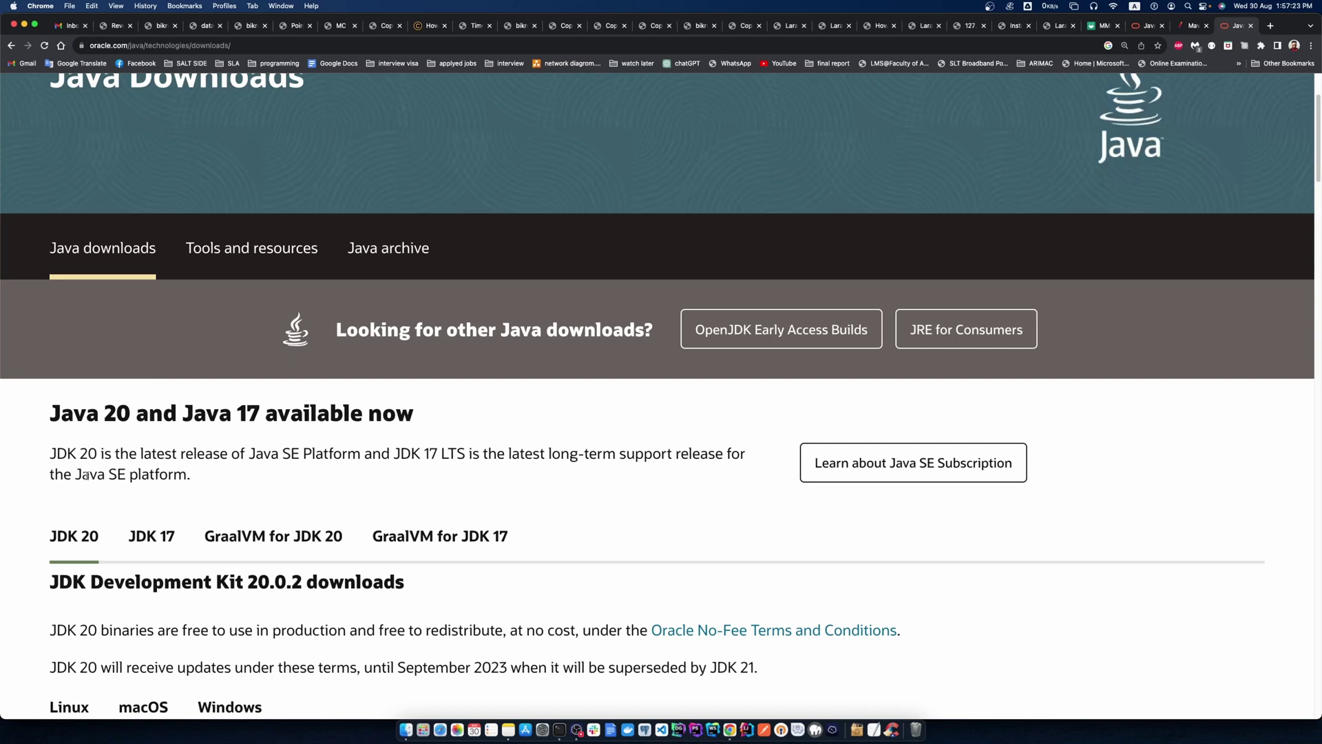
{"action": "scroll", "coordinate": [431, 470], "scroll_direction": "down", "scroll_amount": 1}
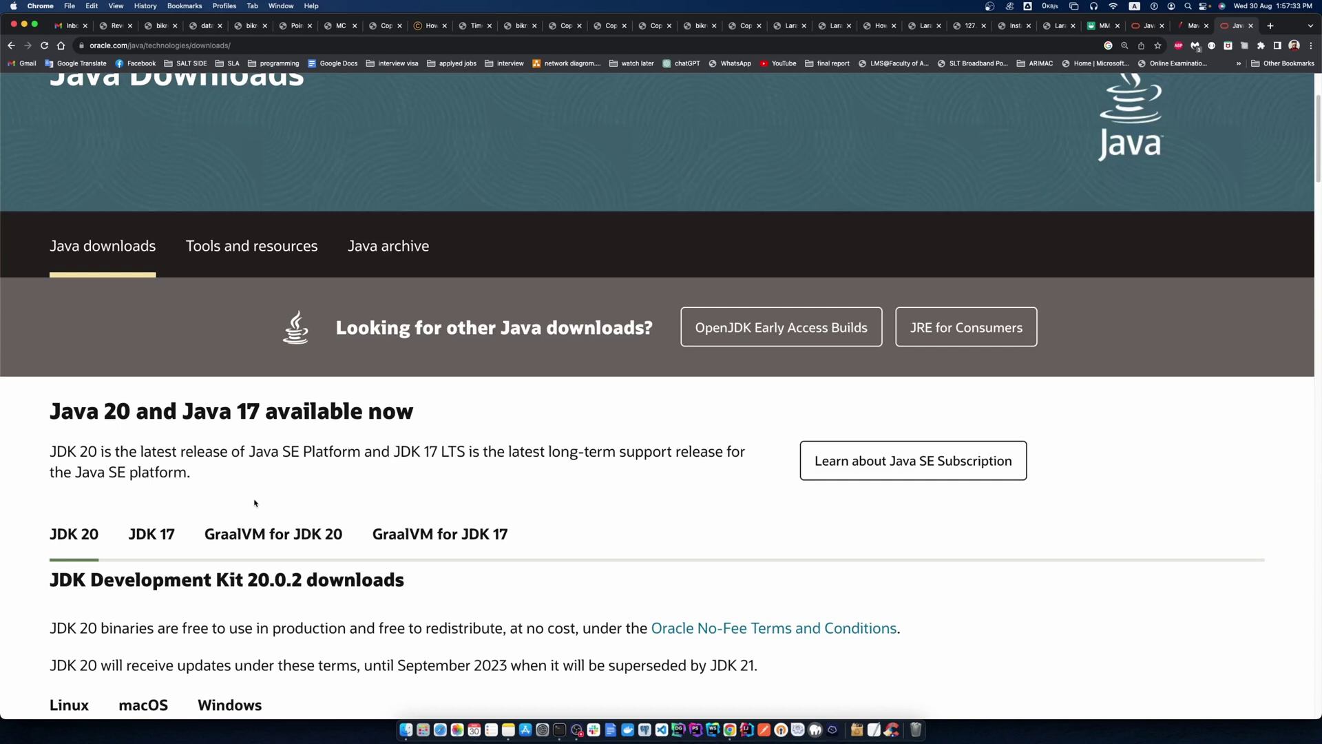
{"action": "scroll", "coordinate": [262, 482], "scroll_direction": "down", "scroll_amount": 5}
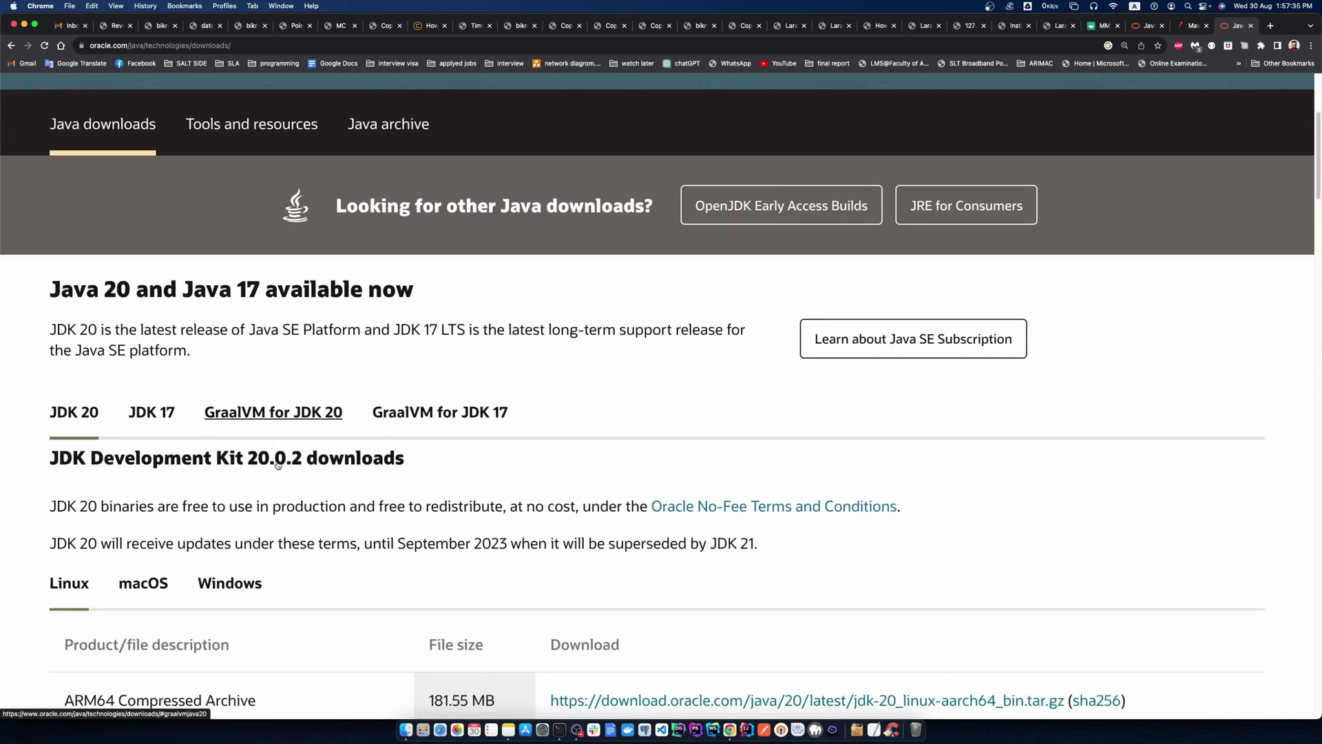
{"action": "scroll", "coordinate": [278, 466], "scroll_direction": "down", "scroll_amount": 3}
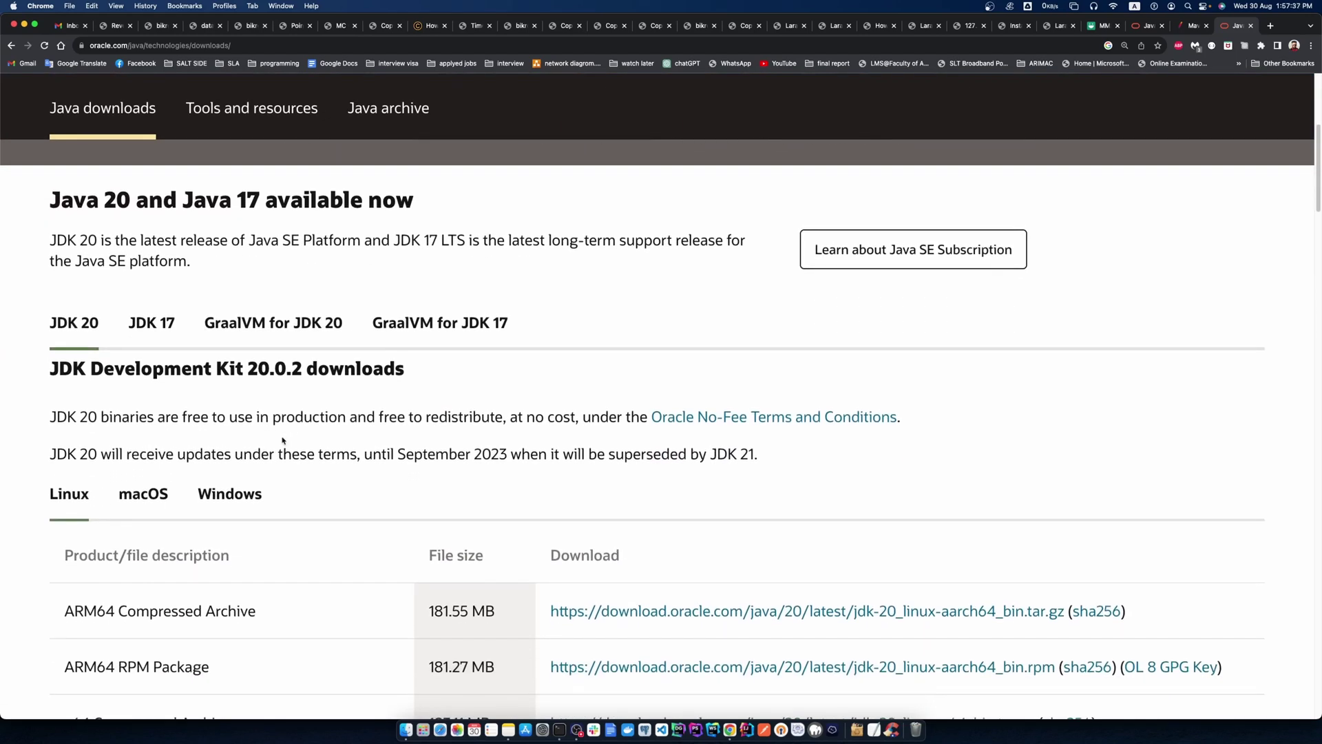
{"action": "scroll", "coordinate": [283, 439], "scroll_direction": "down", "scroll_amount": 3}
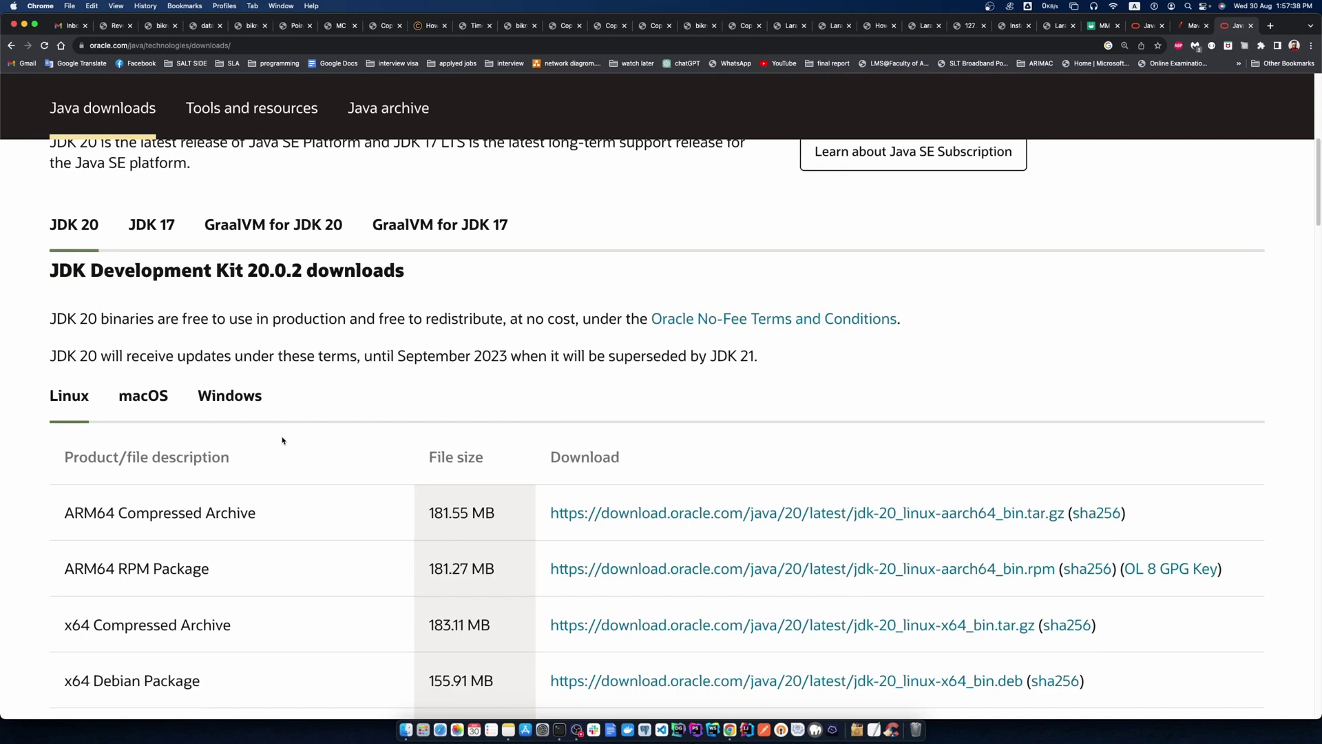
{"action": "left_click", "coordinate": [150, 231]}
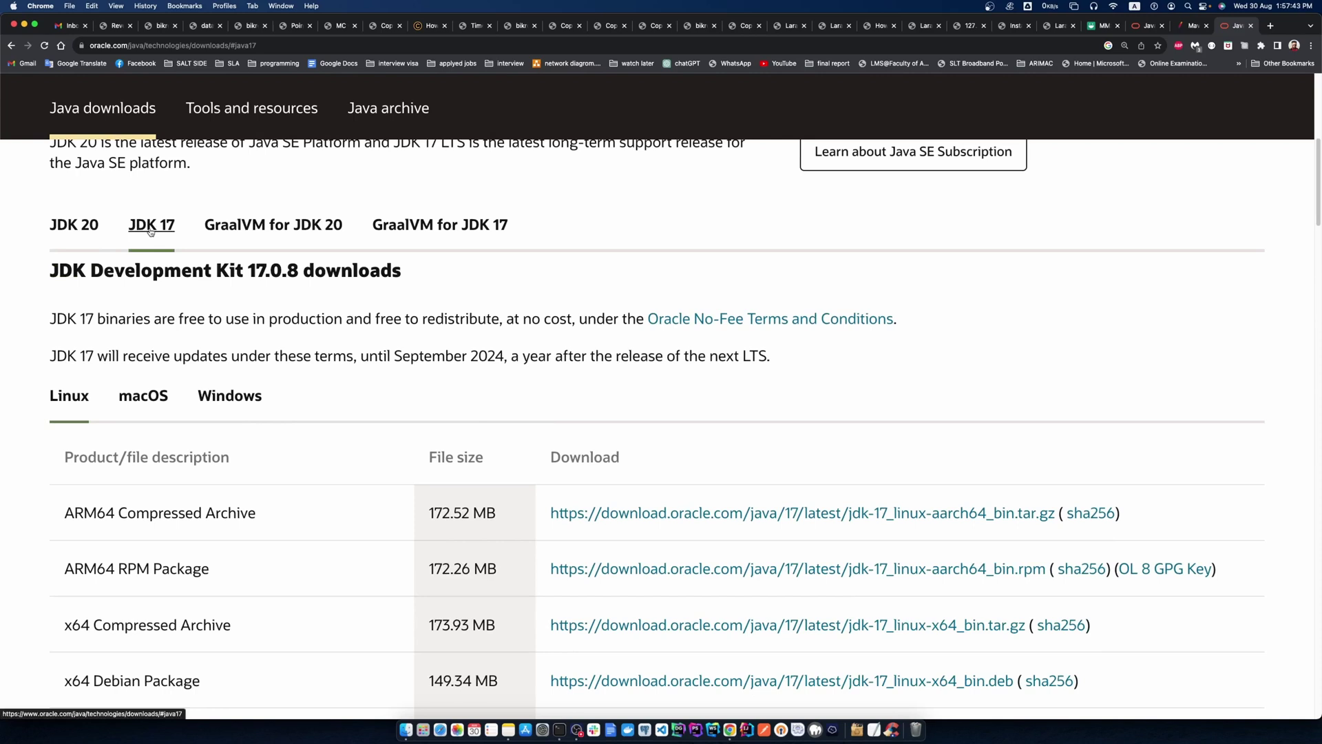
{"action": "left_click", "coordinate": [143, 398]}
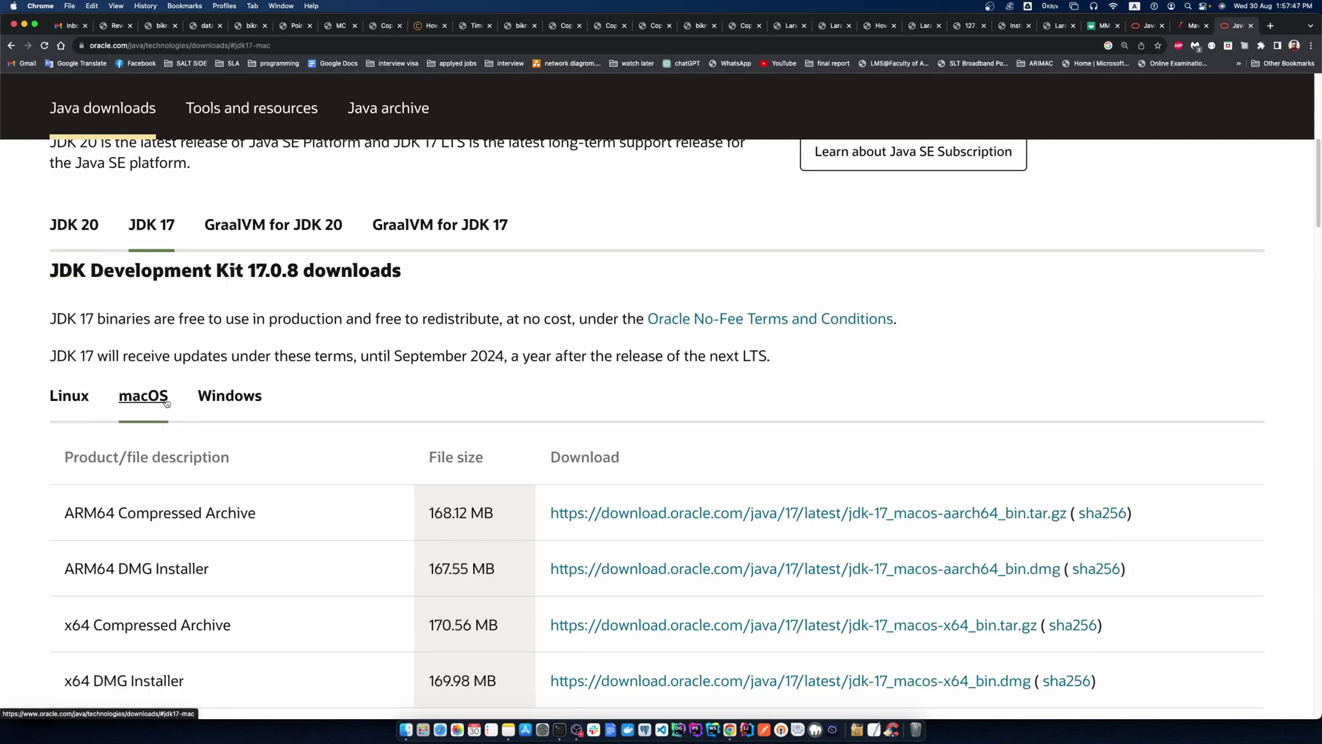
Download the x64 DMG Installer, jdk-17_macos-x64_bin.dmg, and check its progress in the recent downloads.
{"action": "scroll", "coordinate": [474, 404], "scroll_direction": "down", "scroll_amount": 1}
{"action": "scroll", "coordinate": [475, 405], "scroll_direction": "down", "scroll_amount": 3}
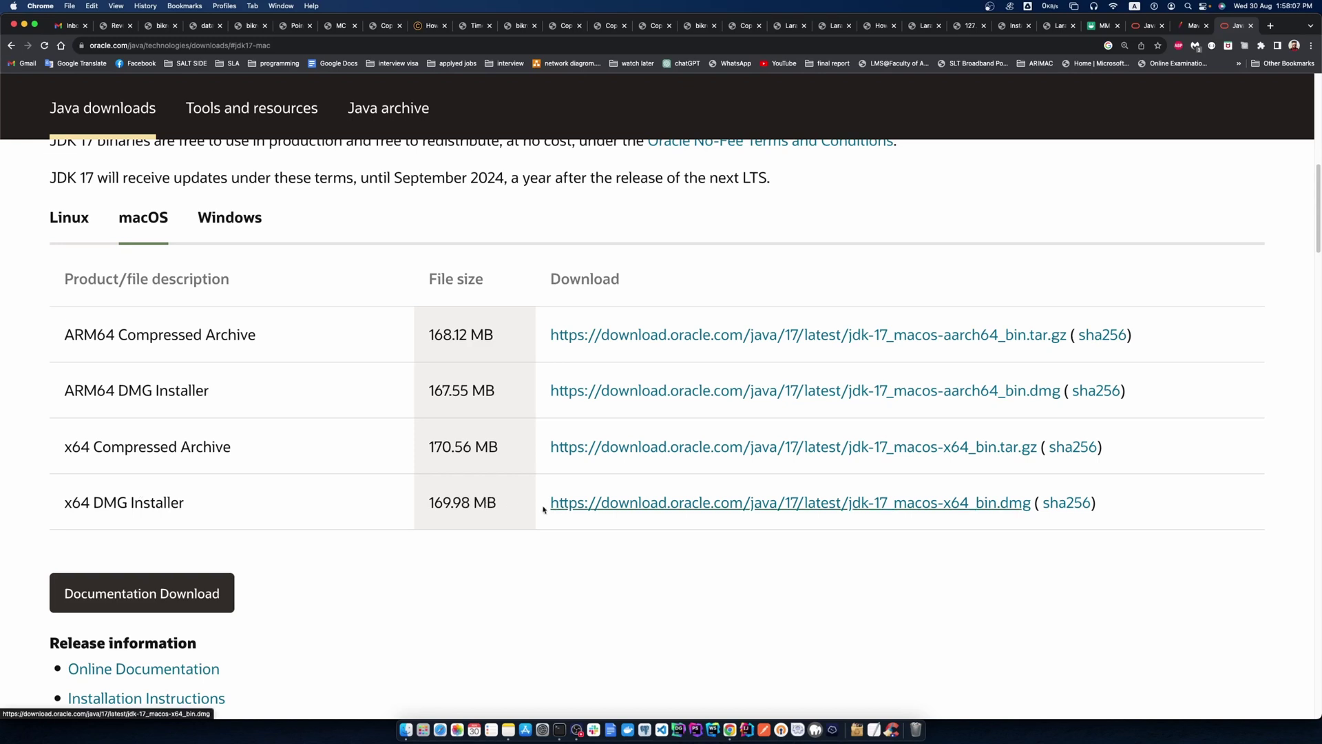
{"action": "left_click_drag", "start_coordinate": [65, 503], "coordinate": [208, 500]}
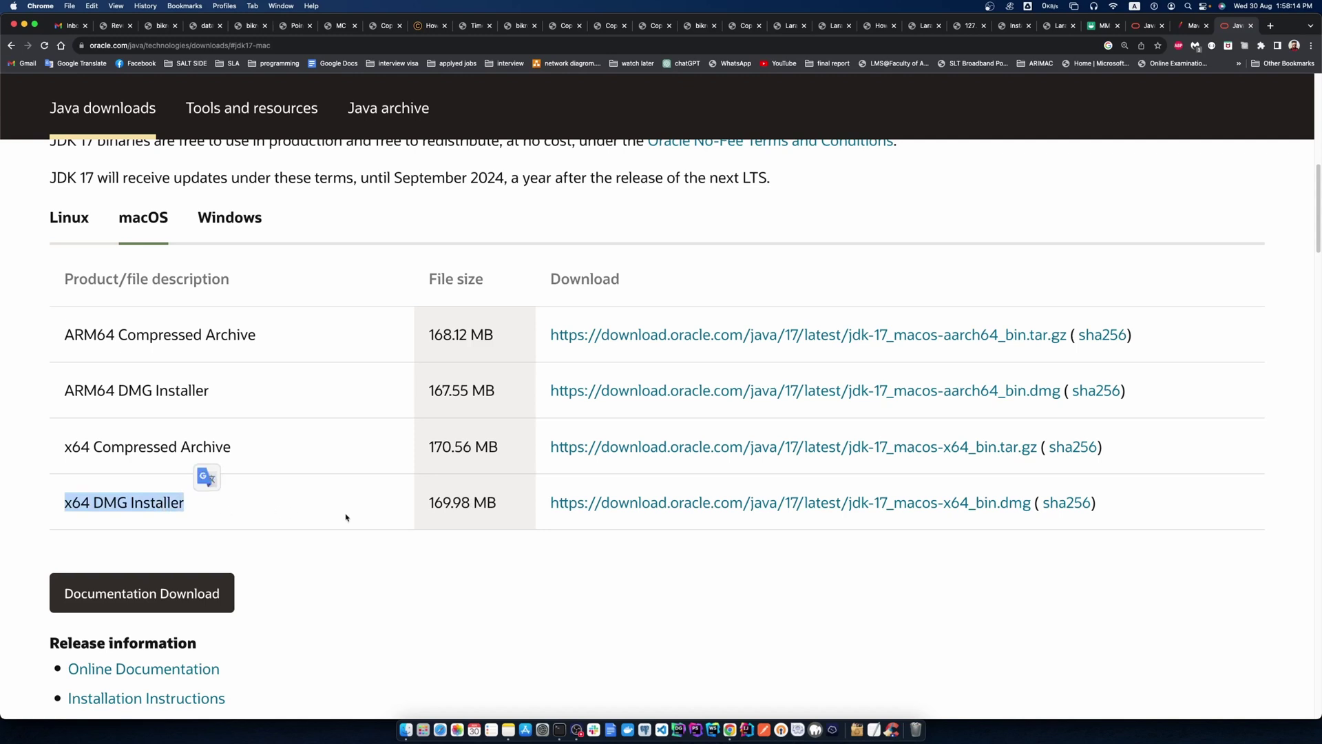
{"action": "left_click", "coordinate": [611, 508]}
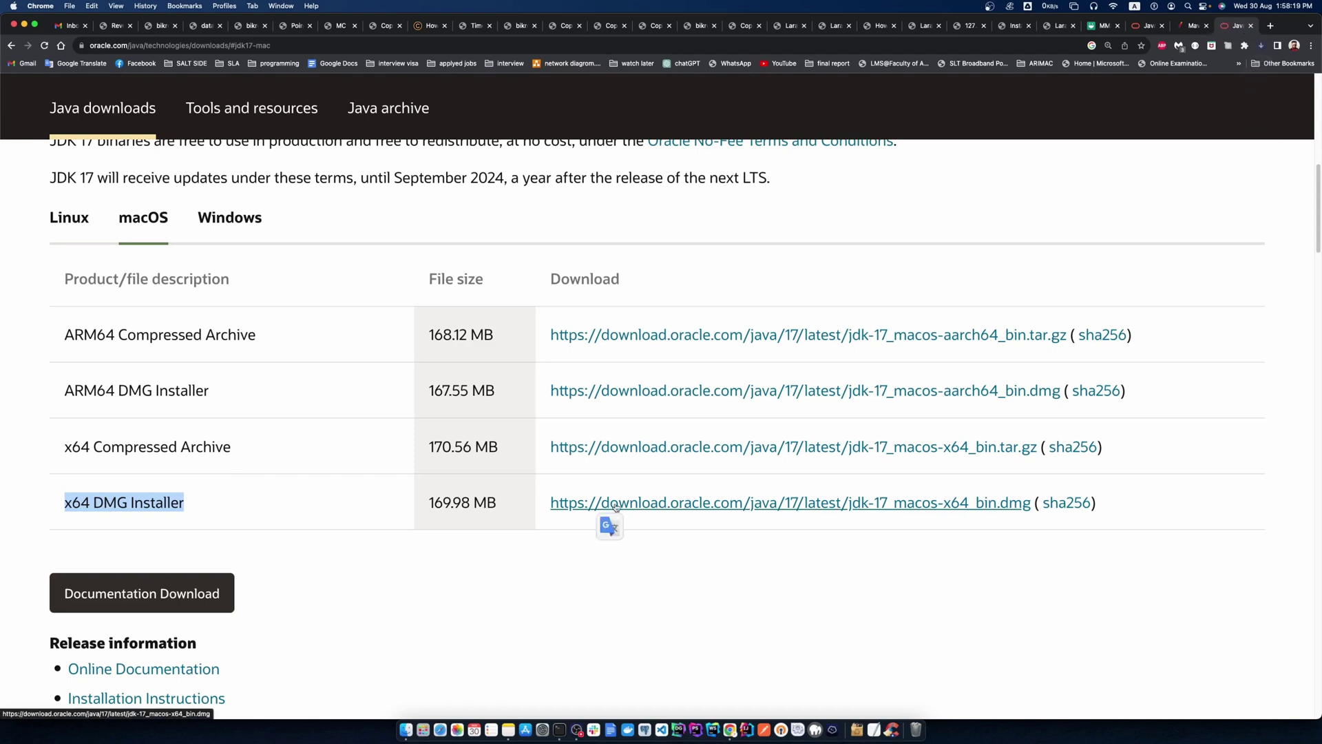
{"action": "left_click", "coordinate": [1262, 47]}
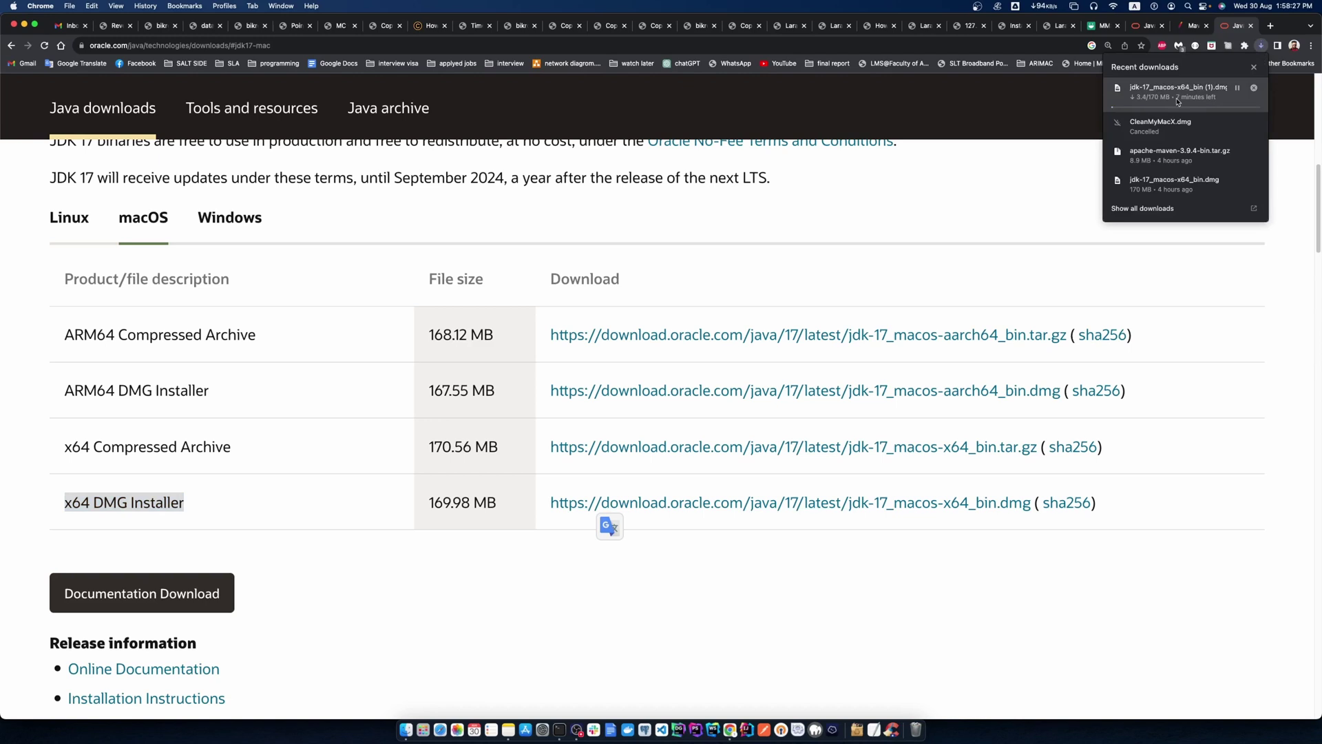
{"action": "left_click", "coordinate": [308, 546]}
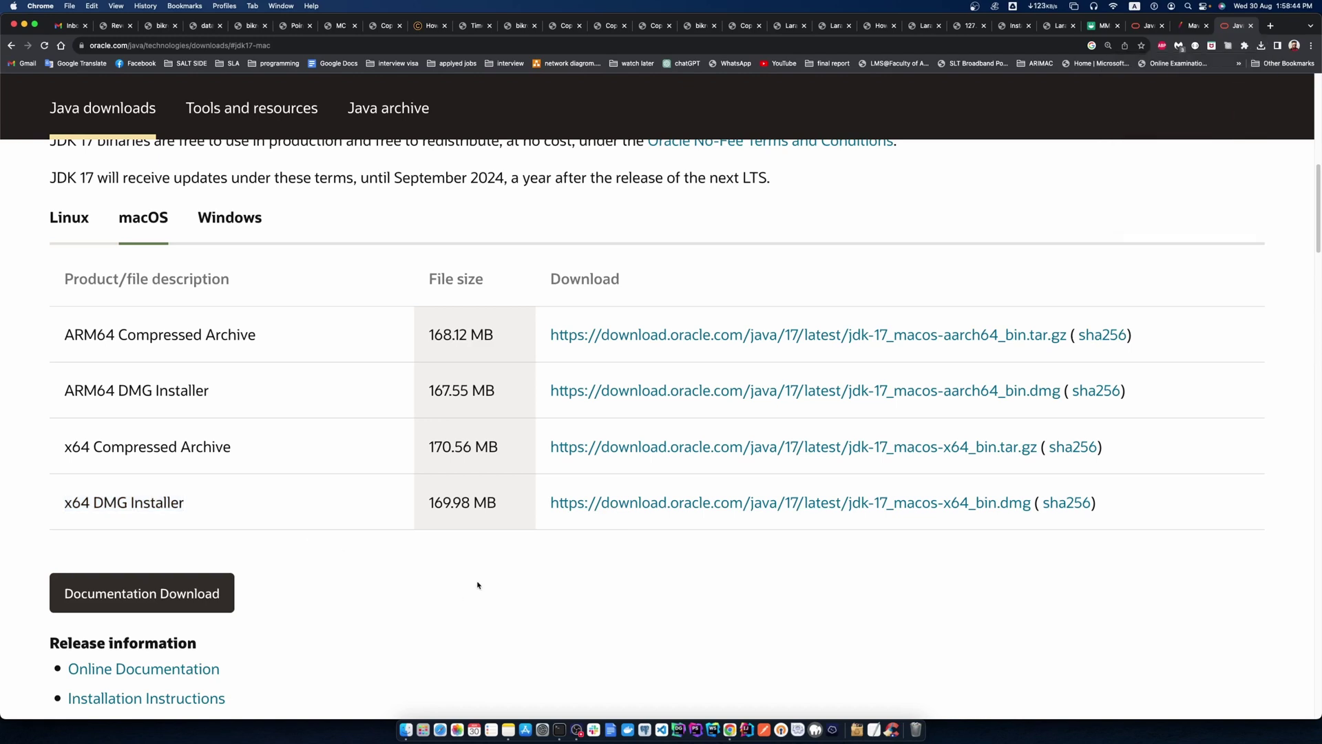
Switch to Finder, open jdk-17_macos-x64_bin.dmg from the Downloads folder, and launch JDK 17.0.8.pkg.
{"action": "left_click", "coordinate": [406, 729]}
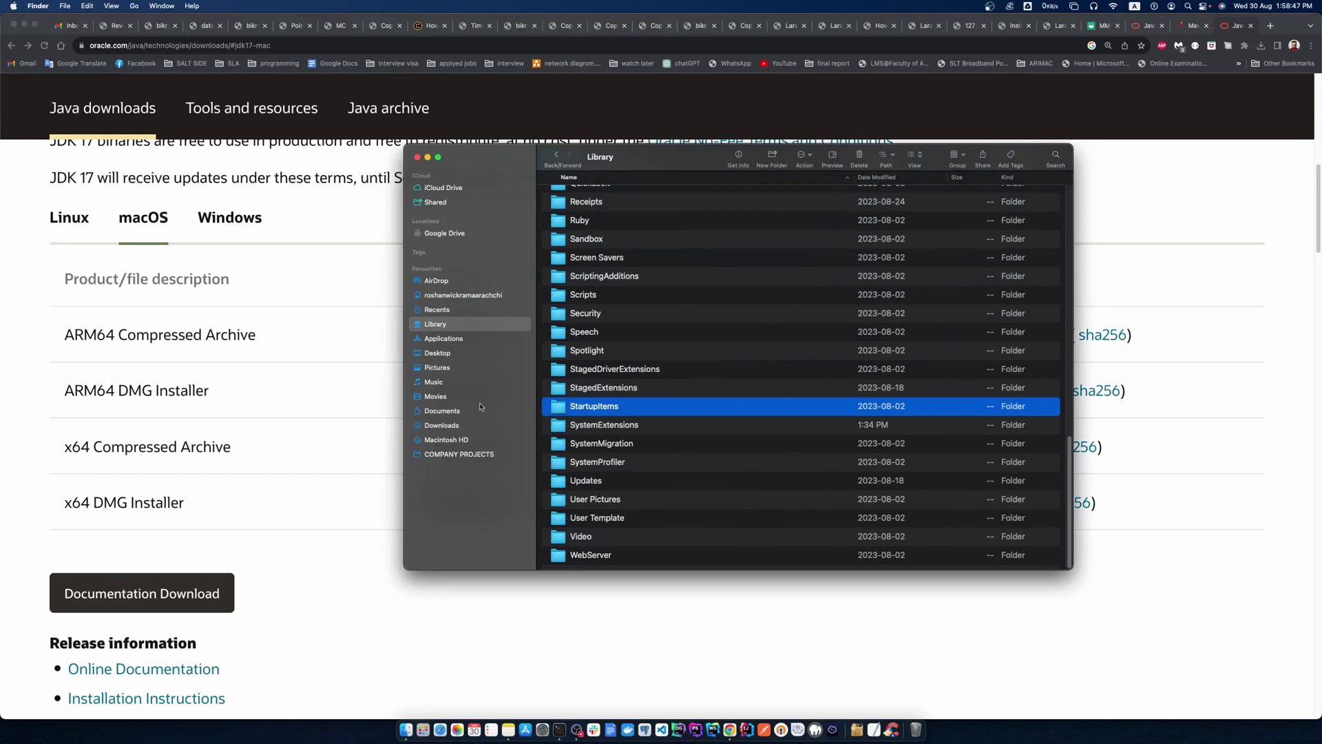
{"action": "left_click", "coordinate": [439, 427]}
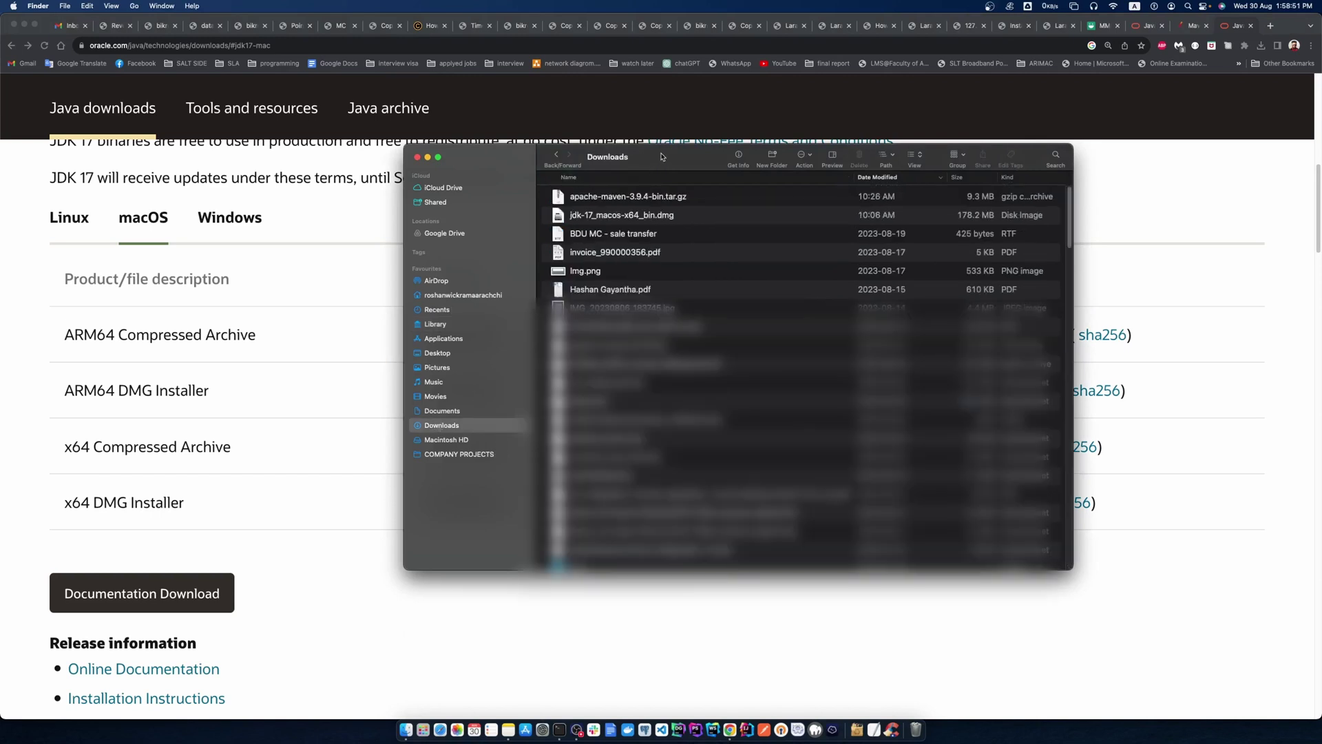
{"action": "left_click_drag", "start_coordinate": [661, 157], "coordinate": [653, 207]}
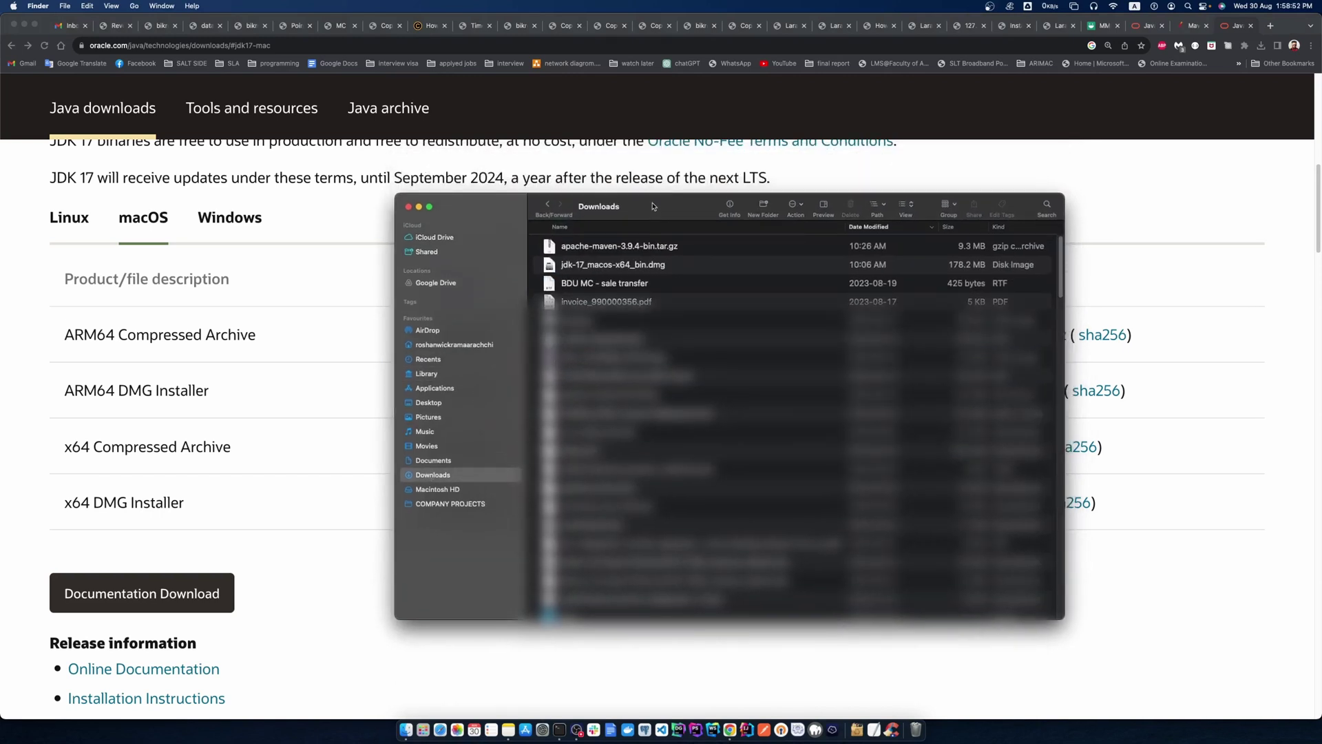
{"action": "left_click", "coordinate": [599, 270]}
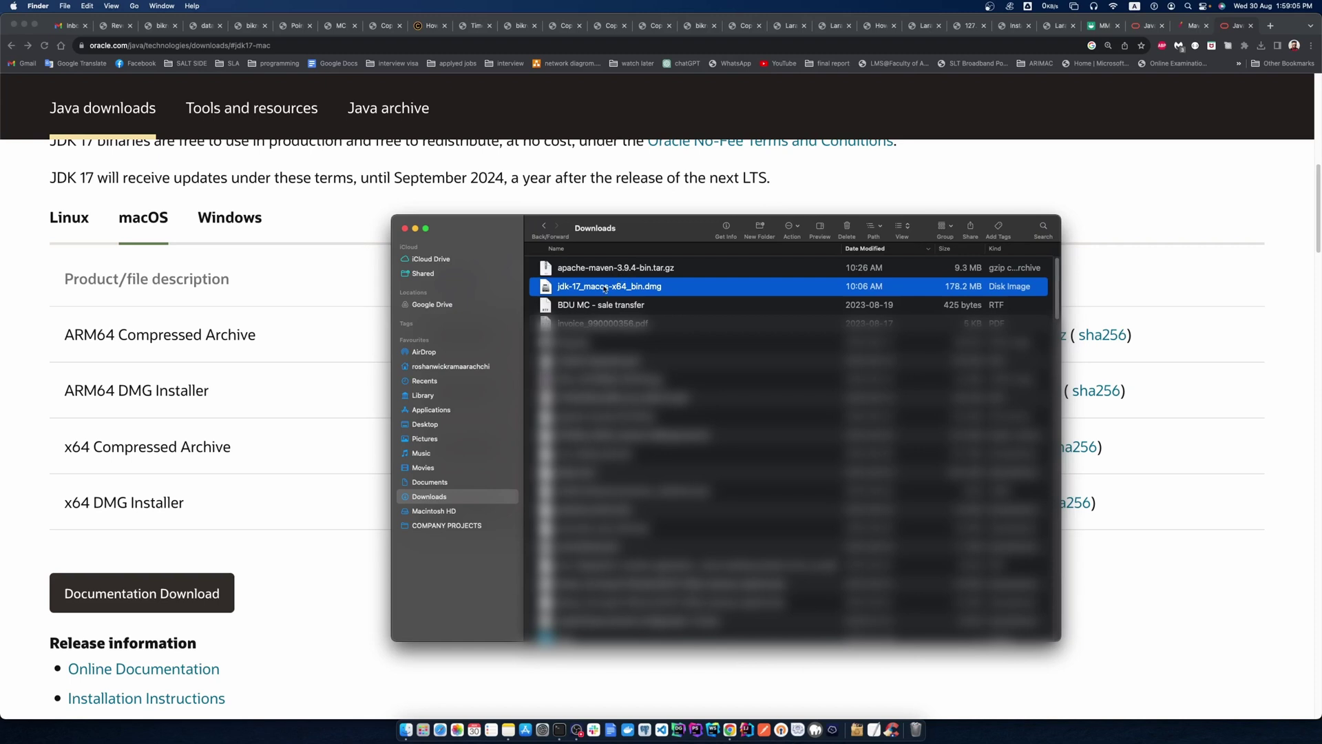
{"action": "double_click", "coordinate": [604, 286]}
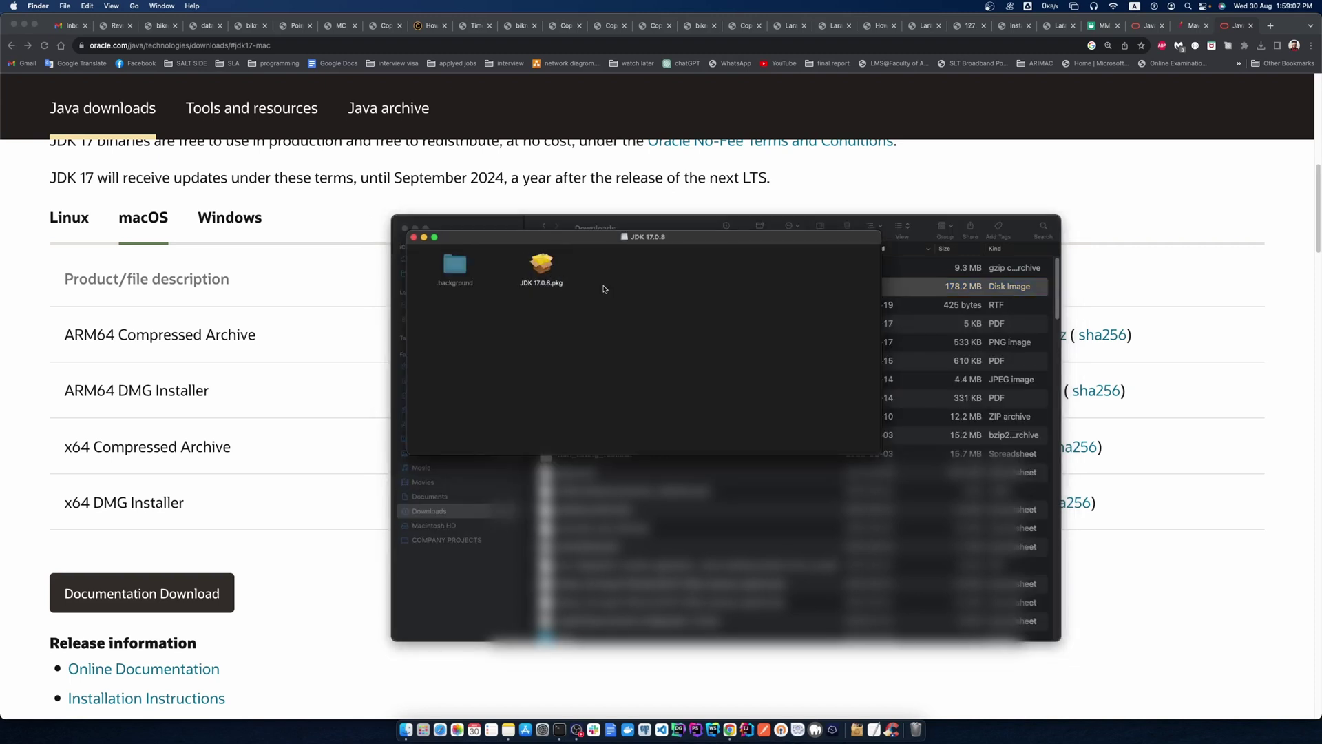
{"action": "double_click", "coordinate": [544, 268]}
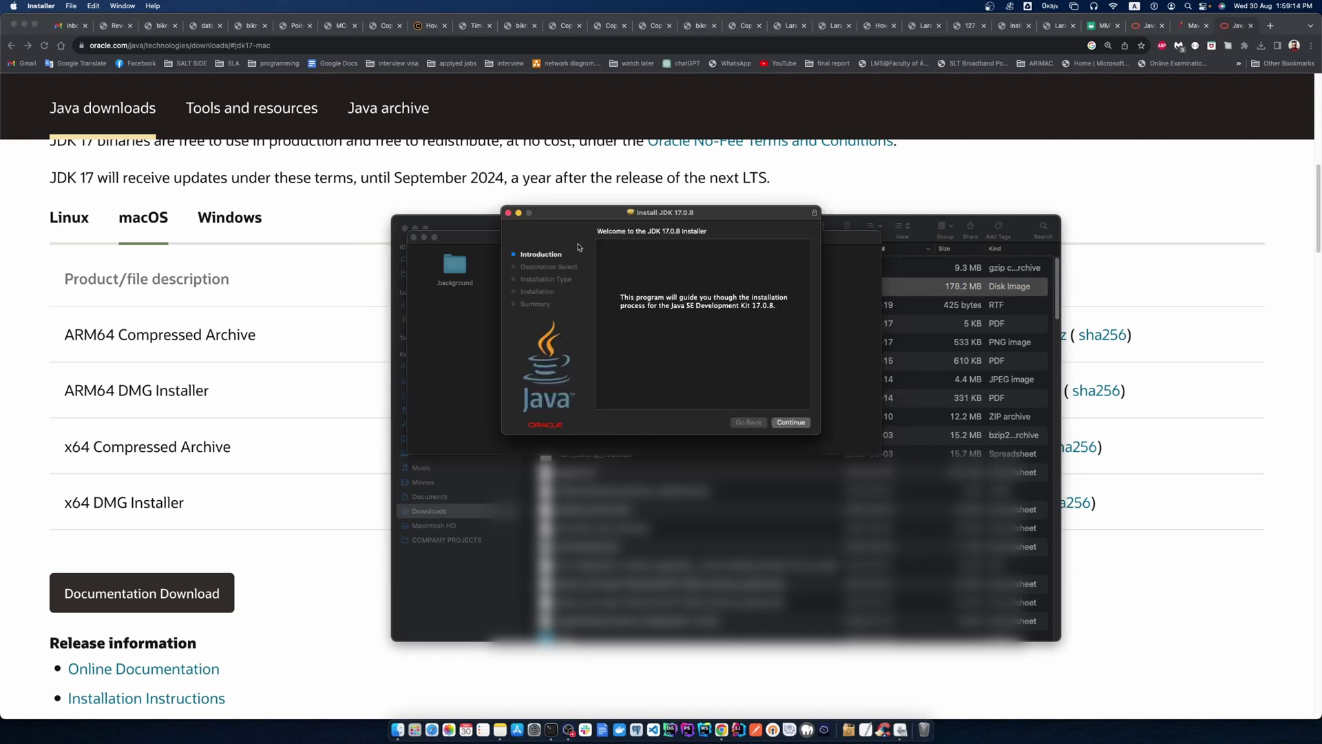
Minimize the JDK disk image, Finder and Chrome windows, and reposition the JDK 17.0.8 installer window on the desktop.
{"action": "left_click_drag", "start_coordinate": [595, 217], "coordinate": [568, 230]}
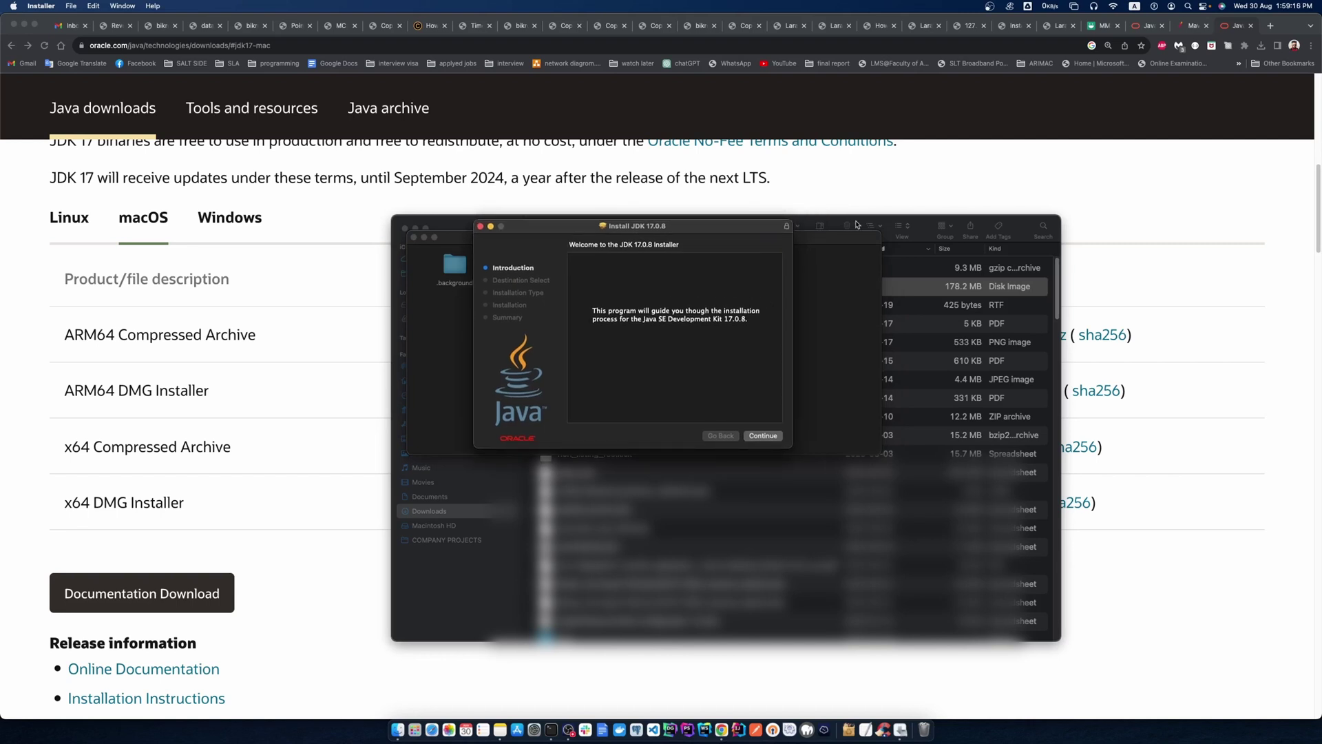
{"action": "left_click", "coordinate": [452, 239]}
{"action": "left_click", "coordinate": [423, 237]}
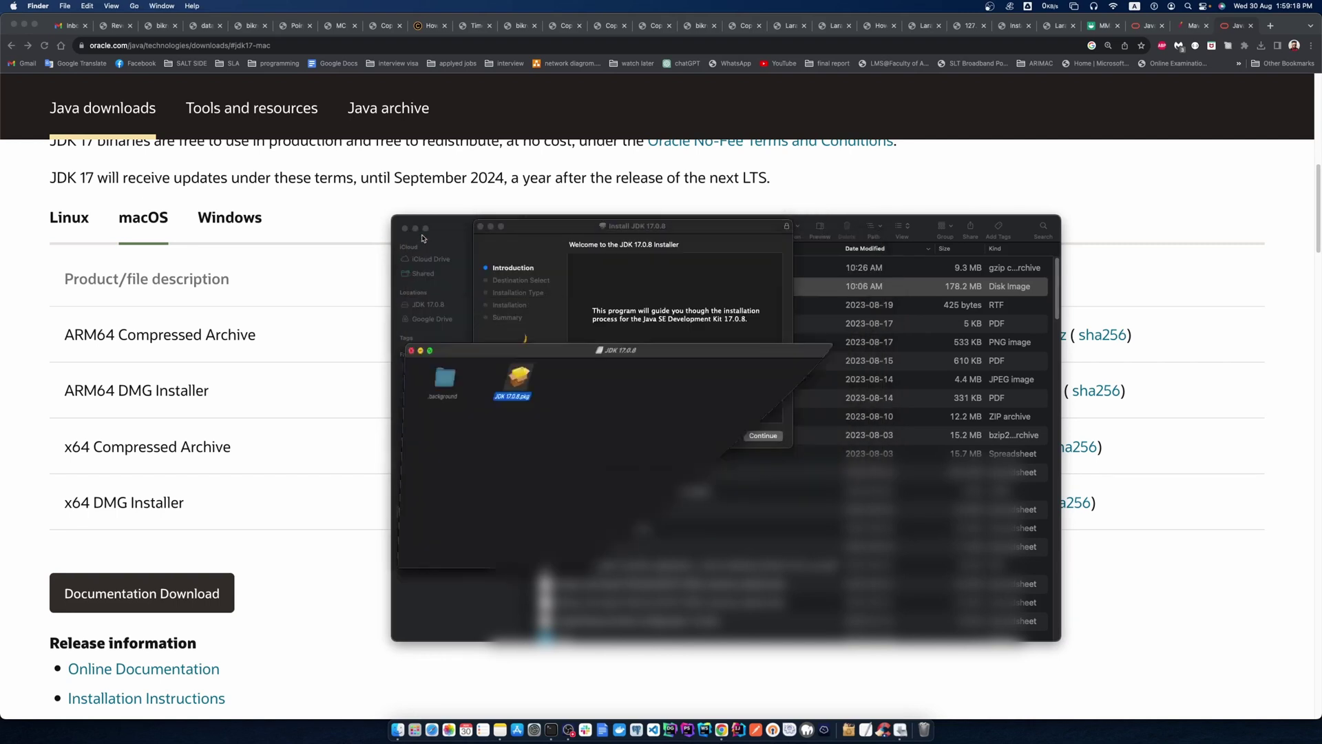
{"action": "left_click", "coordinate": [416, 228]}
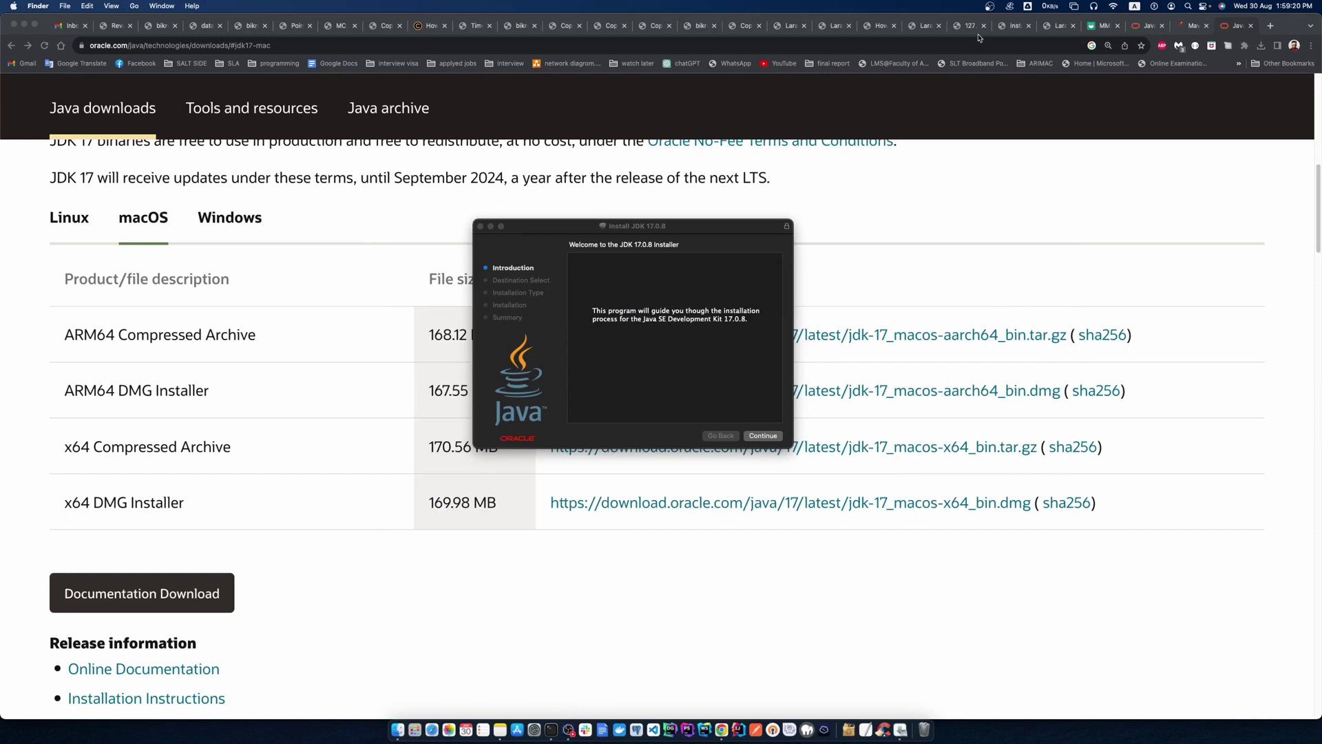
{"action": "left_click", "coordinate": [24, 25]}
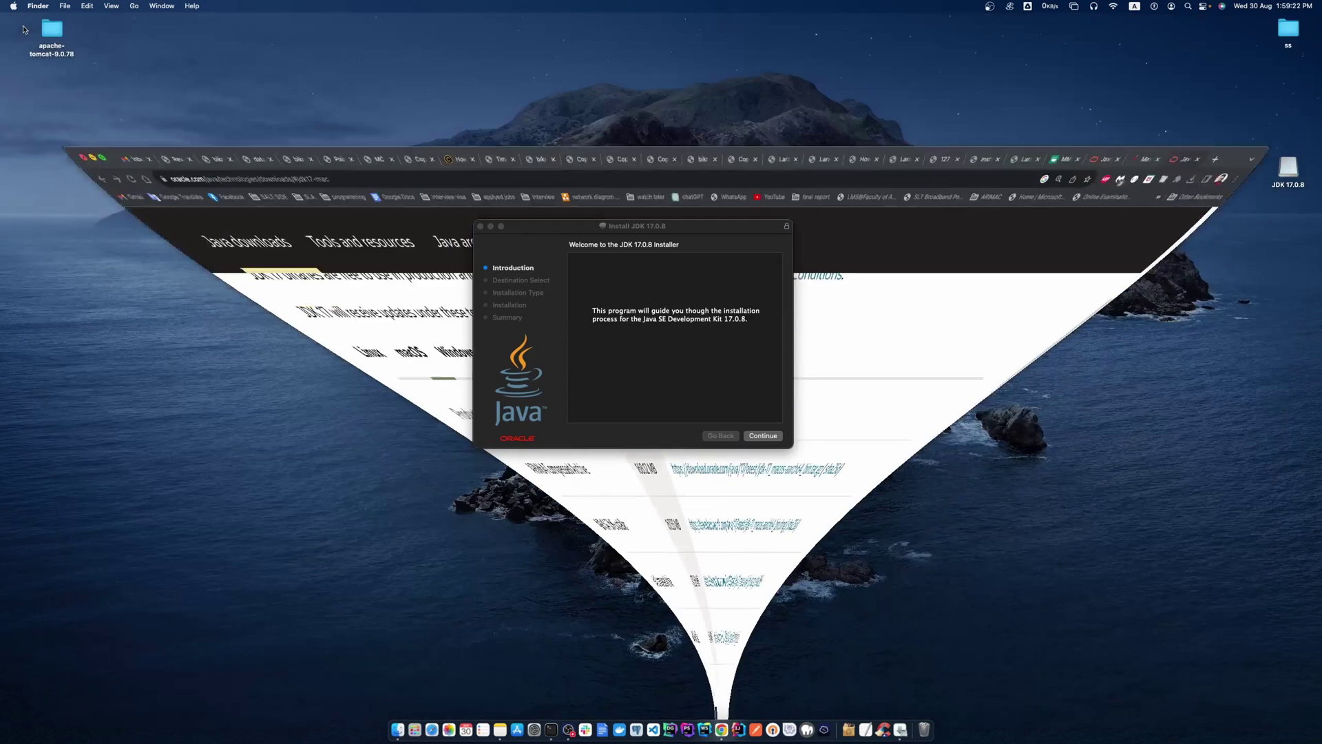
{"action": "left_click", "coordinate": [715, 235]}
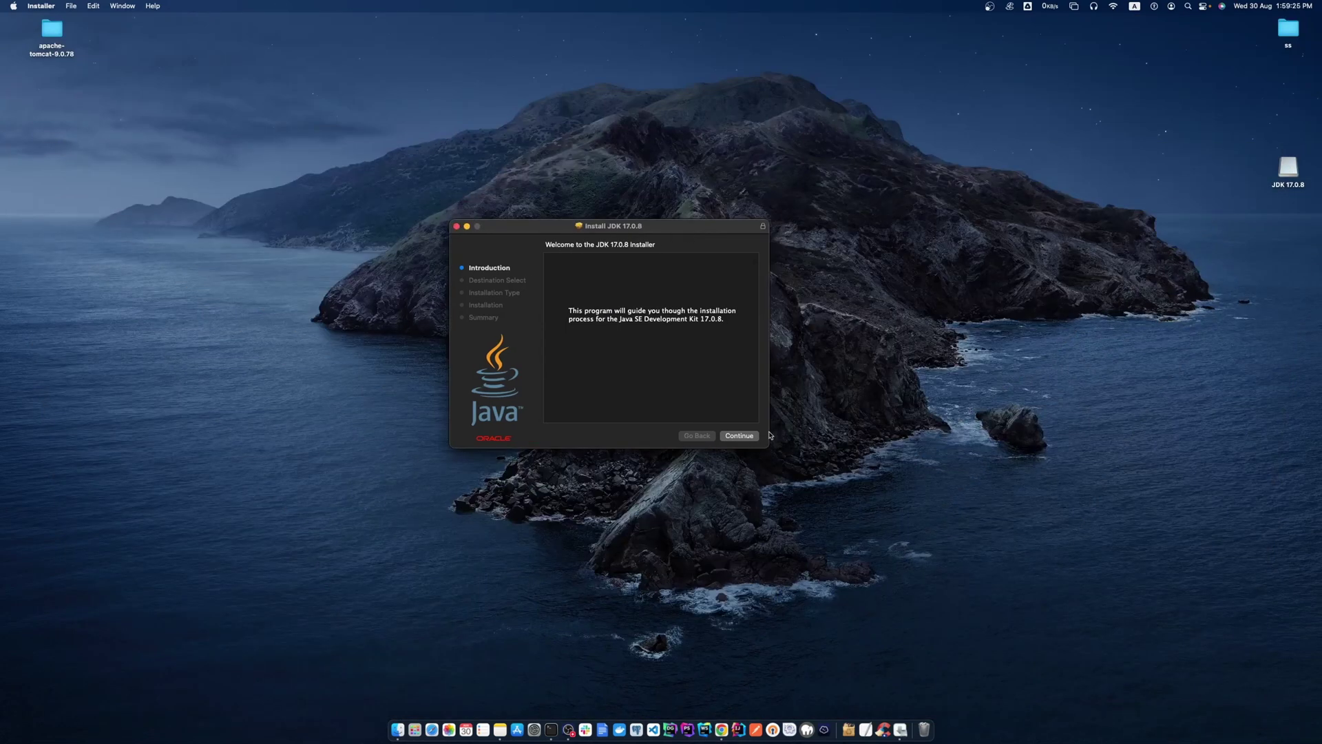
Start the standard JDK 17.0.8 installation on Macintosh HD and authorize it with the account password.
{"action": "left_click", "coordinate": [744, 438]}
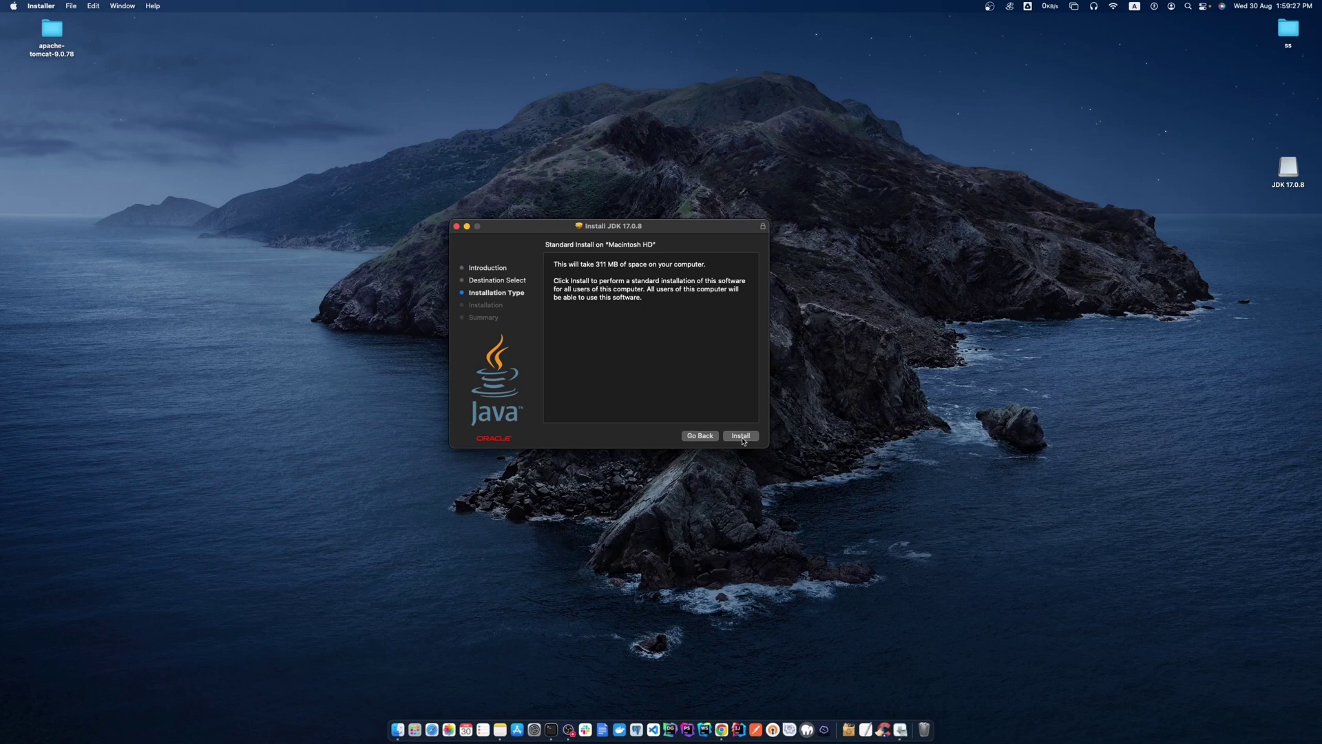
{"action": "left_click", "coordinate": [741, 436]}
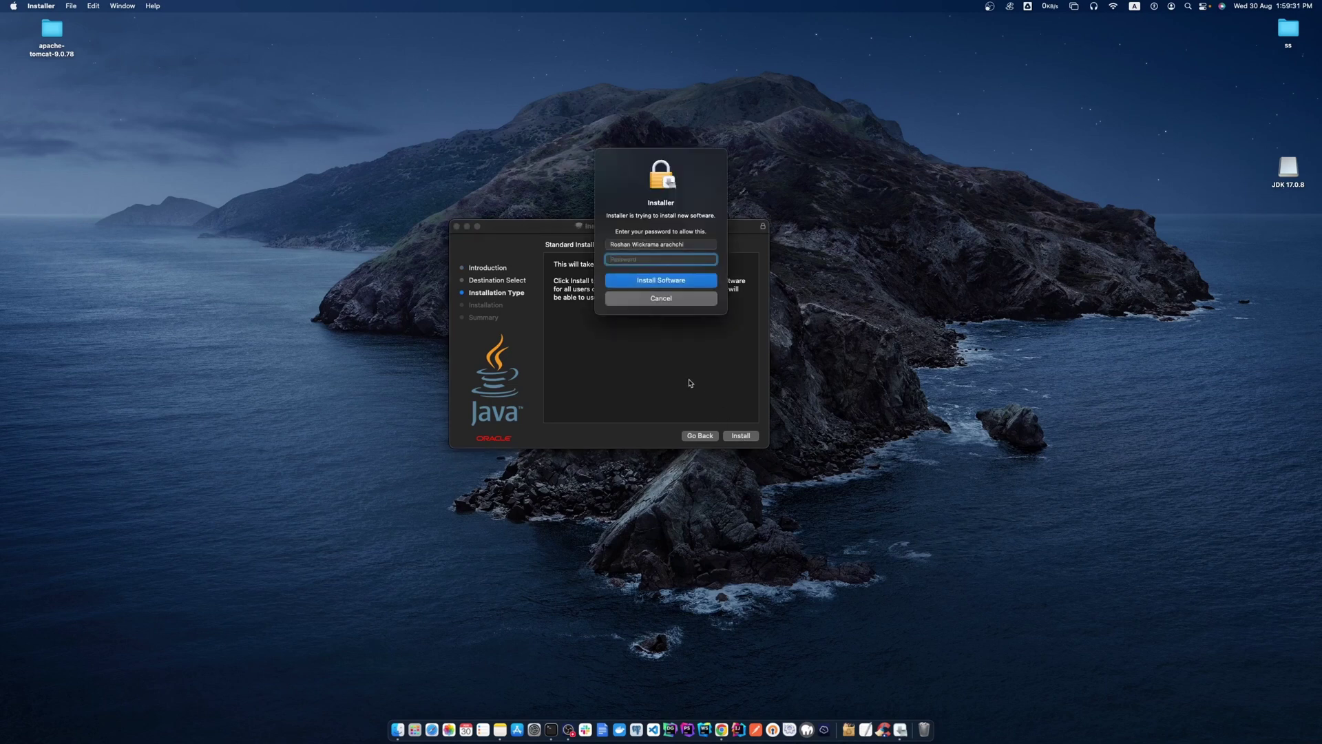
{"action": "left_click_drag", "start_coordinate": [684, 154], "coordinate": [888, 216]}
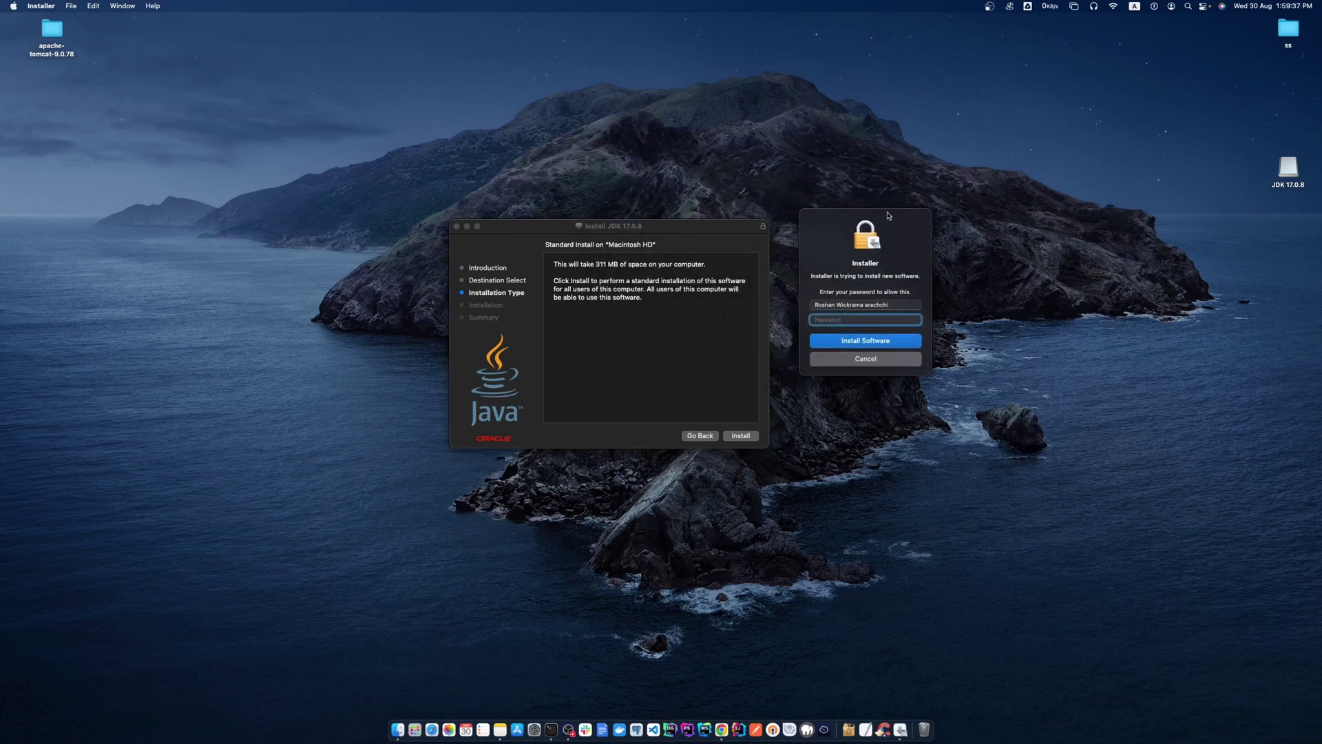
{"action": "type", "text": "•"}
{"action": "left_click", "coordinate": [872, 338]}
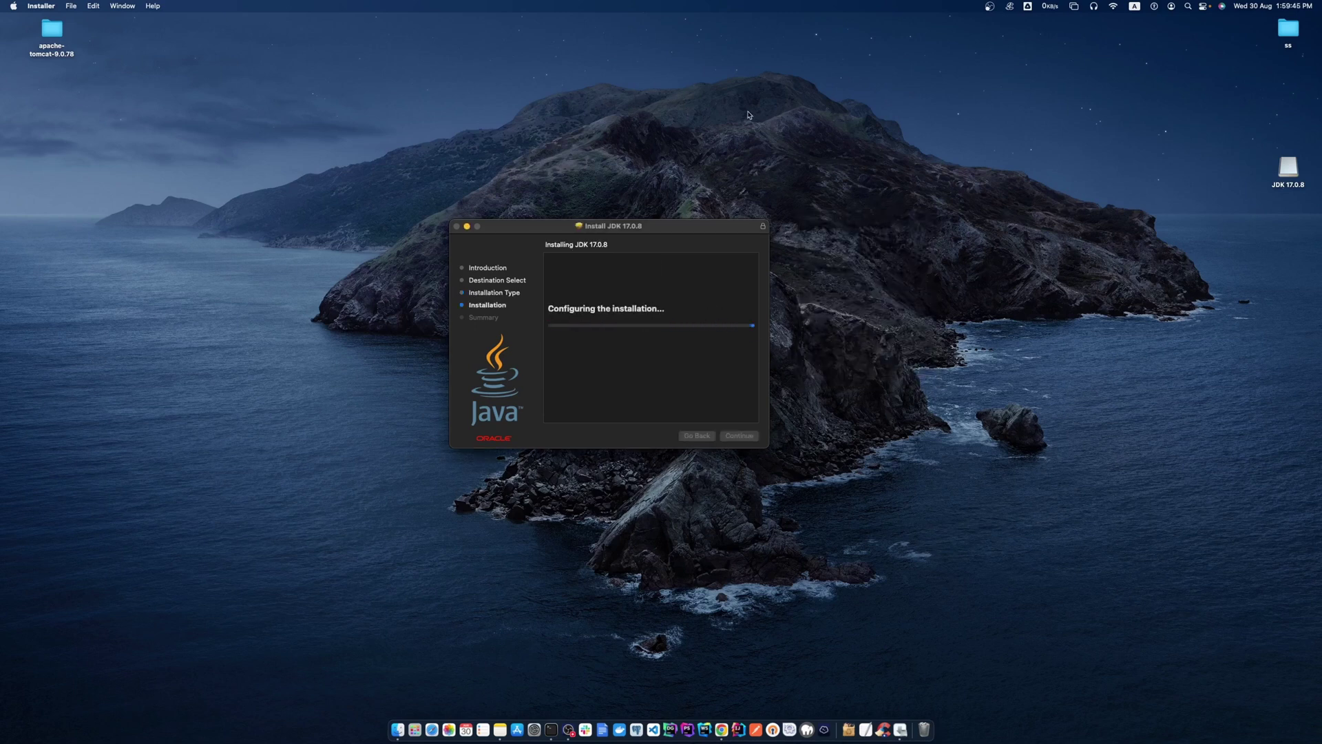
Close the JDK 17.0.8 installer and keep the installer package and disk image in their current location.
{"action": "left_click_drag", "start_coordinate": [666, 227], "coordinate": [658, 223]}
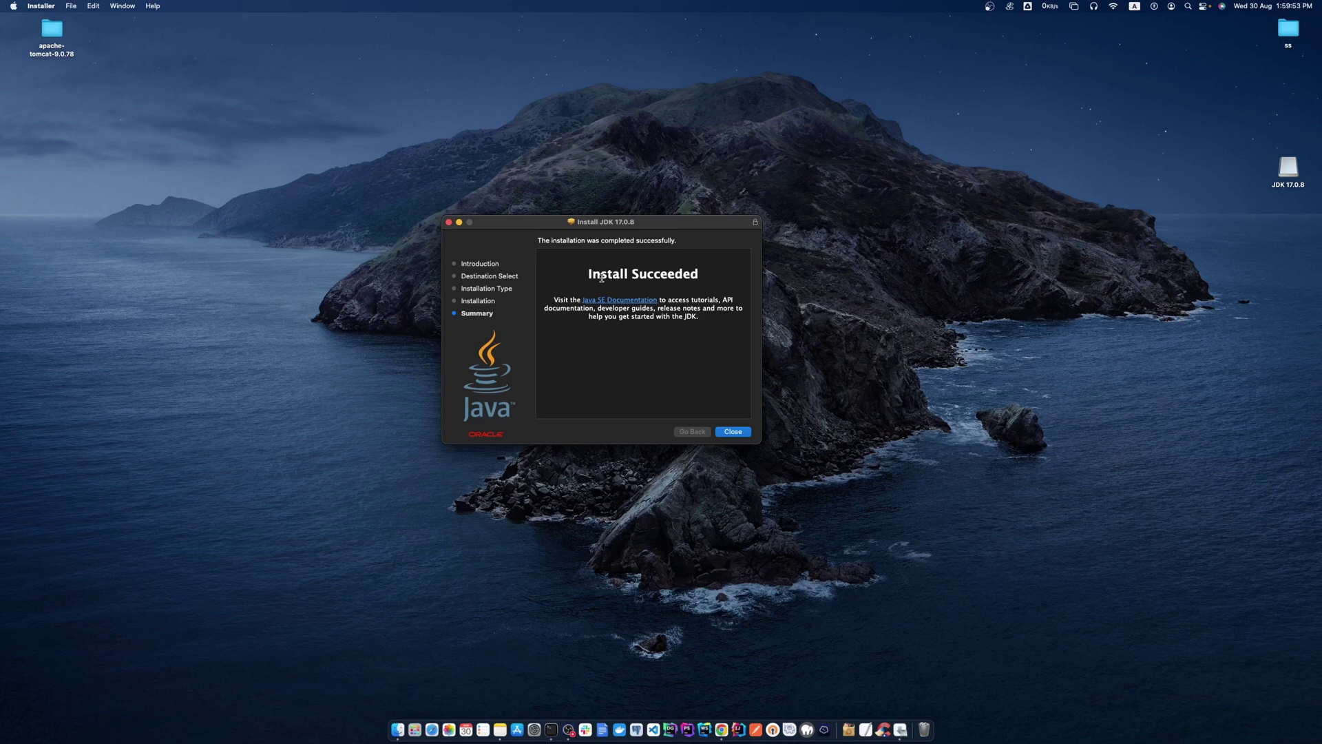
{"action": "left_click", "coordinate": [731, 432]}
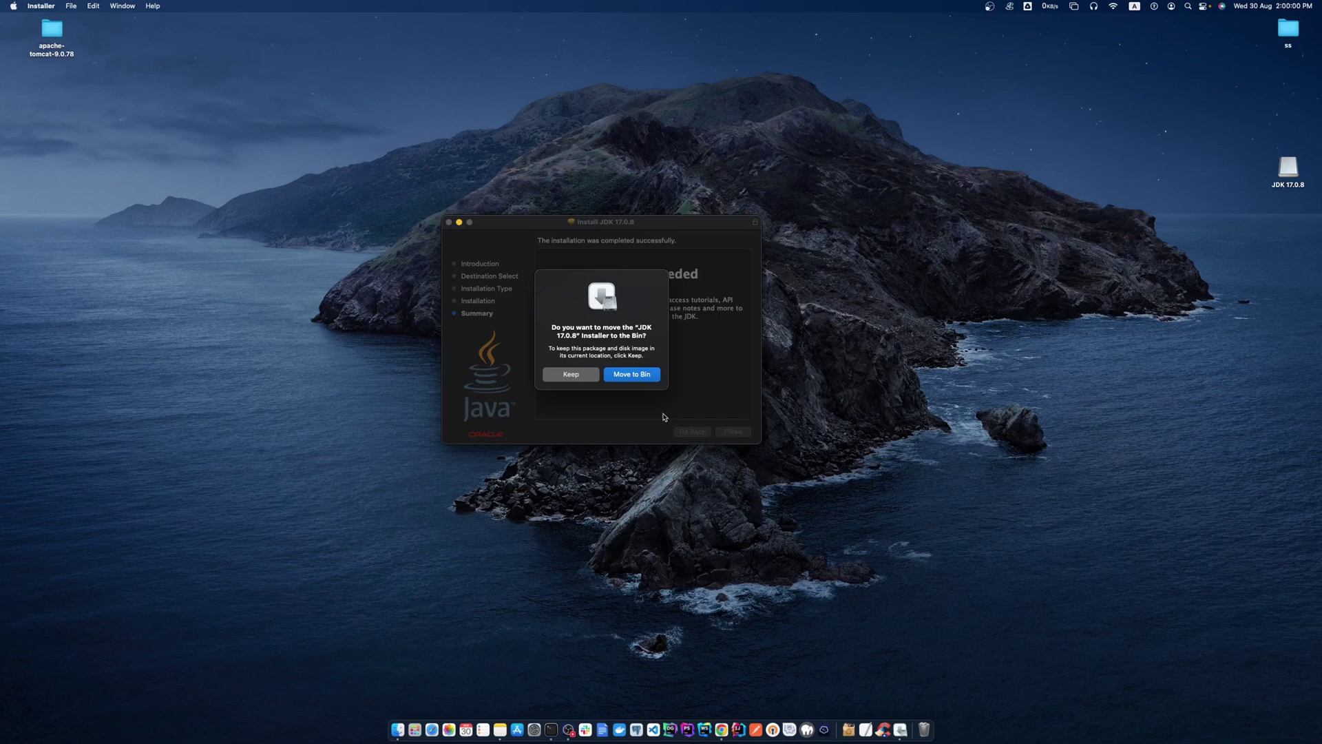
{"action": "left_click", "coordinate": [571, 375]}
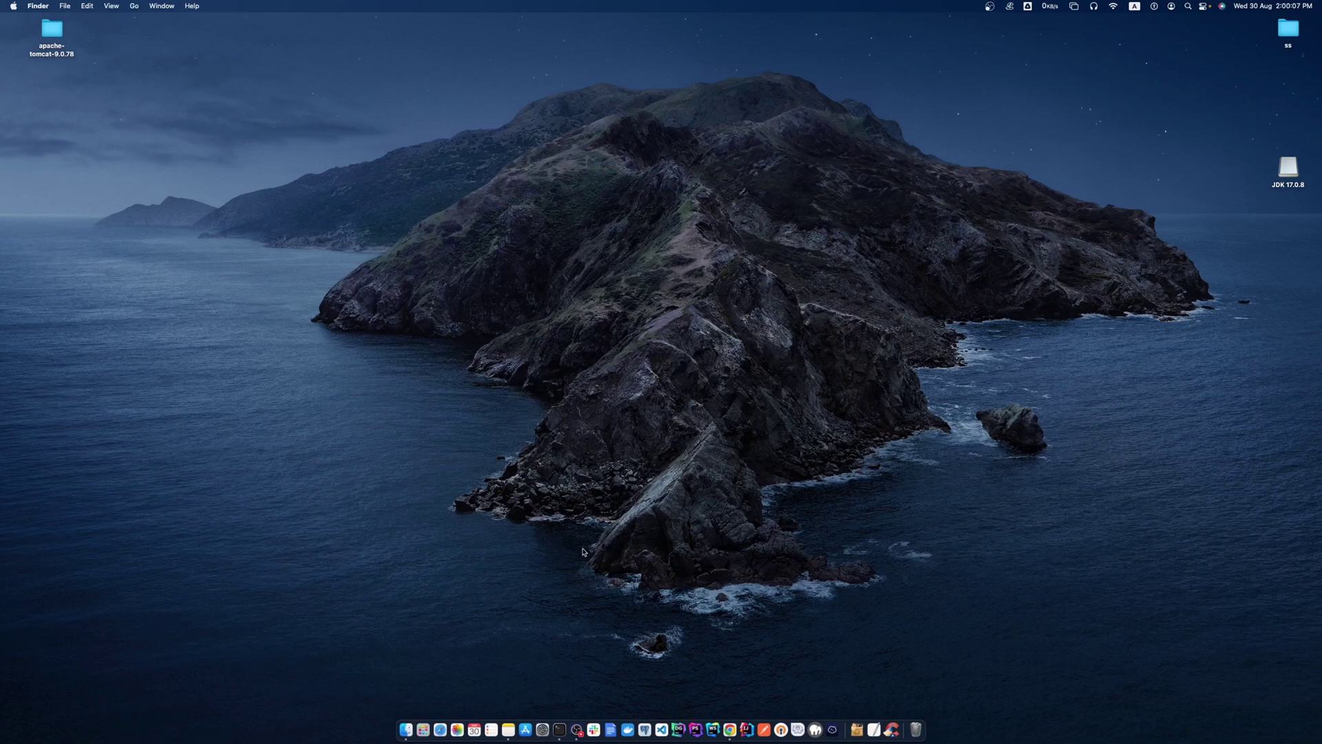
Switch to Terminal, enlarge its text by six increments, and move the window to the middle of the desktop.
{"action": "left_click", "coordinate": [560, 732]}
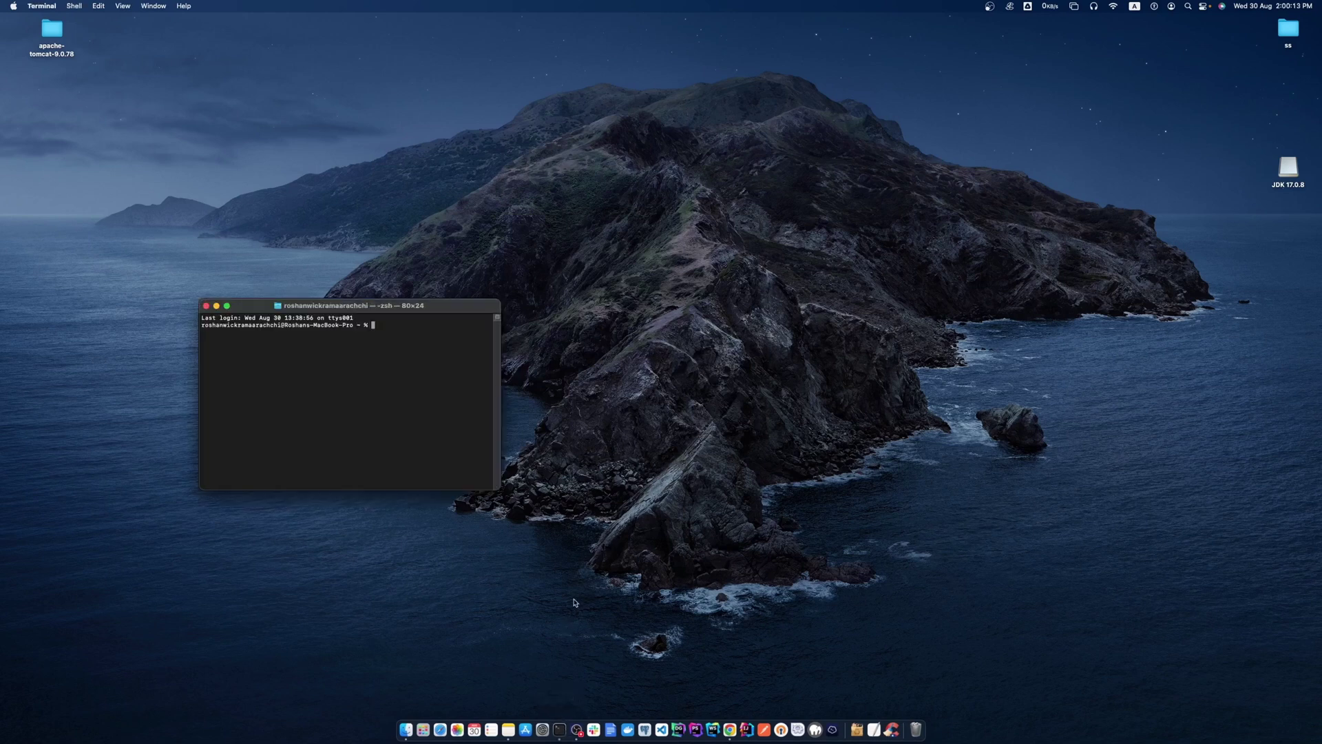
{"action": "left_click_drag", "start_coordinate": [469, 312], "coordinate": [752, 304]}
{"action": "key", "text": "super+plus"}
{"action": "key", "text": "super+plus"}
{"action": "key", "text": "super+plus"}
{"action": "key", "text": "super+plus"}
{"action": "key", "text": "super+plus"}
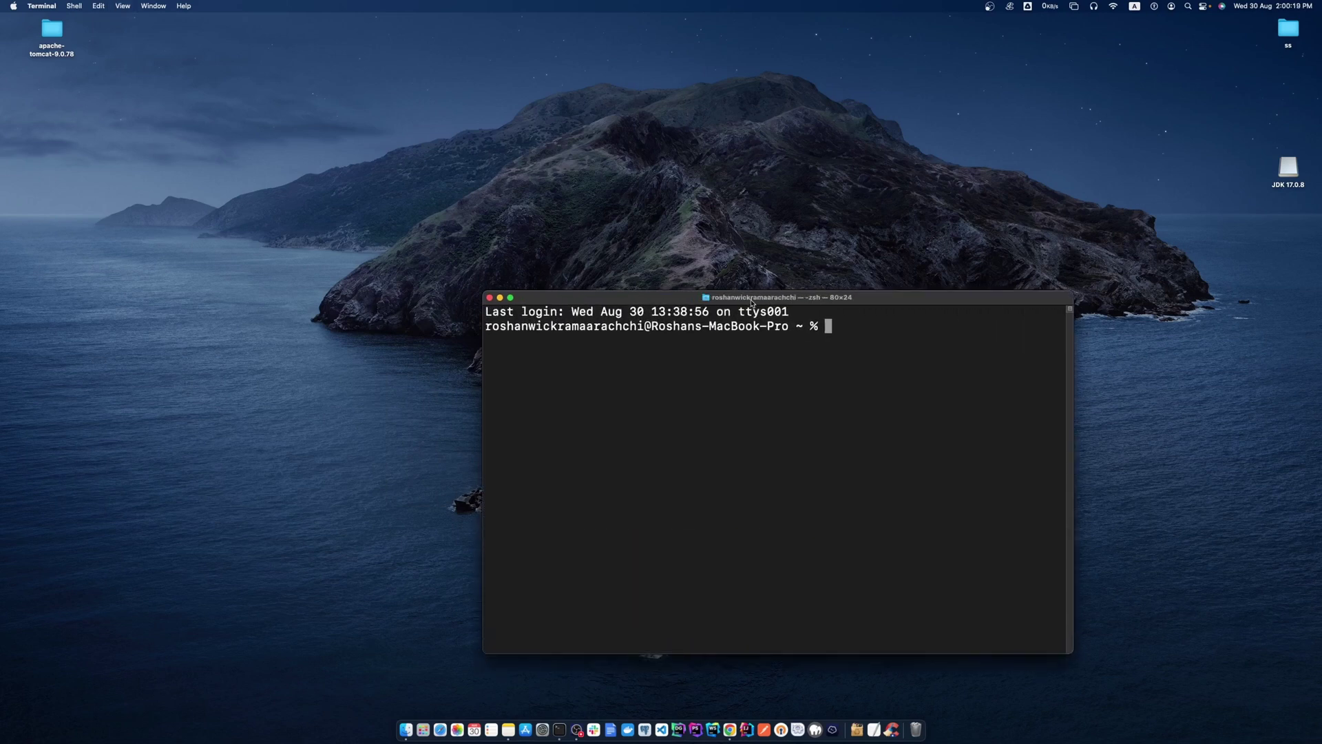
{"action": "key", "text": "super+plus"}
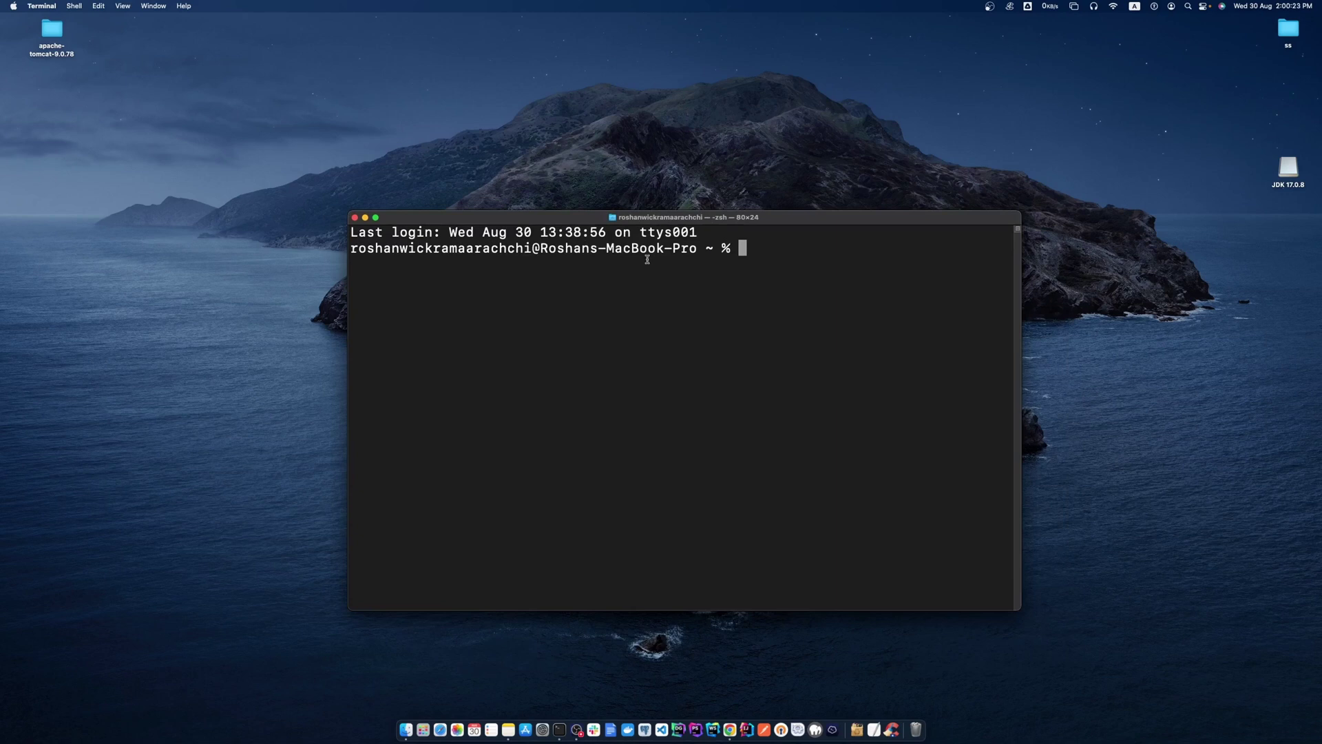
{"action": "left_click_drag", "start_coordinate": [699, 249], "coordinate": [549, 249]}
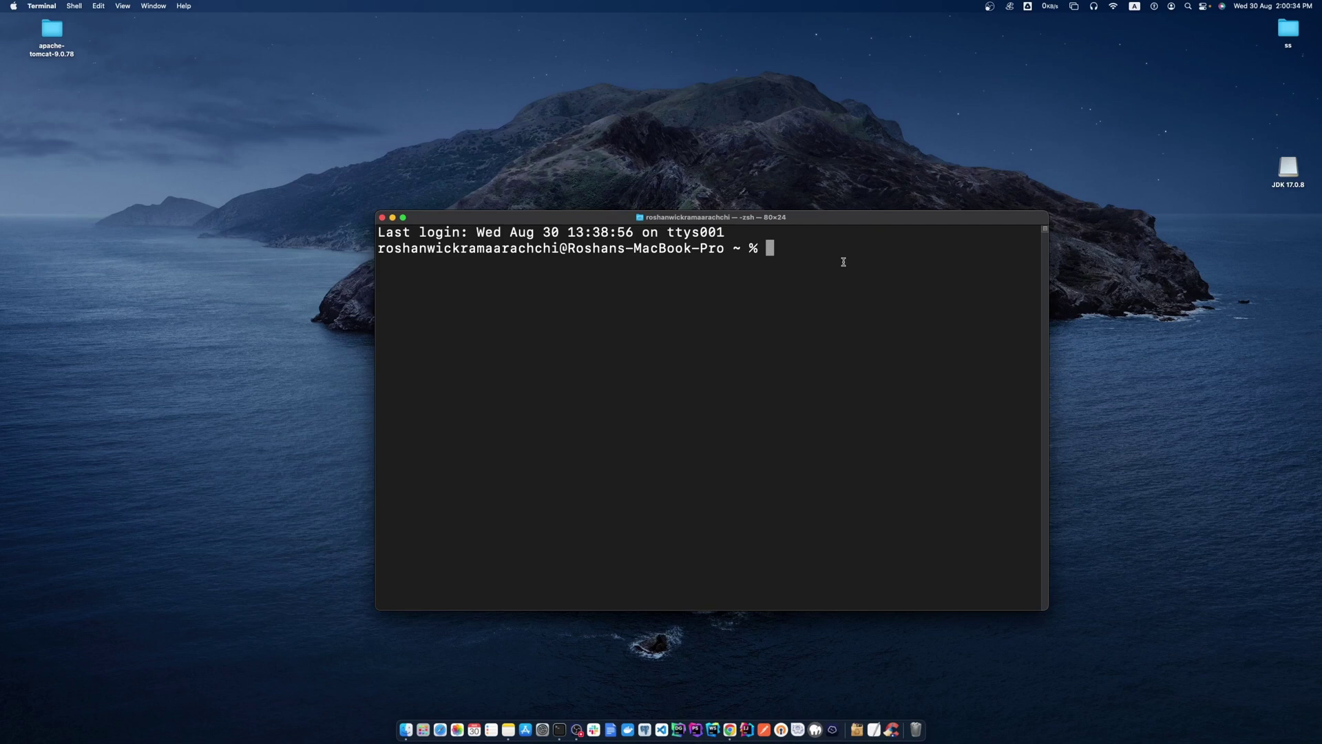
List all files in the home folder, including hidden ones, with ls -a.
{"action": "type", "text": "ls "}
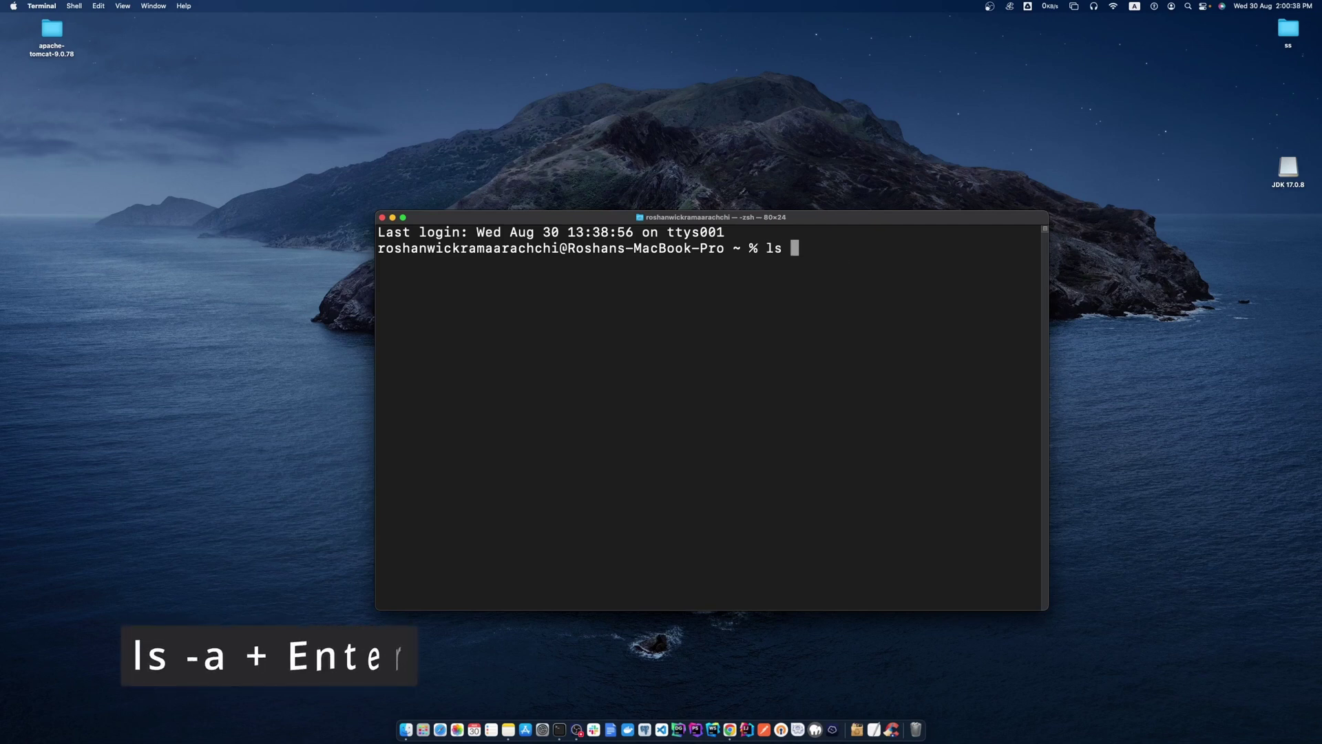
{"action": "type", "text": "-a"}
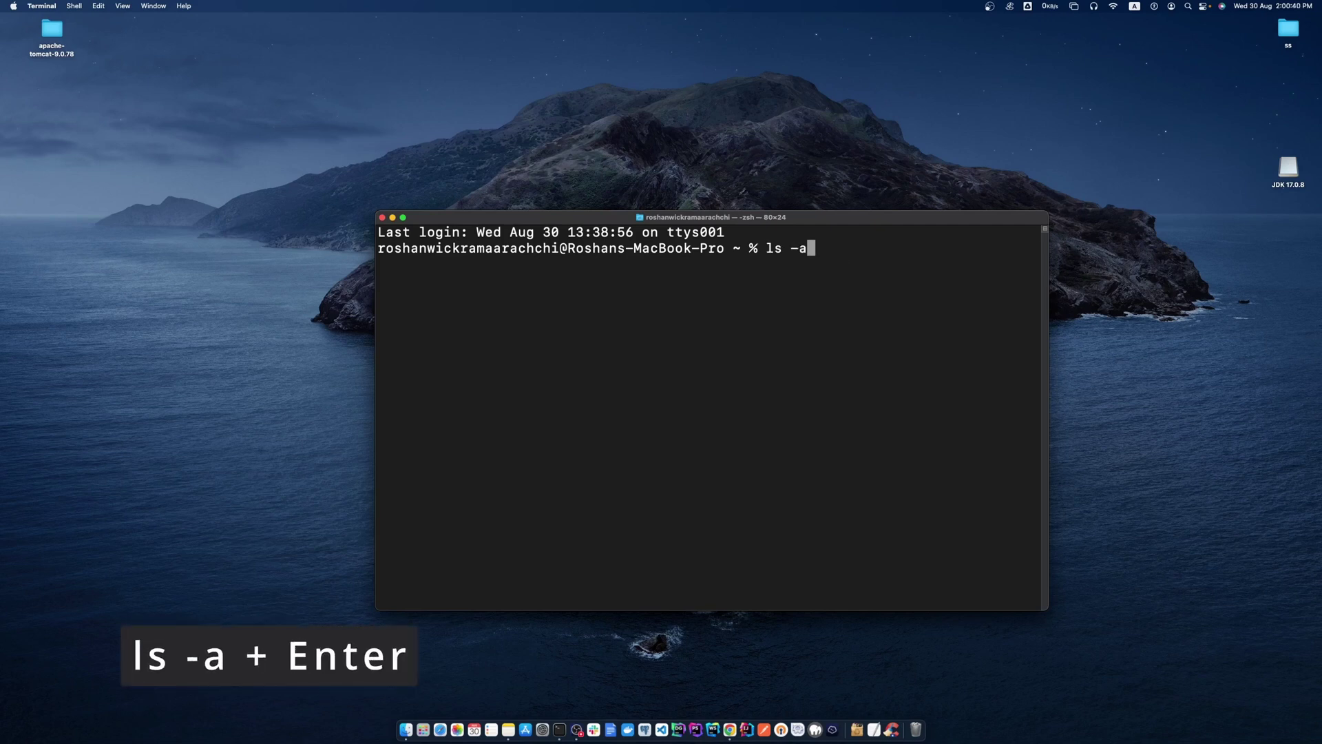
{"action": "key", "text": "Return"}
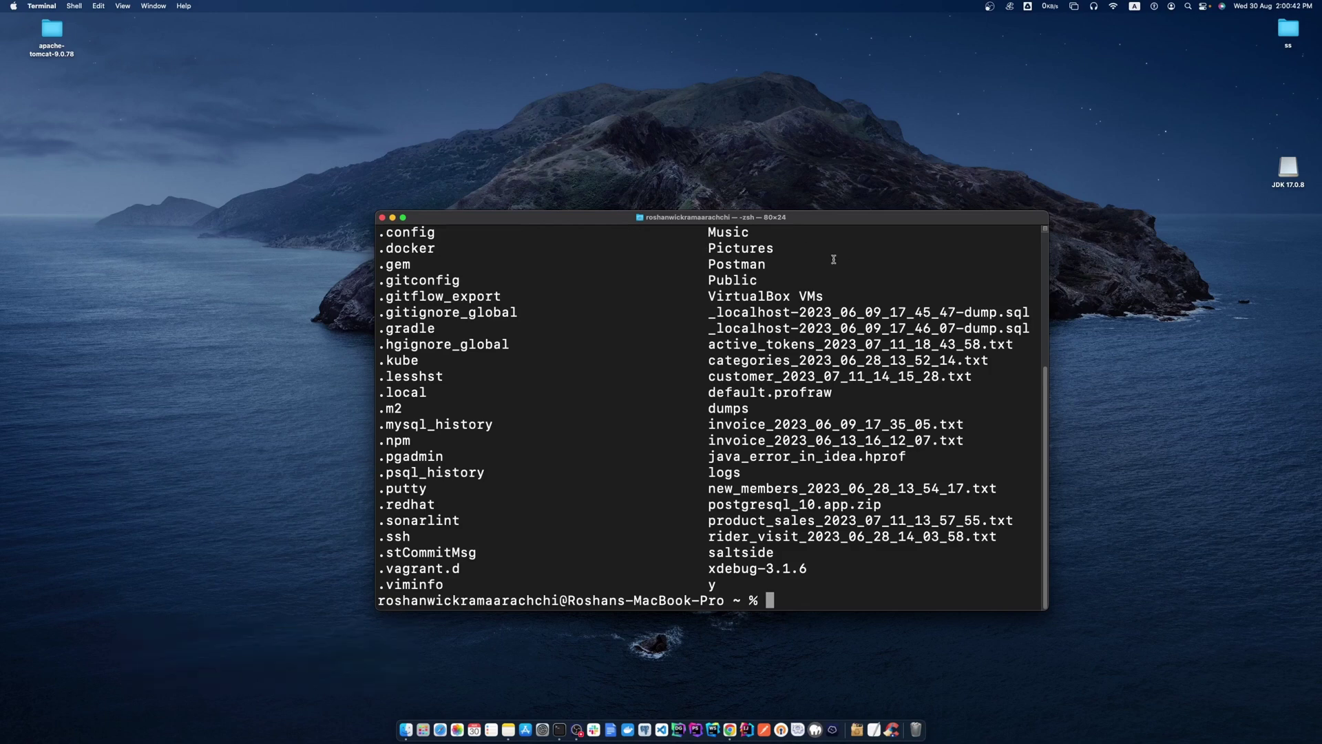
{"action": "left_click_drag", "start_coordinate": [827, 221], "coordinate": [818, 210]}
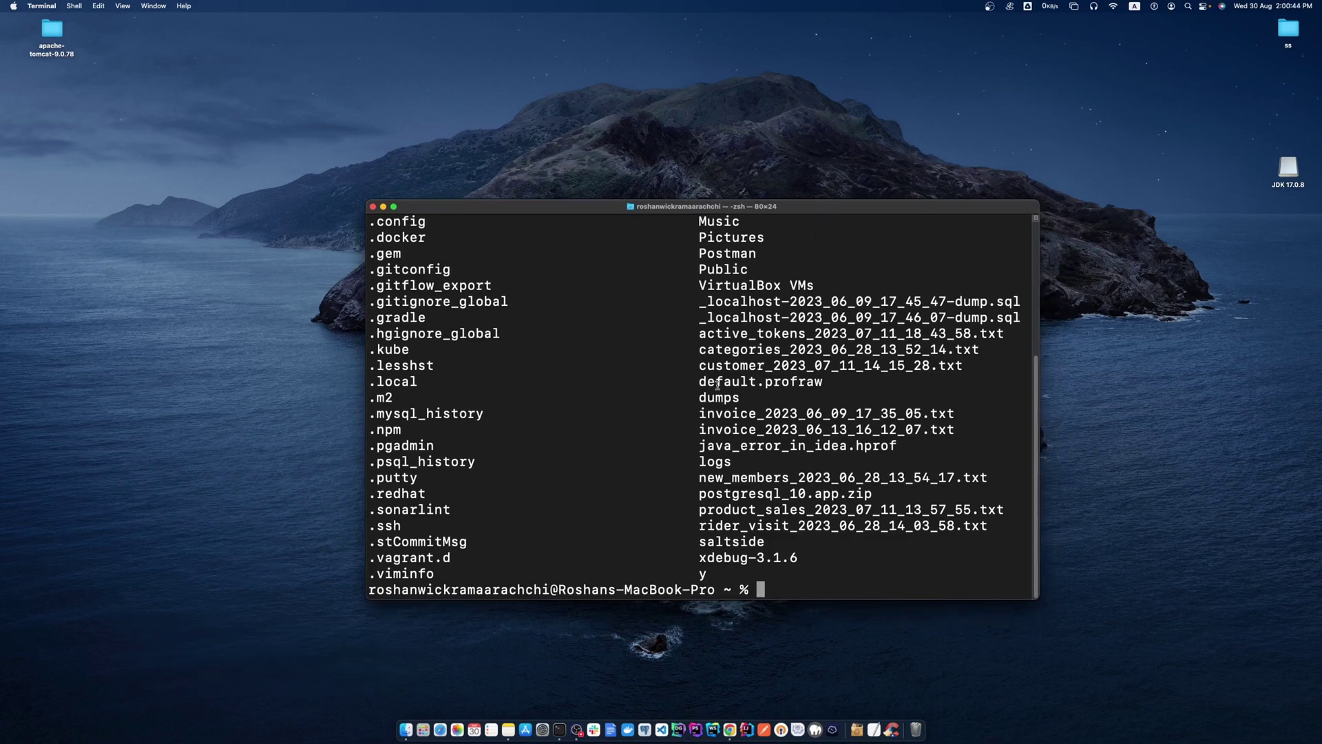
Examine the whole ls -a listing to check whether the home folder contains a .zshrc file.
{"action": "scroll", "coordinate": [576, 383], "scroll_direction": "up", "scroll_amount": 5}
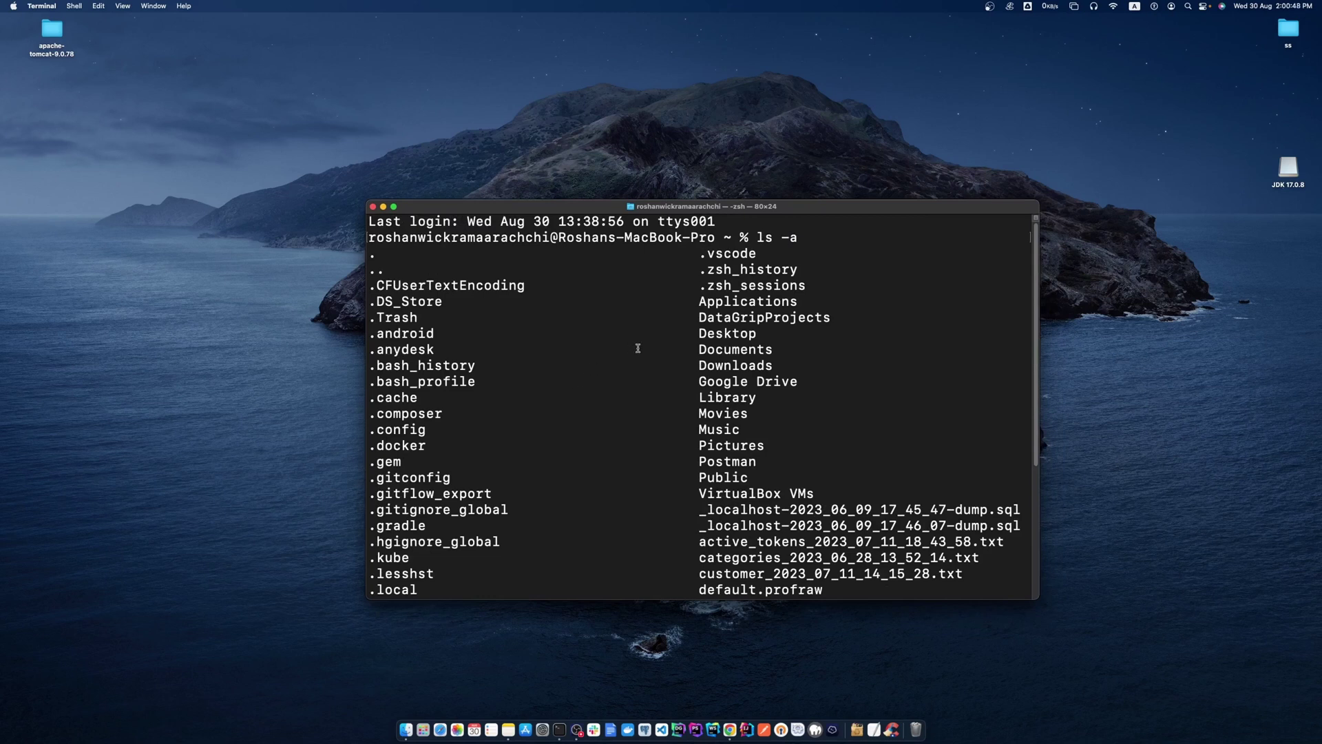
{"action": "scroll", "coordinate": [638, 349], "scroll_direction": "down", "scroll_amount": 5}
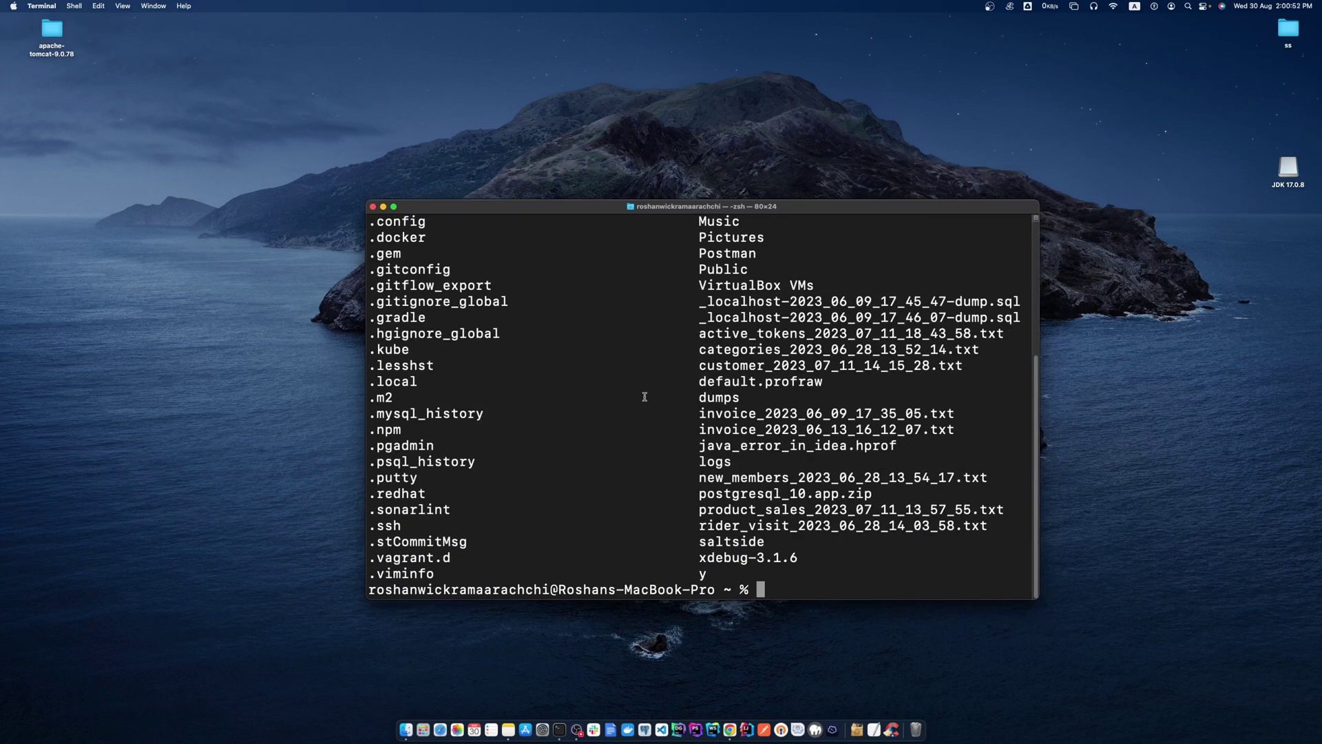
{"action": "scroll", "coordinate": [644, 396], "scroll_direction": "up", "scroll_amount": 5}
{"action": "scroll", "coordinate": [645, 396], "scroll_direction": "down", "scroll_amount": 3}
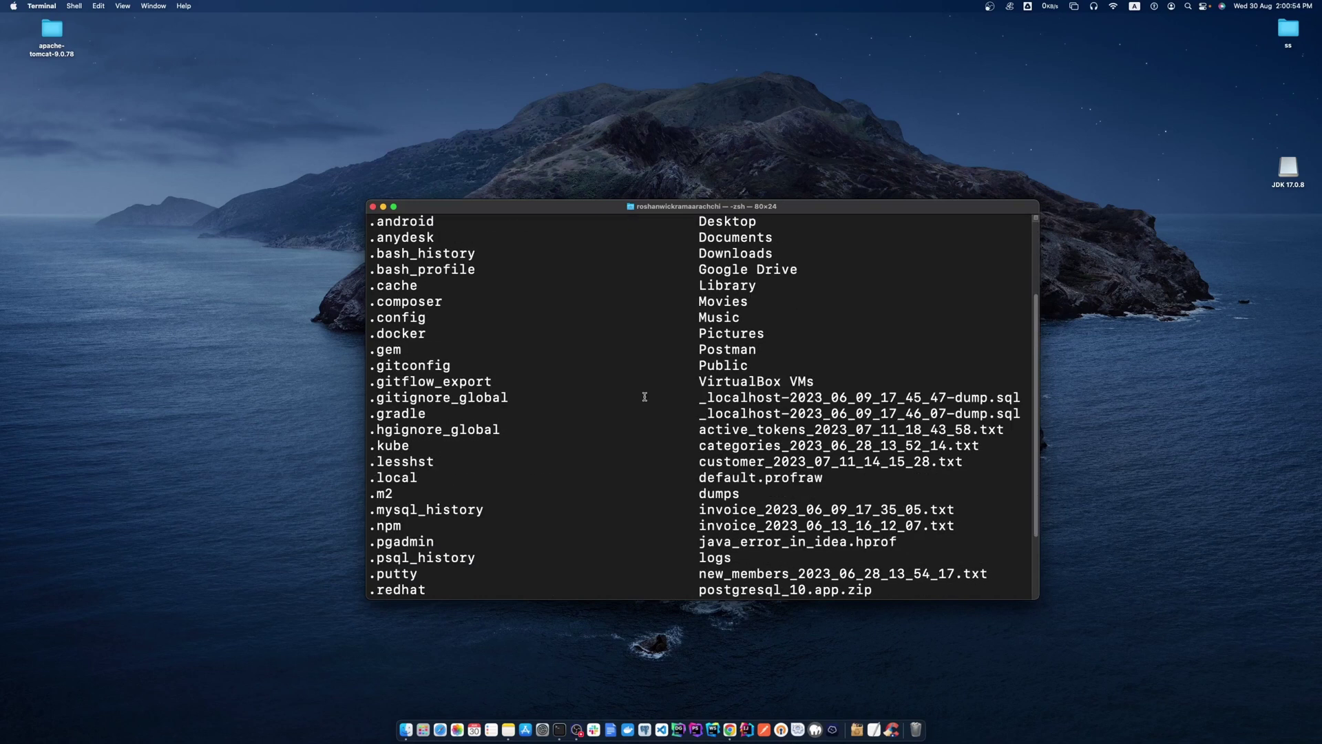
{"action": "scroll", "coordinate": [644, 397], "scroll_direction": "down", "scroll_amount": 3}
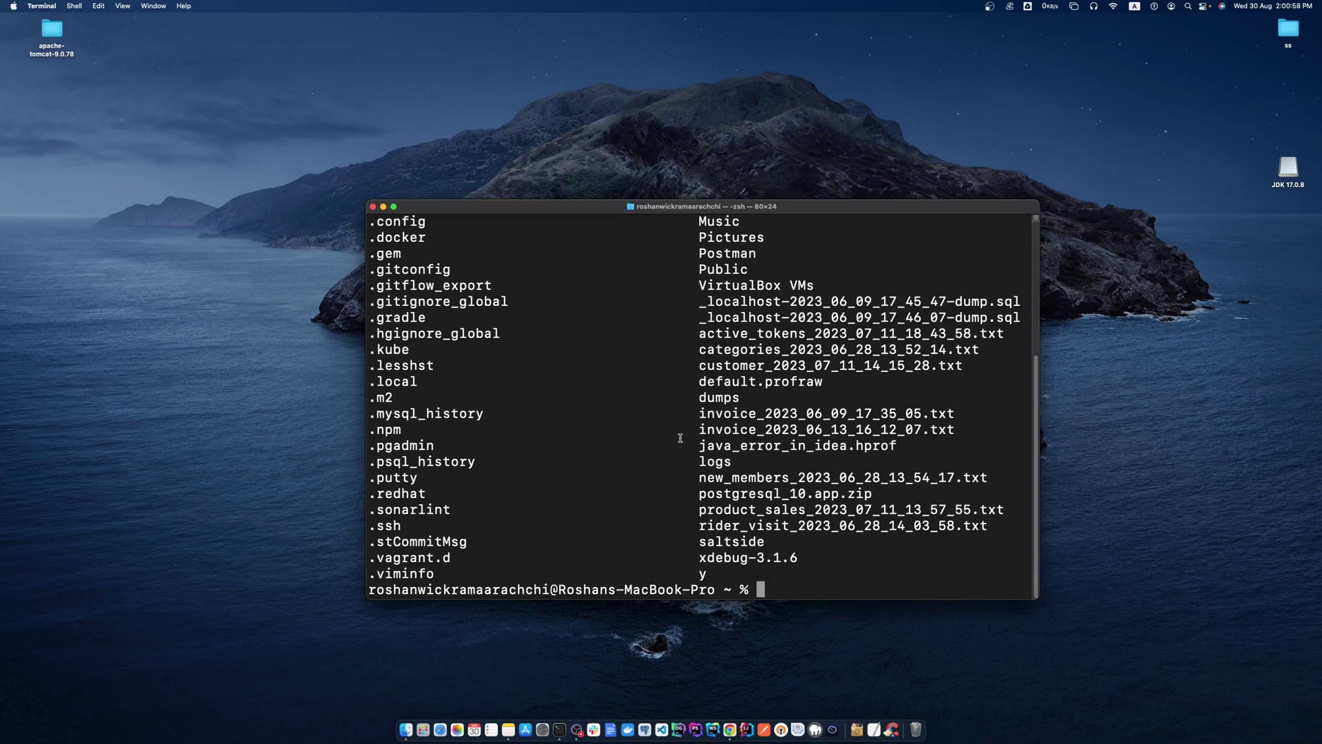
{"action": "scroll", "coordinate": [680, 438], "scroll_direction": "up", "scroll_amount": 5}
{"action": "left_click_drag", "start_coordinate": [756, 237], "coordinate": [799, 237]}
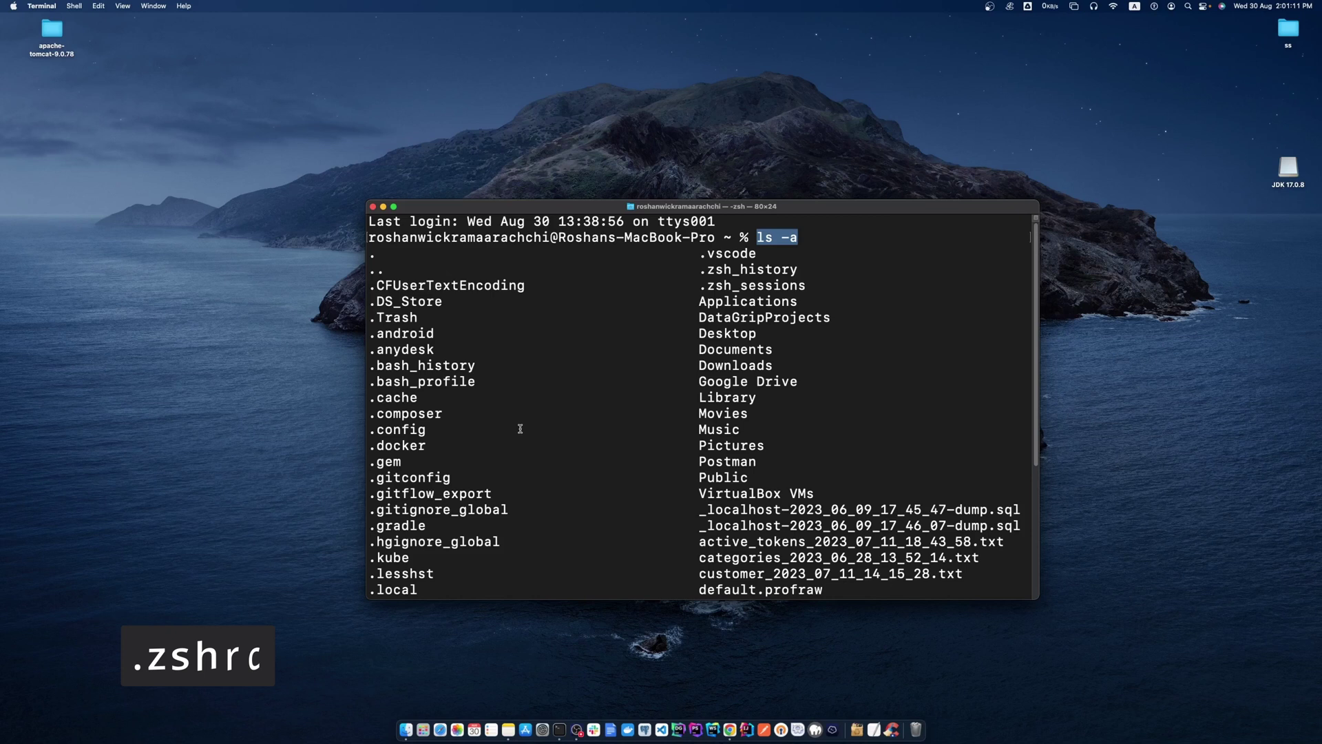
{"action": "scroll", "coordinate": [589, 278], "scroll_direction": "down", "scroll_amount": 1}
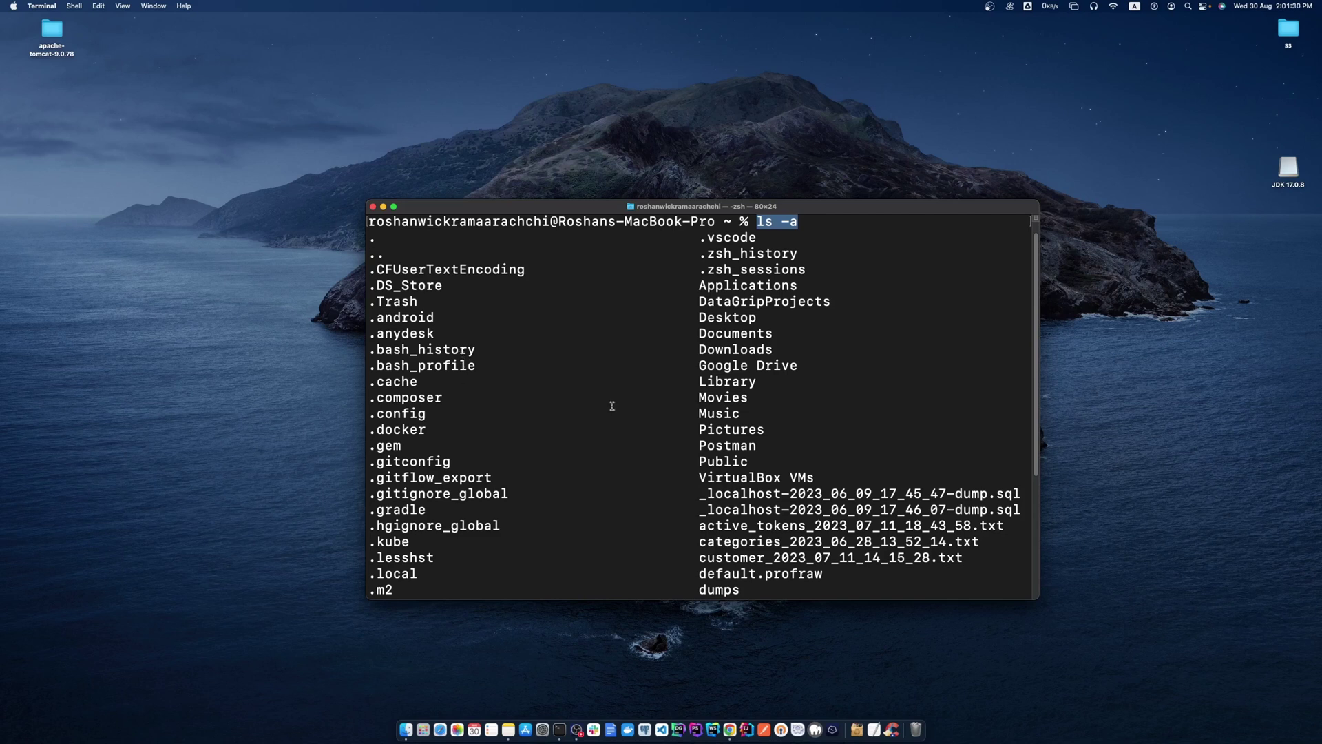
{"action": "scroll", "coordinate": [710, 453], "scroll_direction": "down", "scroll_amount": 1}
{"action": "scroll", "coordinate": [710, 452], "scroll_direction": "down", "scroll_amount": 11}
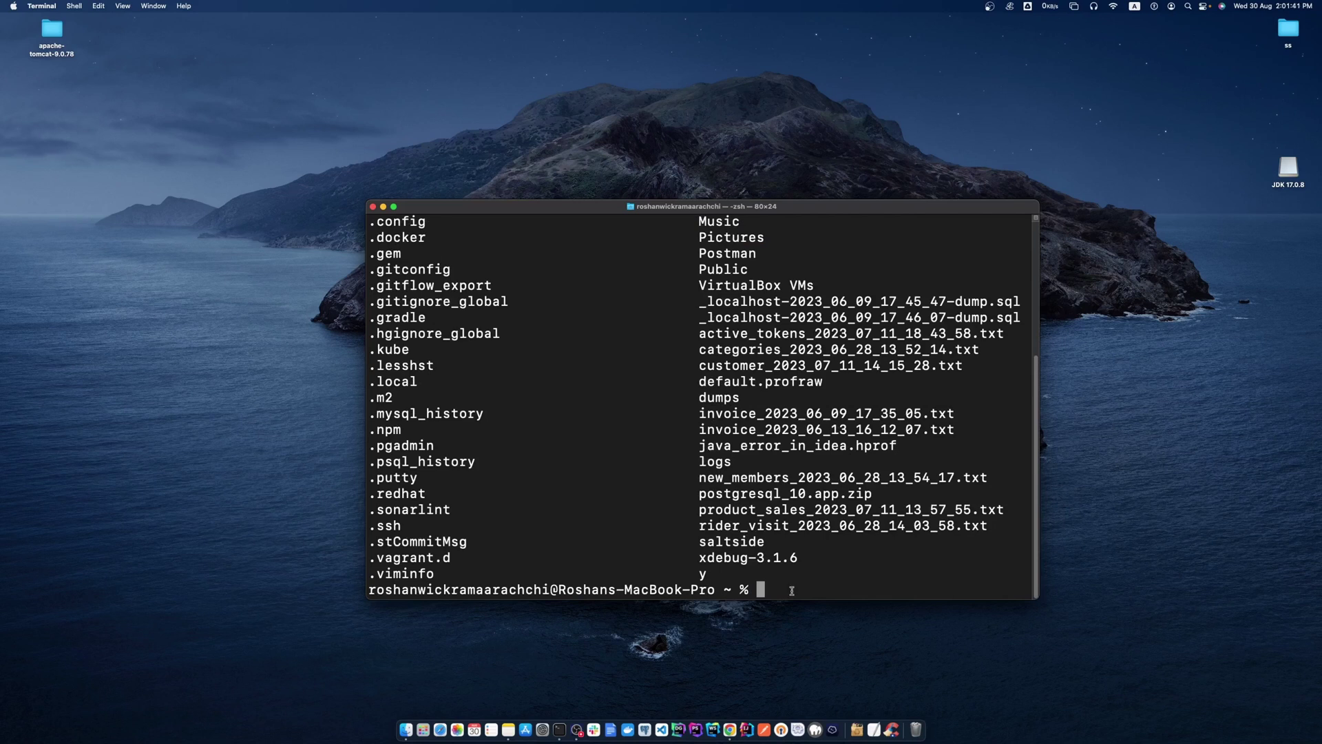
Create a .zshrc file in the home folder with touch ~/.zshrc.
{"action": "type", "text": "touch"}
{"action": "type", "text": "~/"}
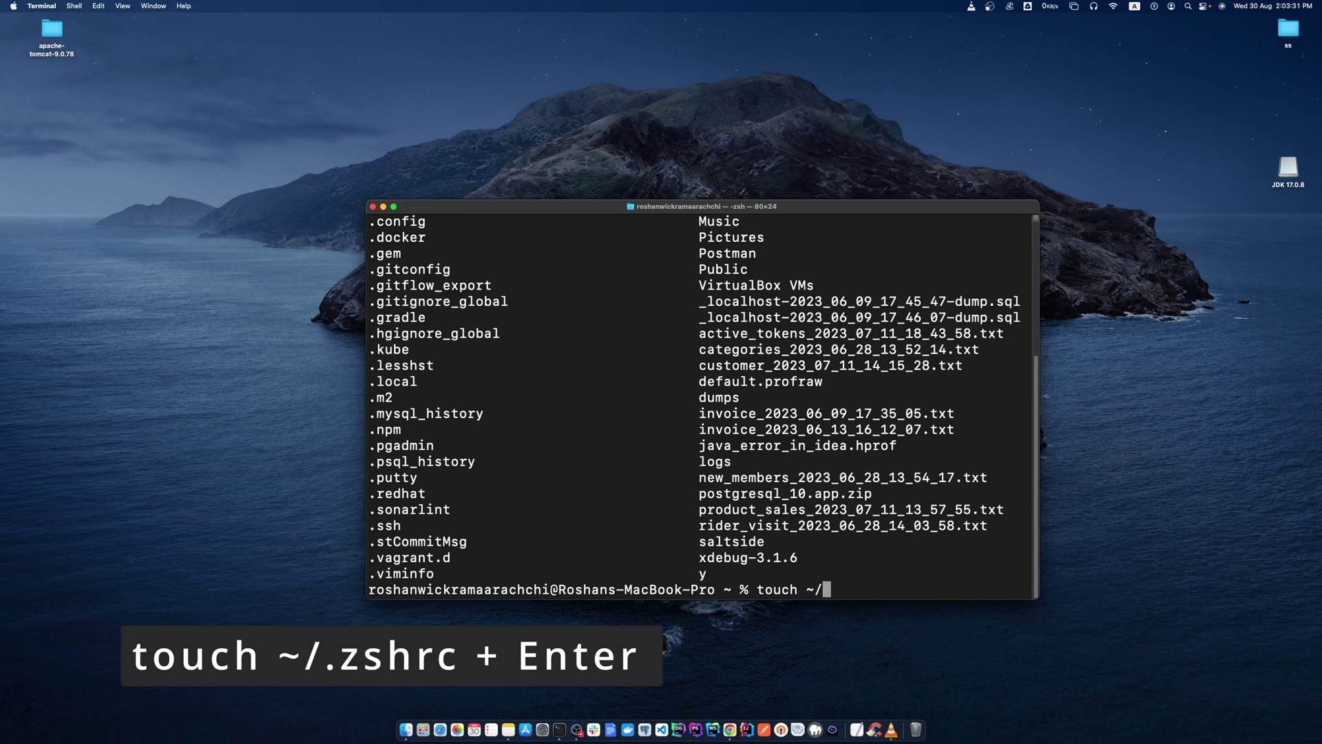
{"action": "type", "text": ".zshrc"}
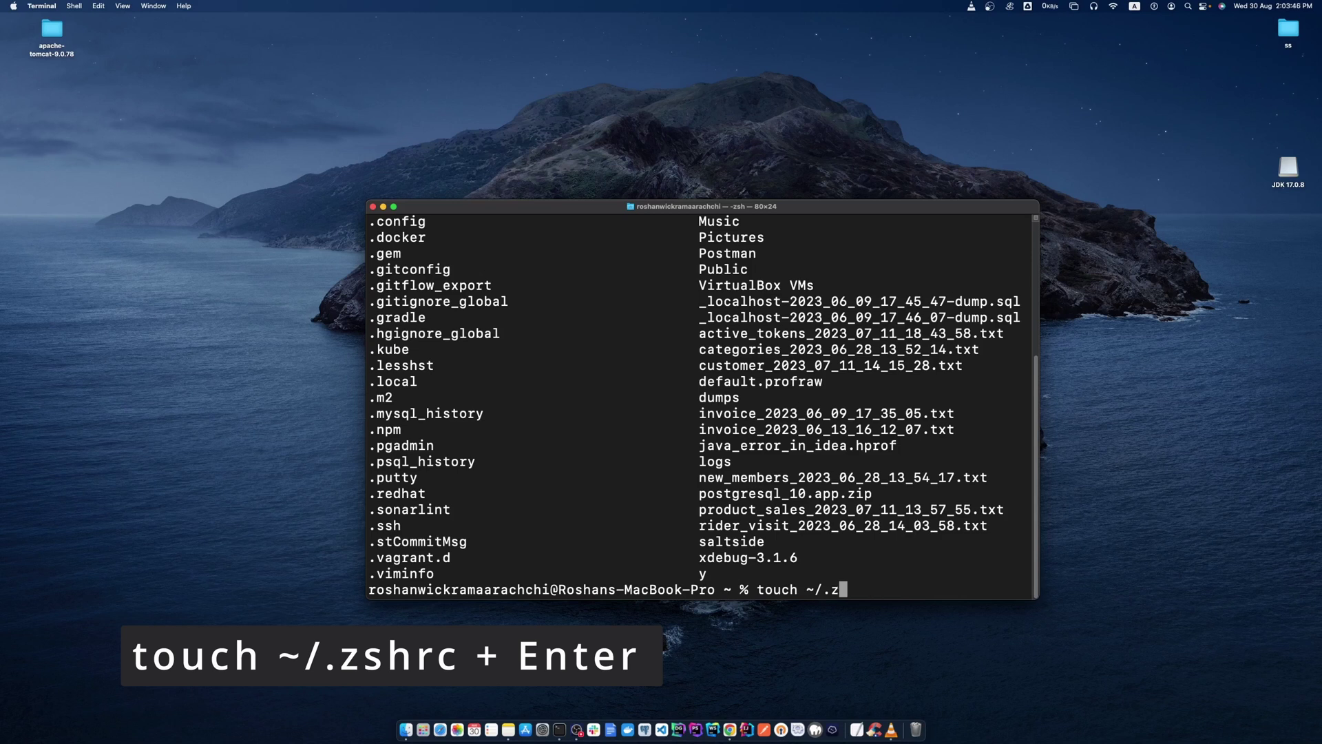
{"action": "type", "text": "shrc"}
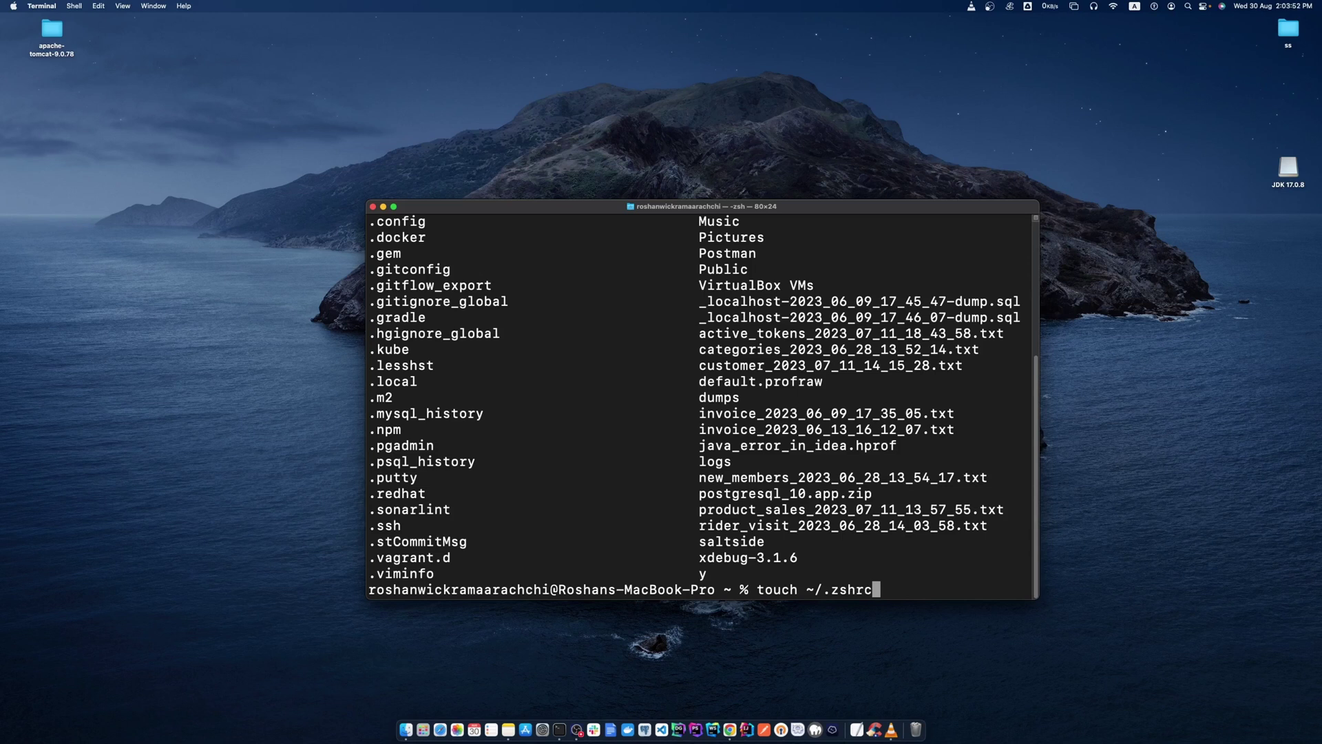
{"action": "key", "text": "Return"}
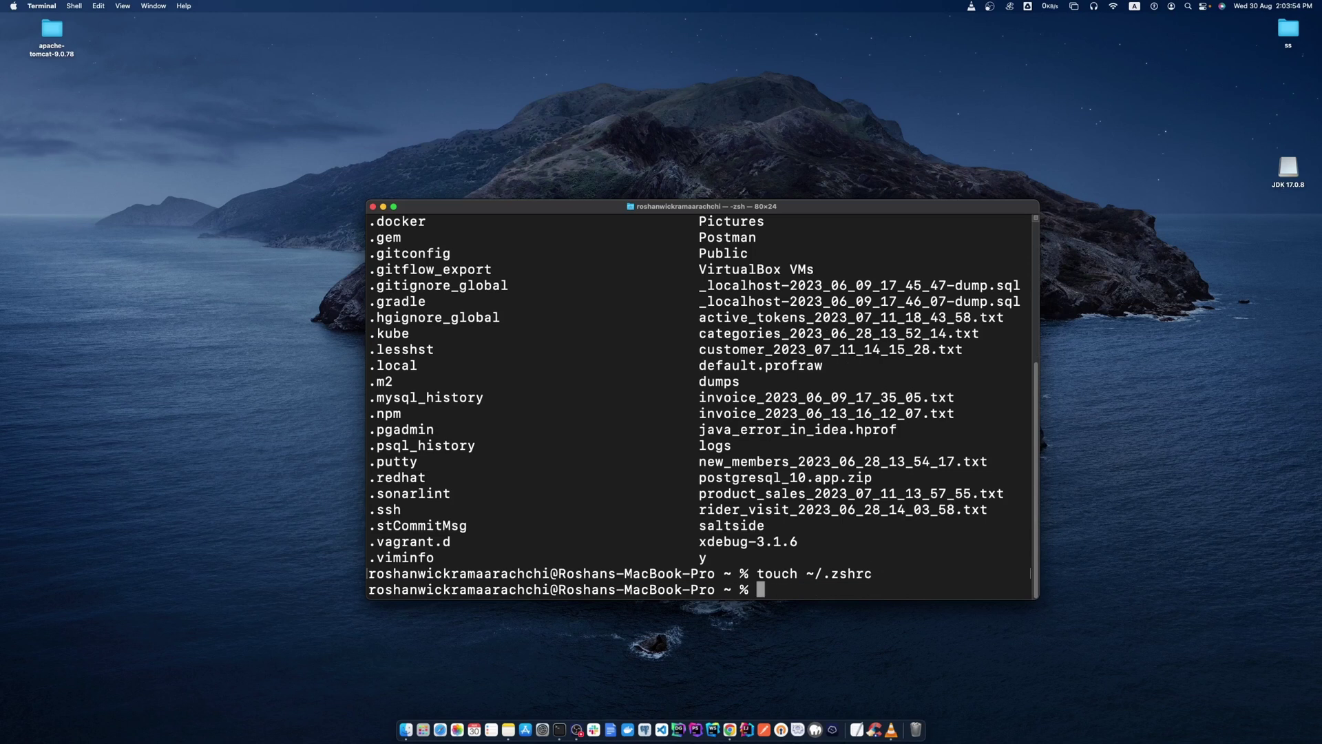
List the home folder's files again with ls -a and find the .zshrc entry in the output.
{"action": "type", "text": "ls"}
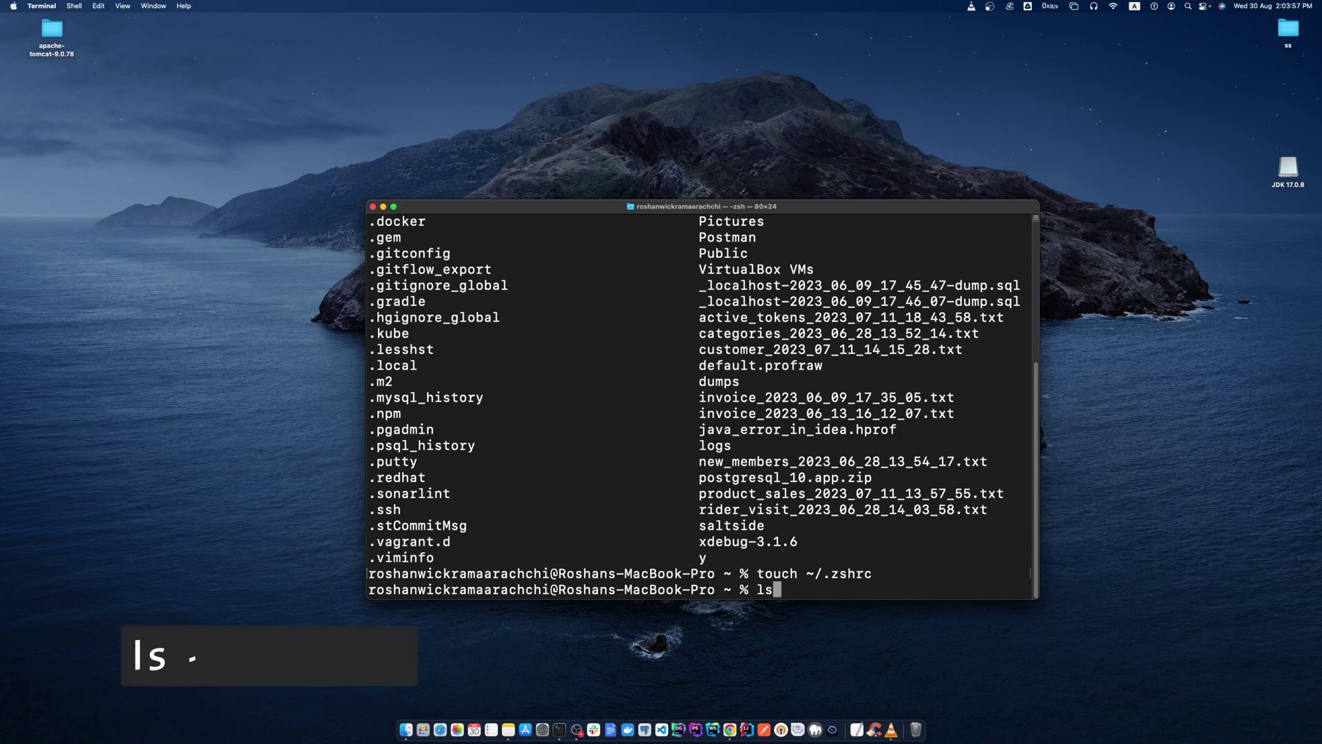
{"action": "type", "text": " -a"}
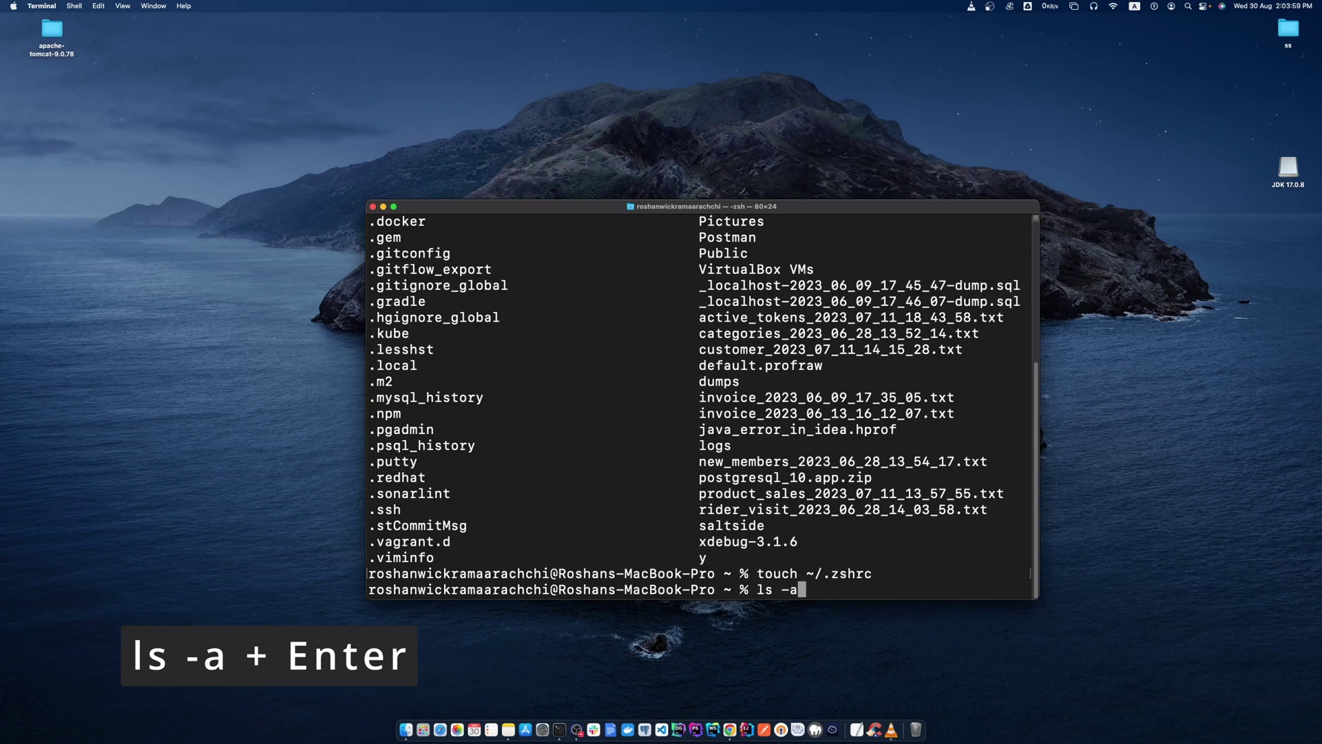
{"action": "key", "text": "Return"}
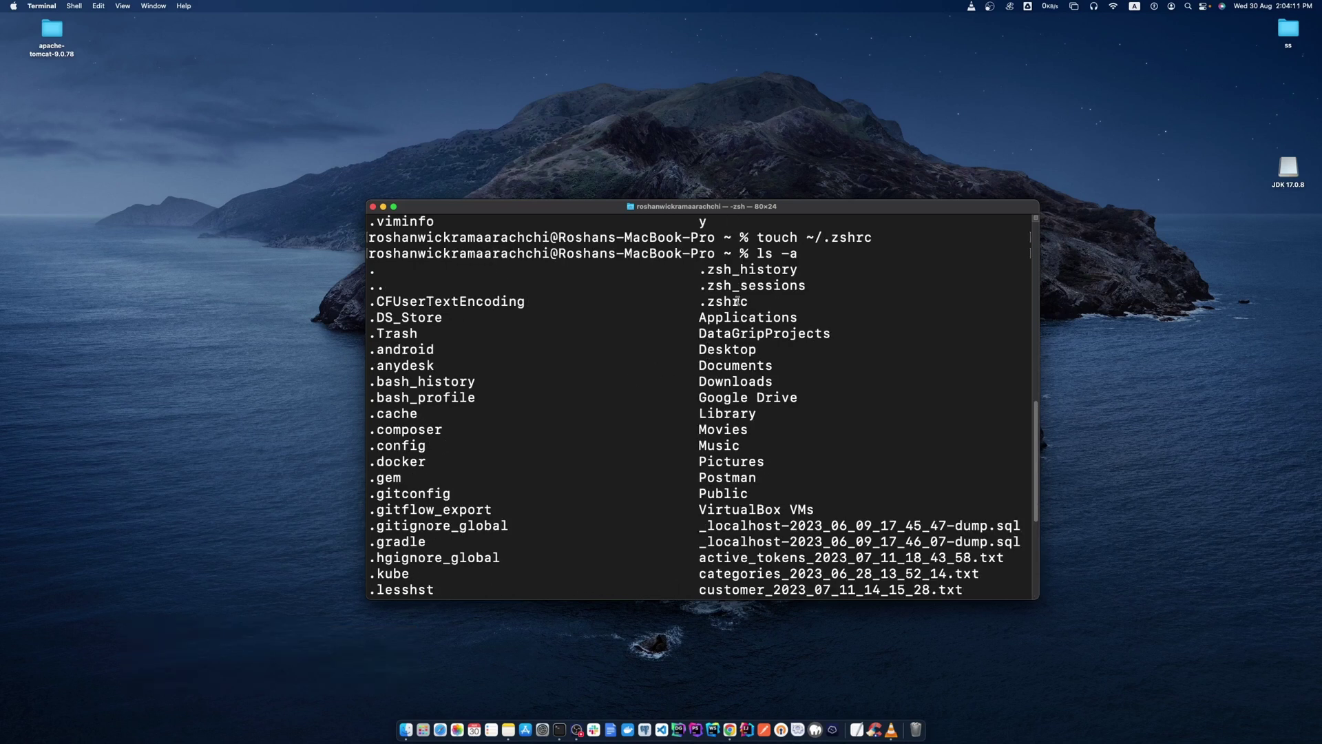
{"action": "left_click_drag", "start_coordinate": [751, 303], "coordinate": [699, 303]}
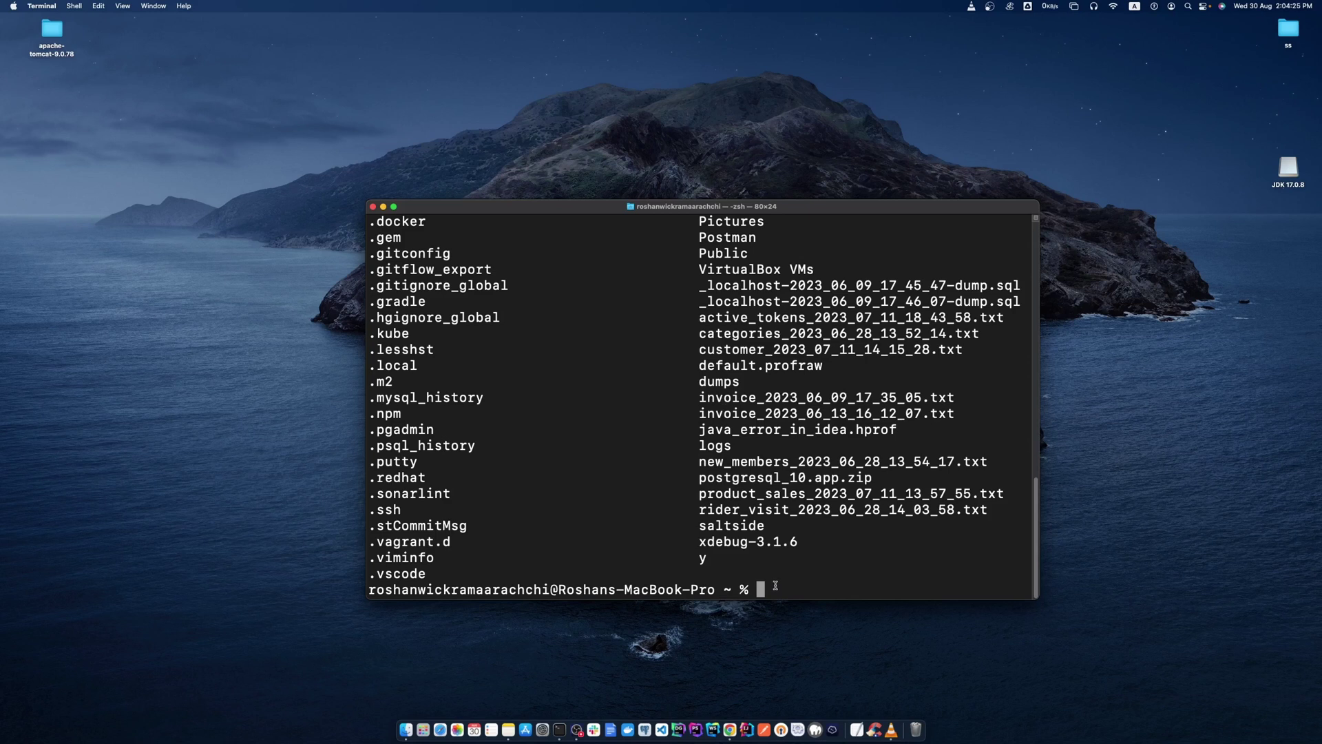
Open the file in TextEdit with open -e .zshrc, and reposition the TextEdit and Terminal windows so both are accessible.
{"action": "type", "text": "ope"}
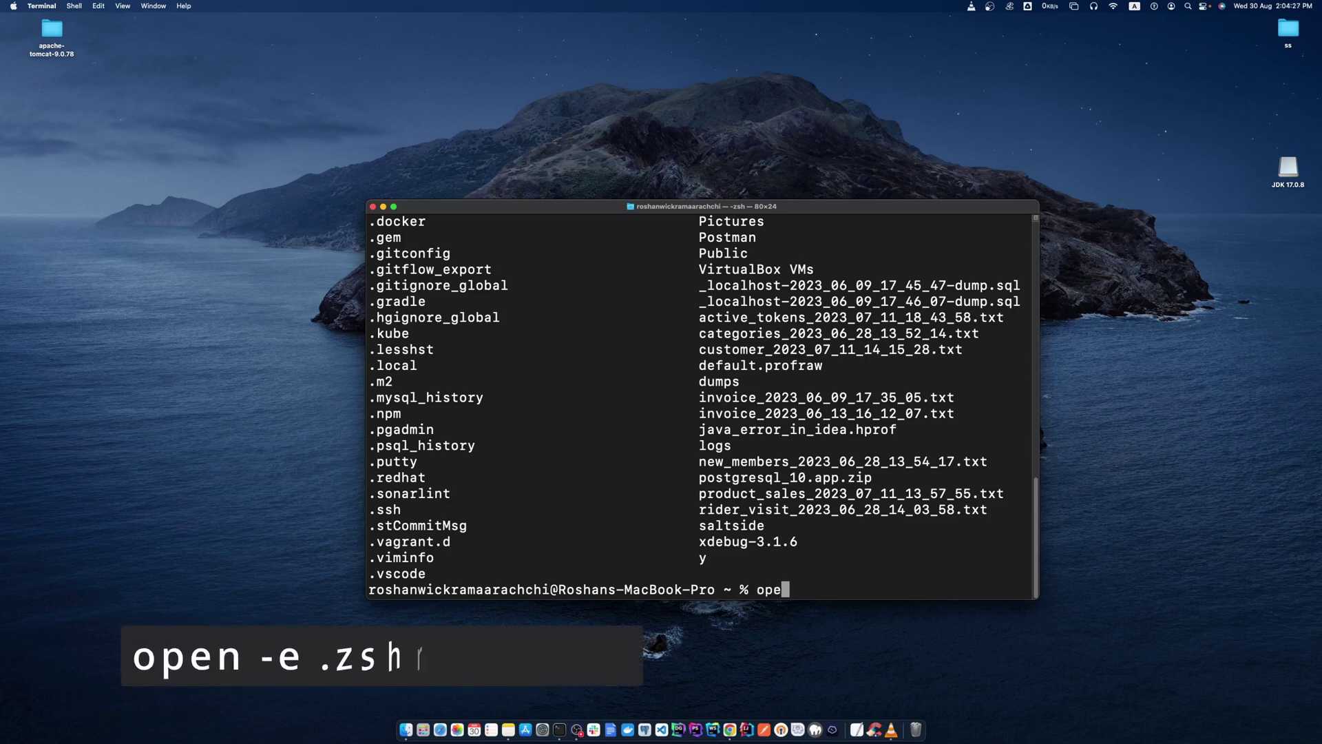
{"action": "type", "text": "n "}
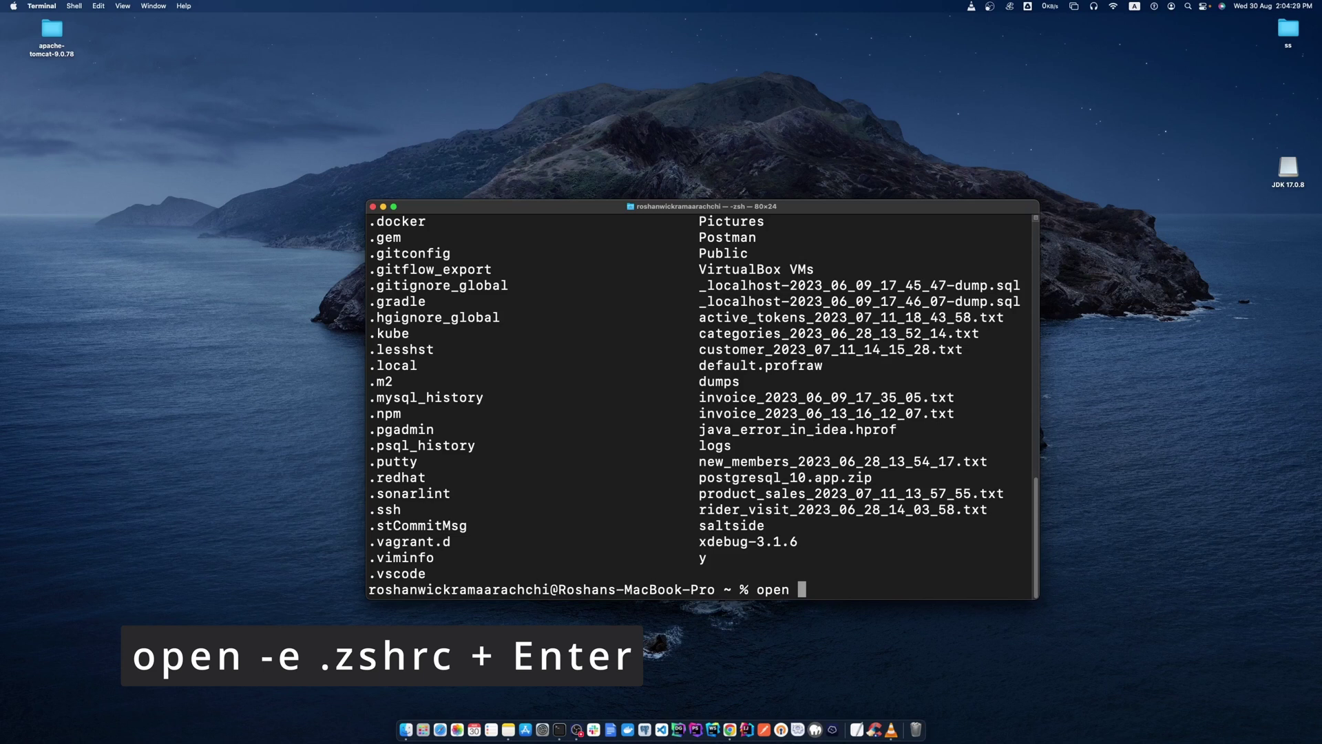
{"action": "type", "text": "-e .zshrc"}
{"action": "key", "text": "Return"}
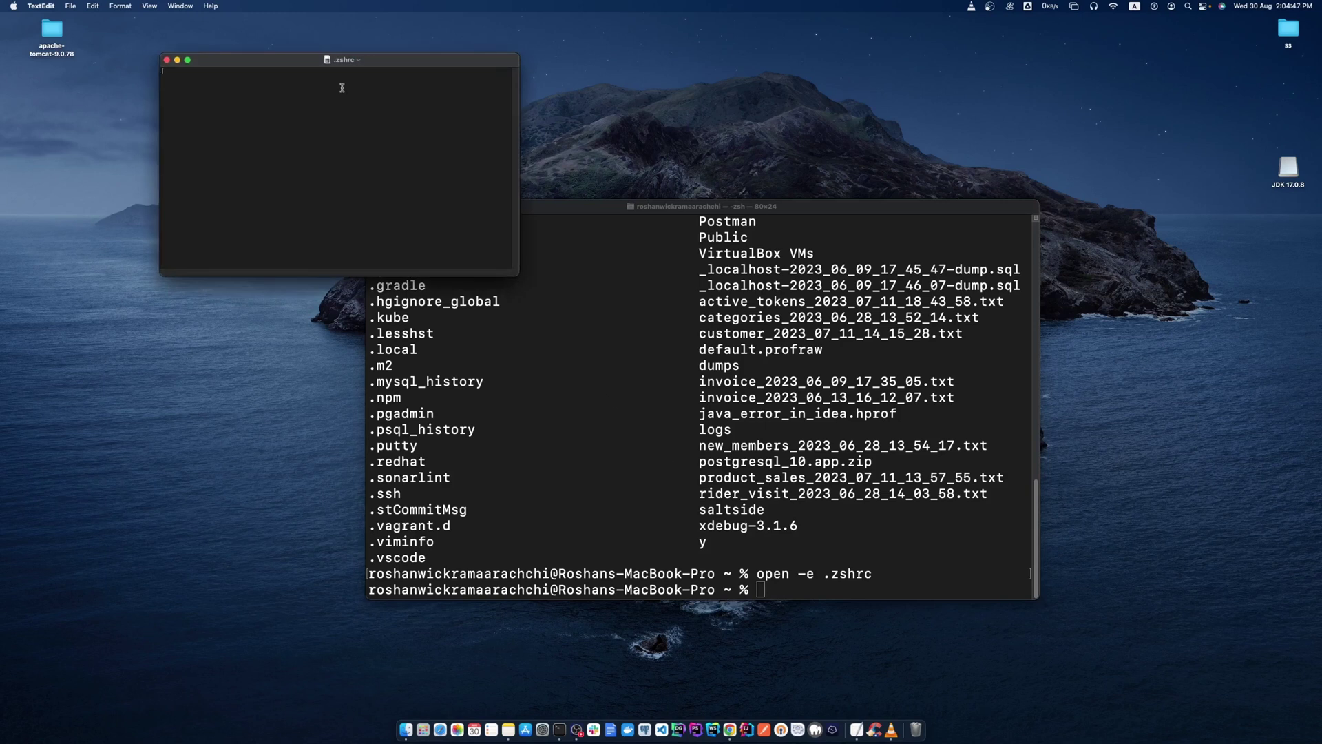
{"action": "left_click_drag", "start_coordinate": [370, 63], "coordinate": [458, 255]}
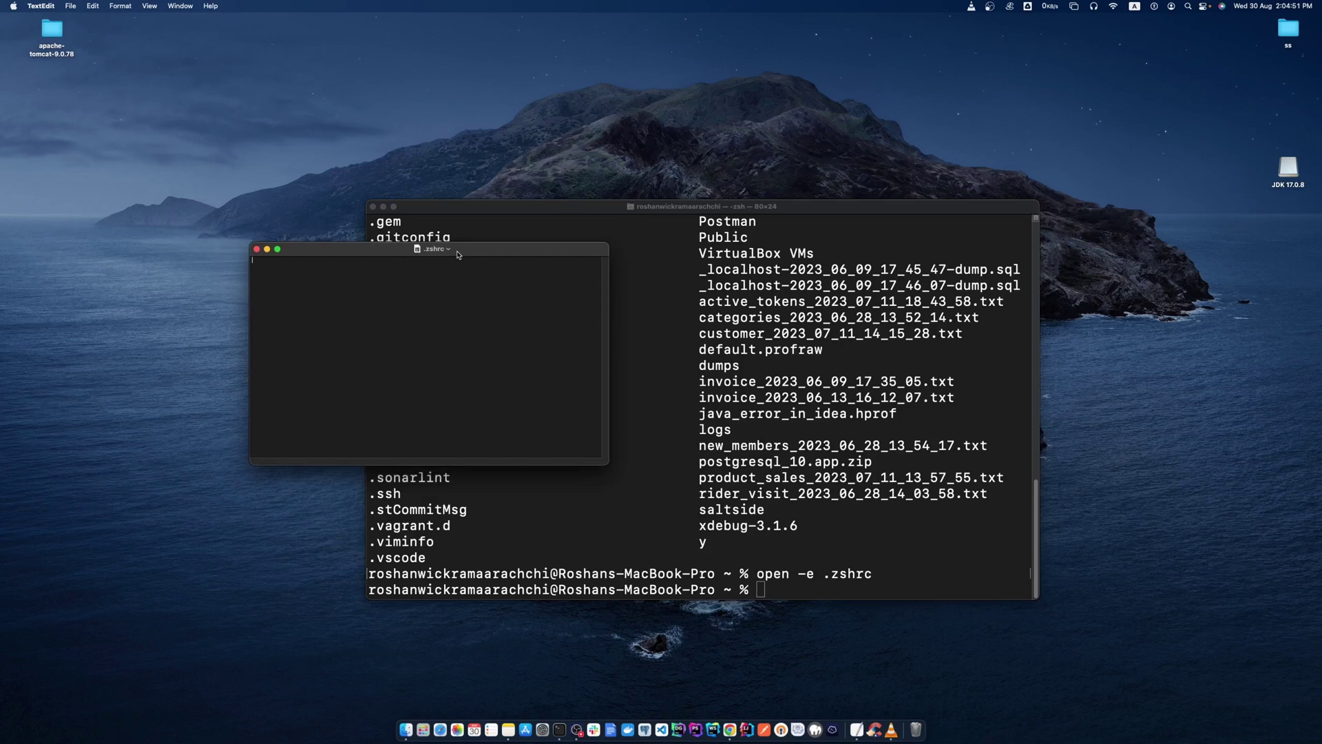
{"action": "left_click_drag", "start_coordinate": [525, 207], "coordinate": [652, 234]}
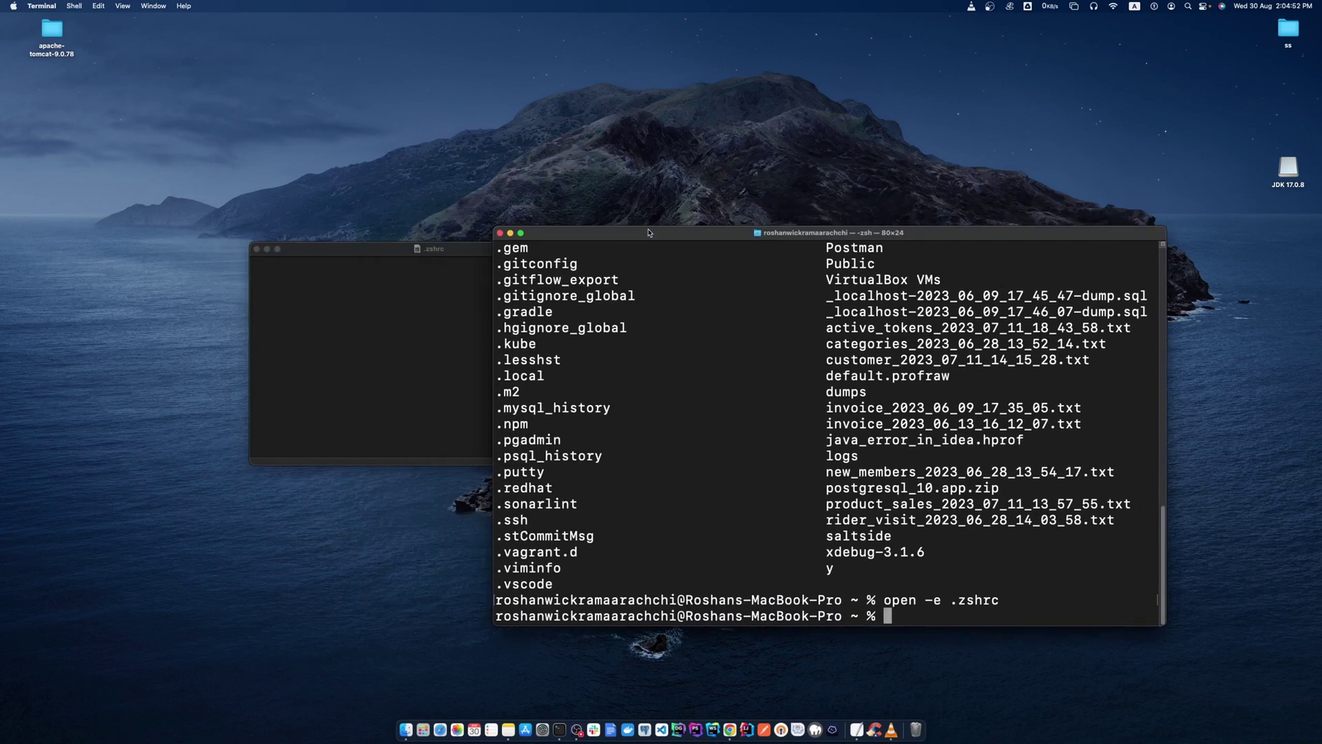
Minimize the Terminal window and move the empty .zshrc TextEdit window further toward the middle of the desktop.
{"action": "left_click", "coordinate": [510, 234]}
{"action": "left_click_drag", "start_coordinate": [507, 249], "coordinate": [610, 254]}
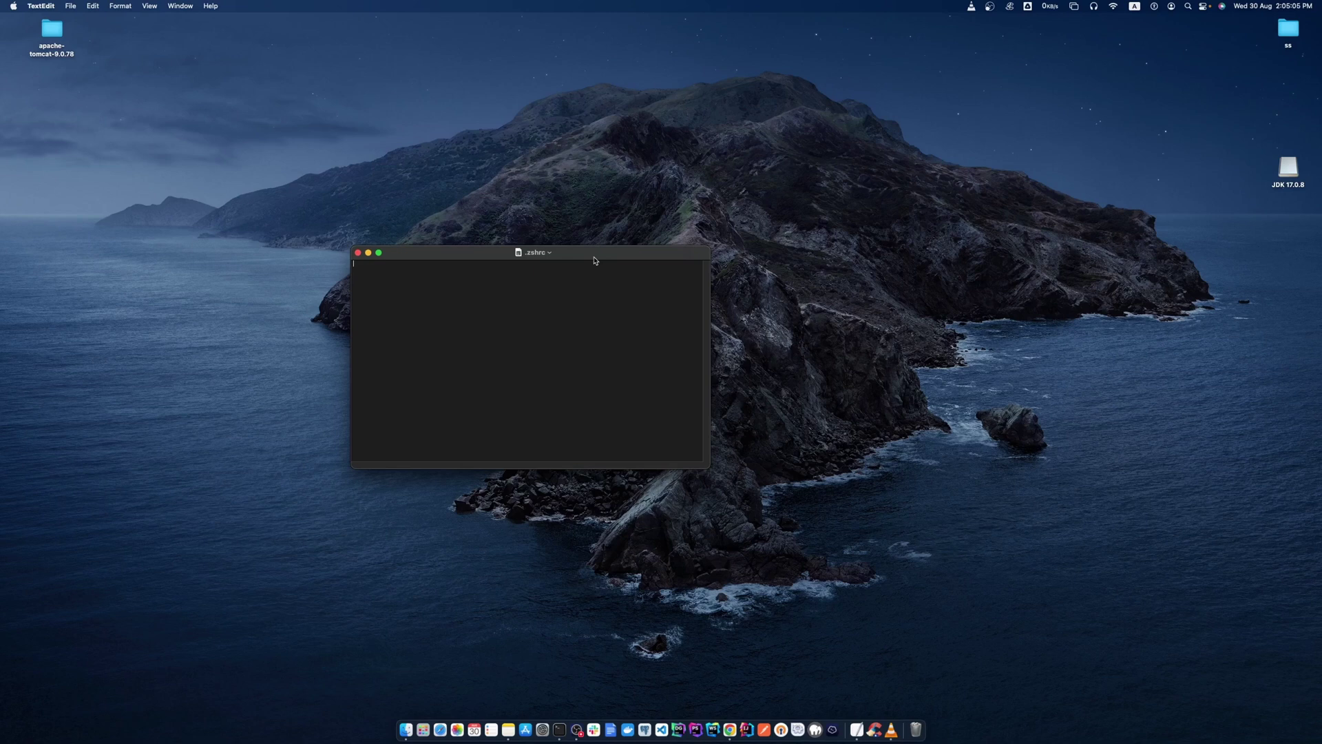
{"action": "left_click_drag", "start_coordinate": [596, 261], "coordinate": [585, 260]}
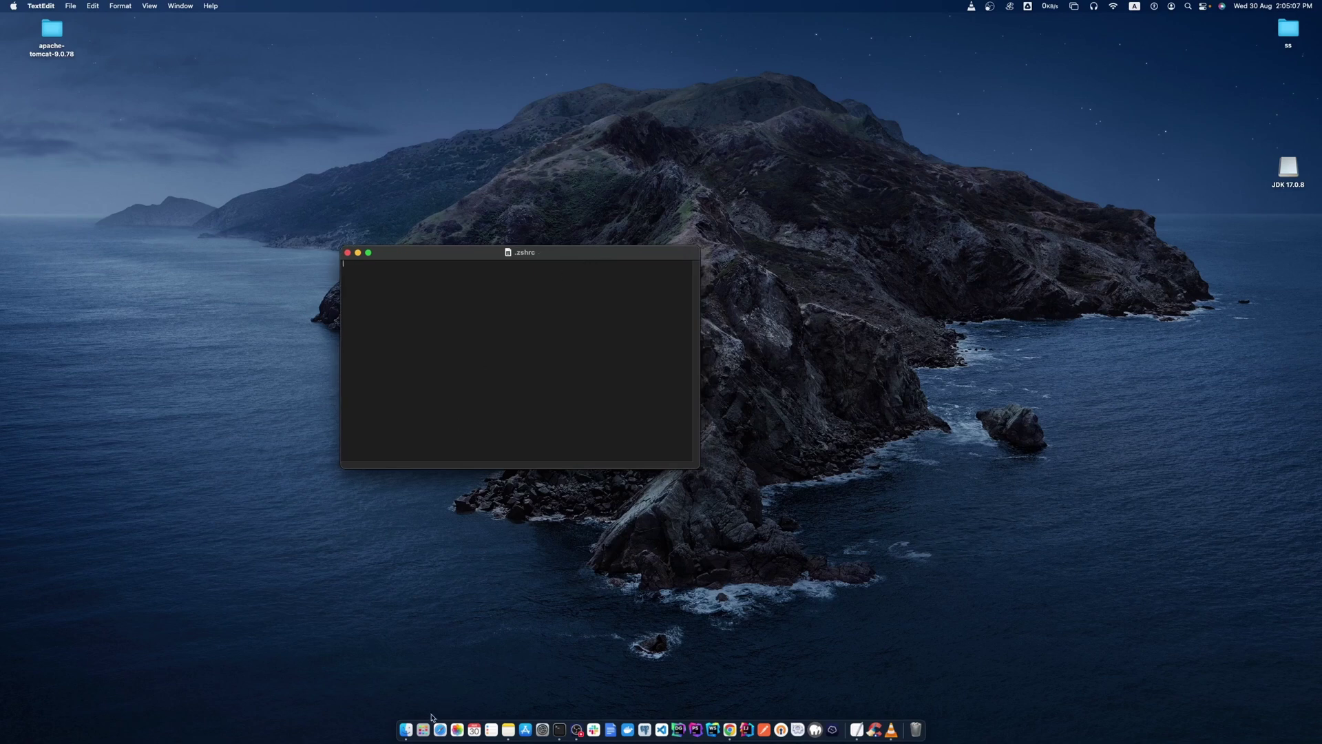
Switch to Finder and open the Java folder inside Macintosh HD's Library folder.
{"action": "left_click", "coordinate": [405, 732]}
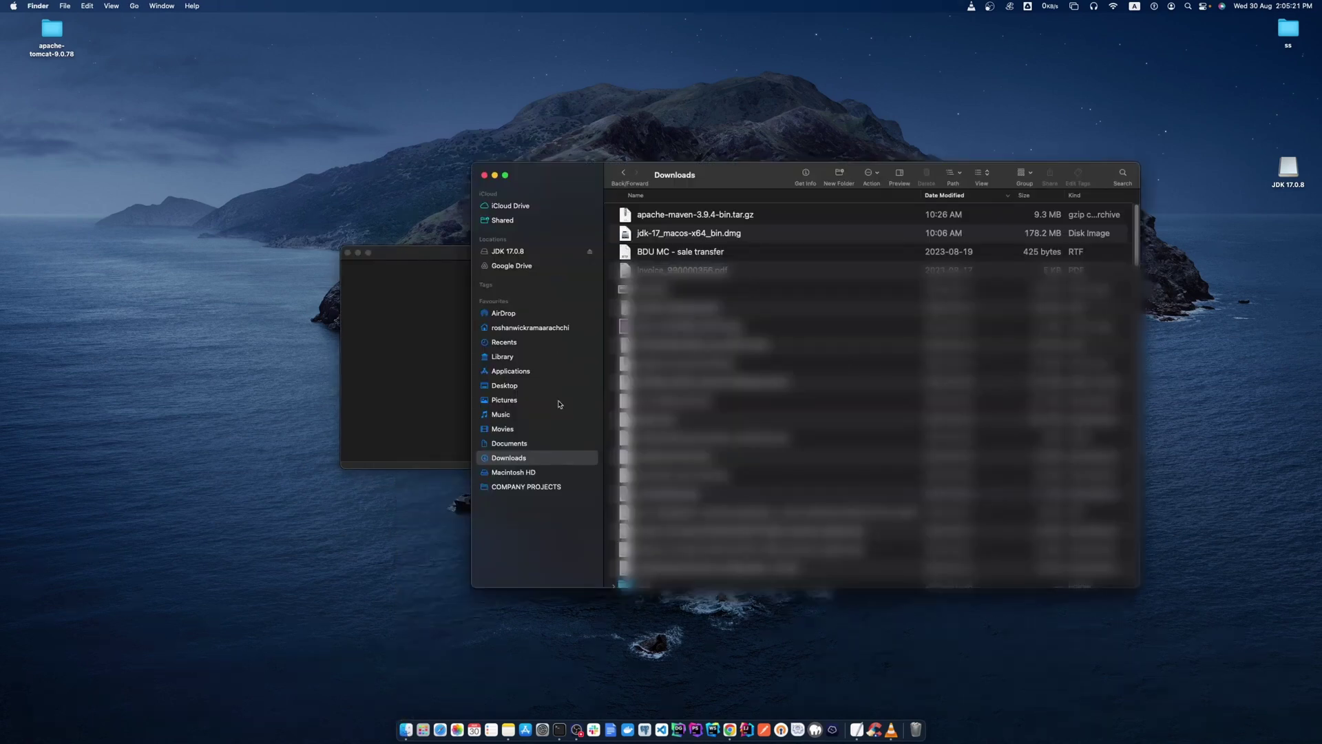
{"action": "left_click", "coordinate": [503, 474]}
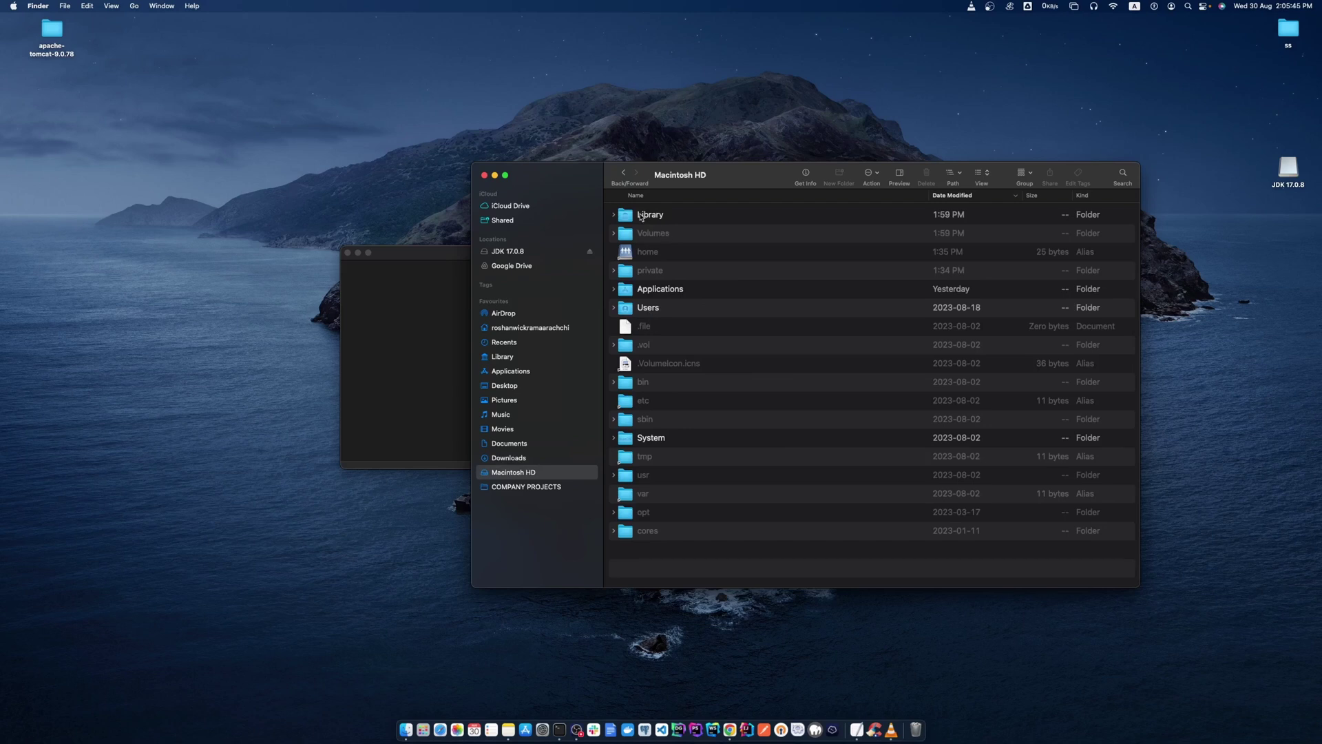
{"action": "double_click", "coordinate": [641, 216]}
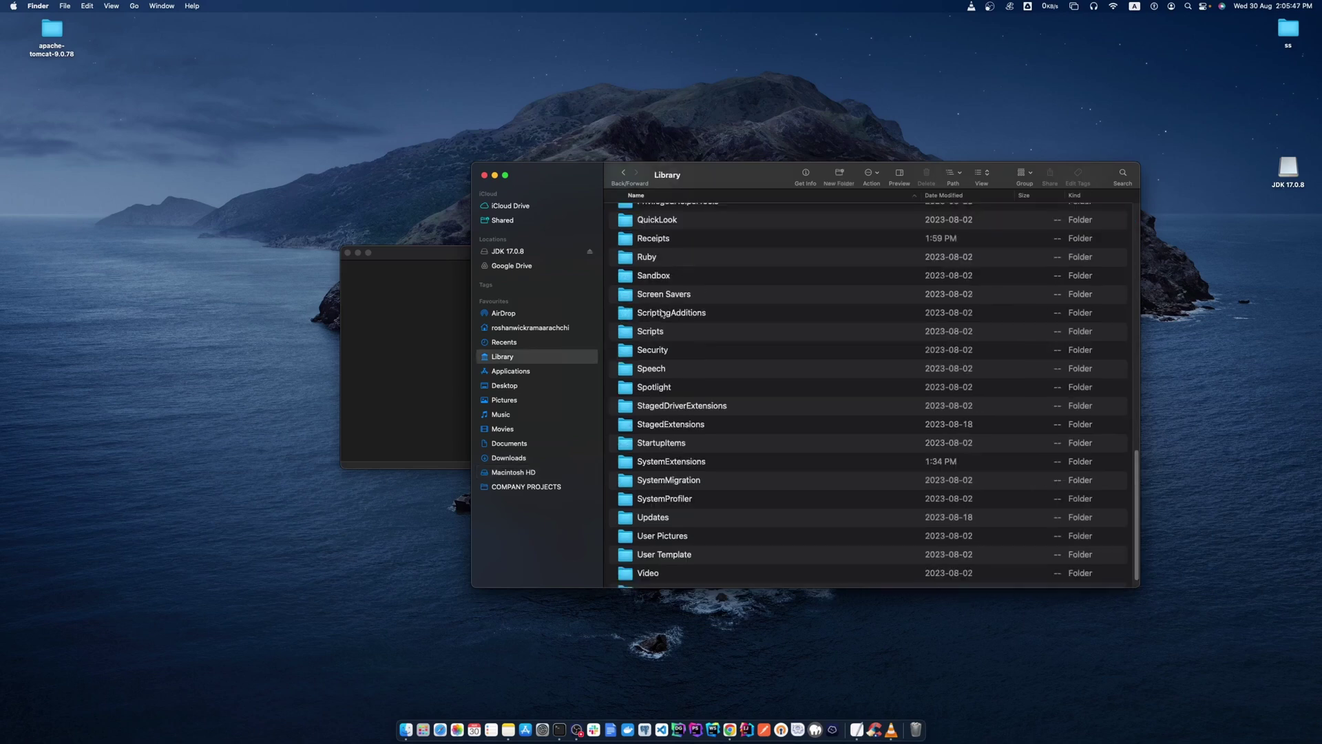
{"action": "scroll", "coordinate": [752, 323], "scroll_direction": "down", "scroll_amount": 1}
{"action": "scroll", "coordinate": [753, 323], "scroll_direction": "up", "scroll_amount": 10}
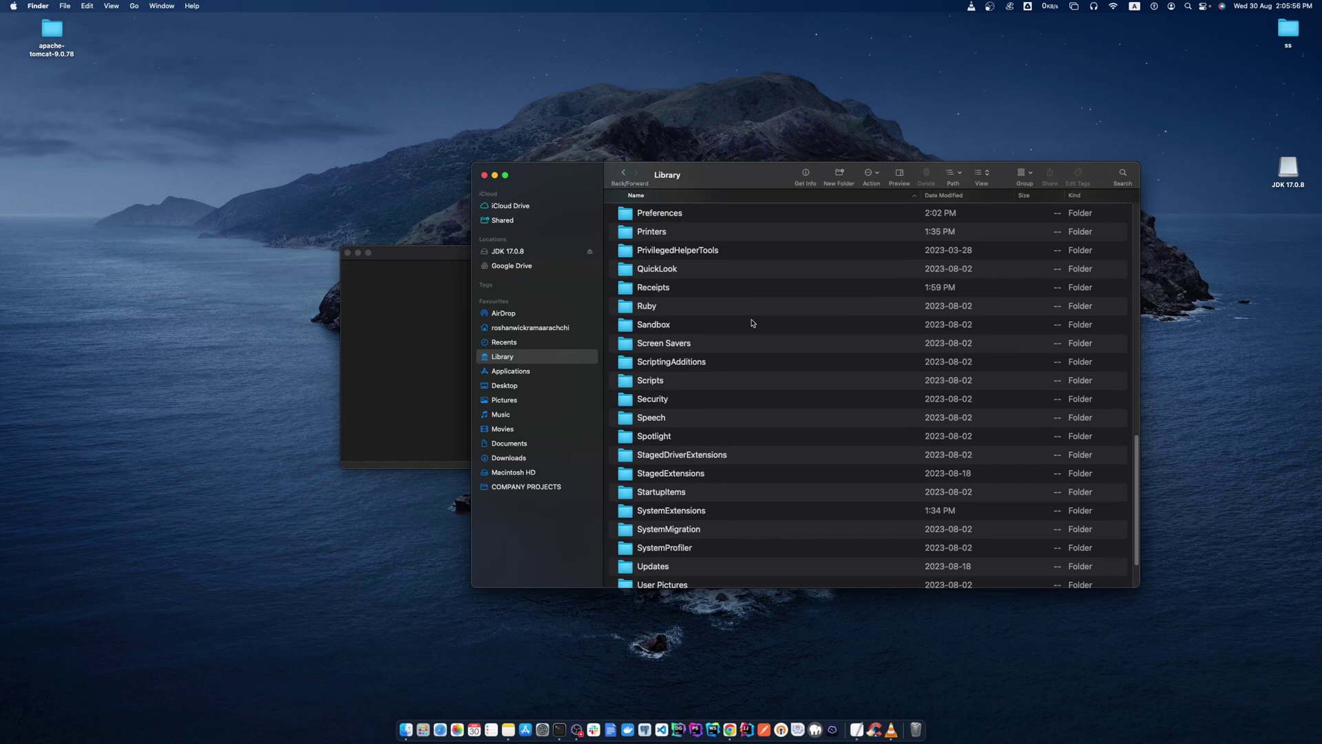
{"action": "scroll", "coordinate": [753, 323], "scroll_direction": "up", "scroll_amount": 2}
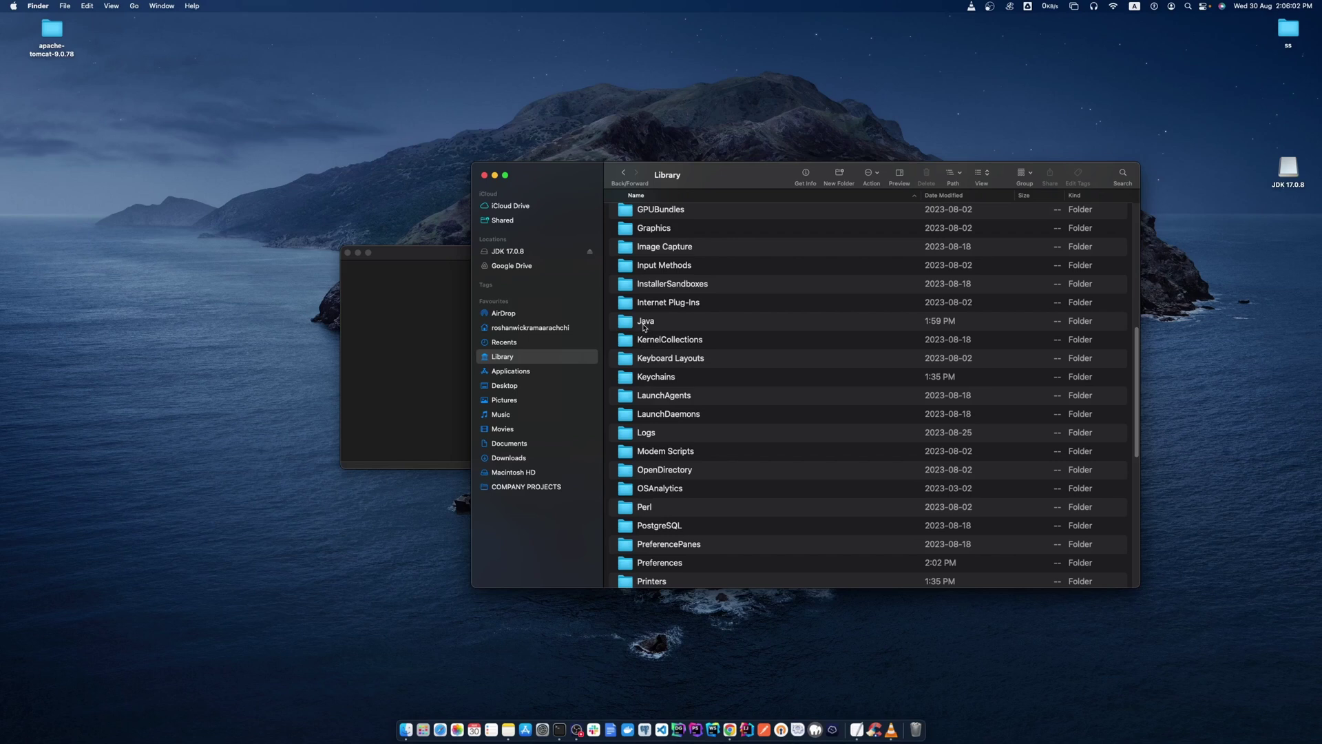
{"action": "double_click", "coordinate": [643, 323]}
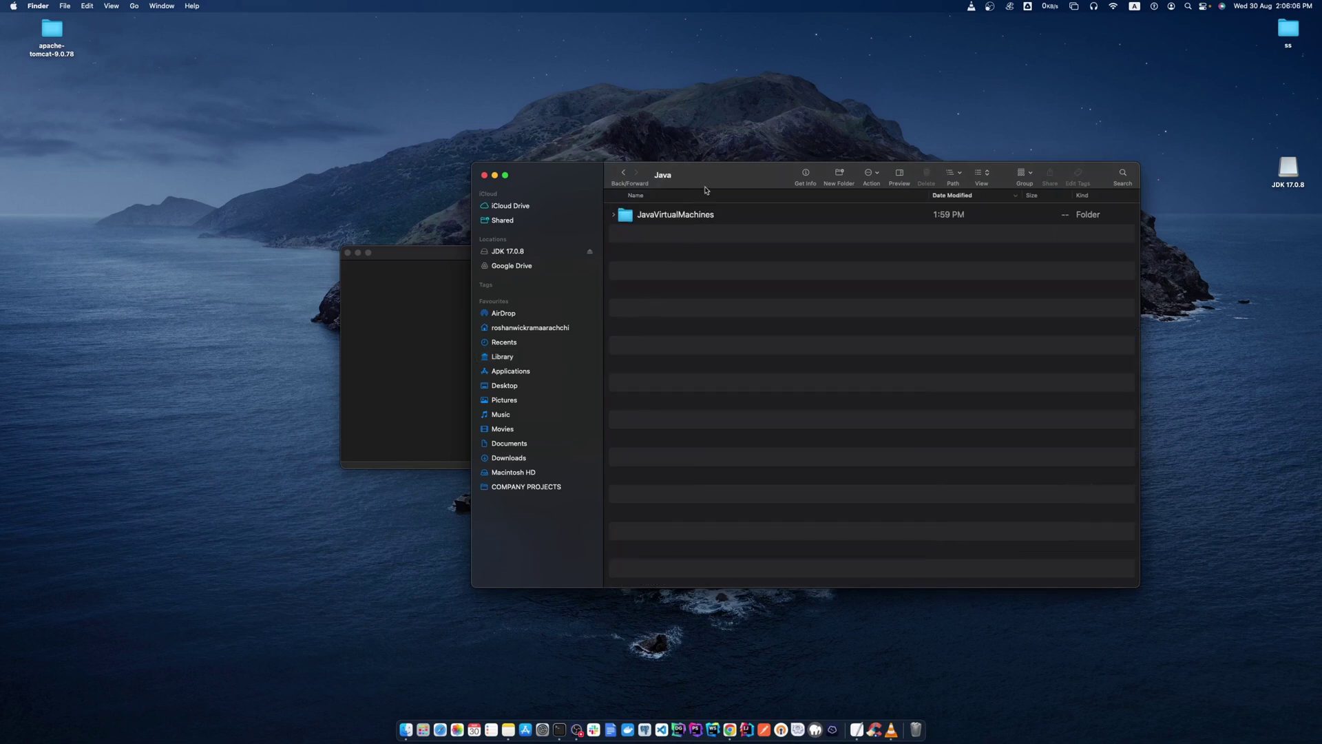
{"action": "left_click_drag", "start_coordinate": [716, 180], "coordinate": [705, 194]}
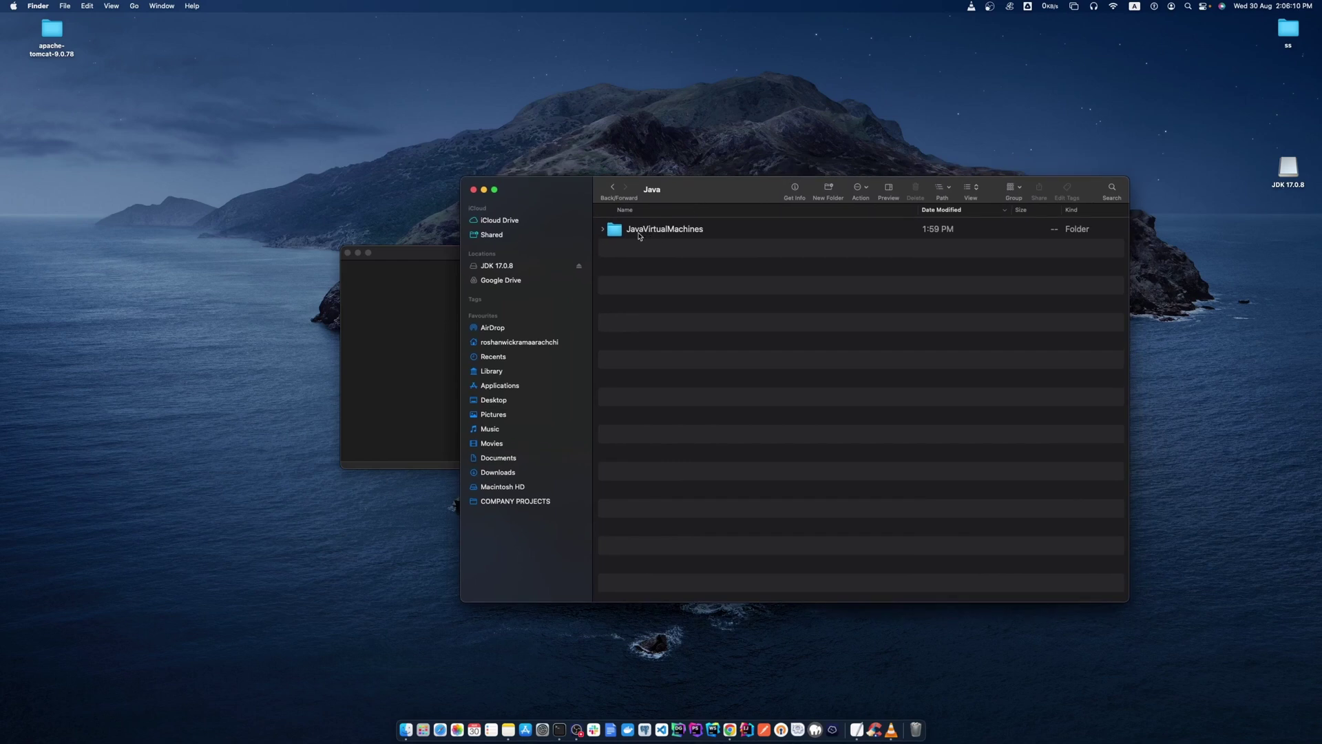
Open JavaVirtualMachines, jdk-17.jdk, Contents and its Home folder in turn to reach the JDK's bin folder.
{"action": "left_click", "coordinate": [670, 233]}
{"action": "double_click", "coordinate": [670, 233]}
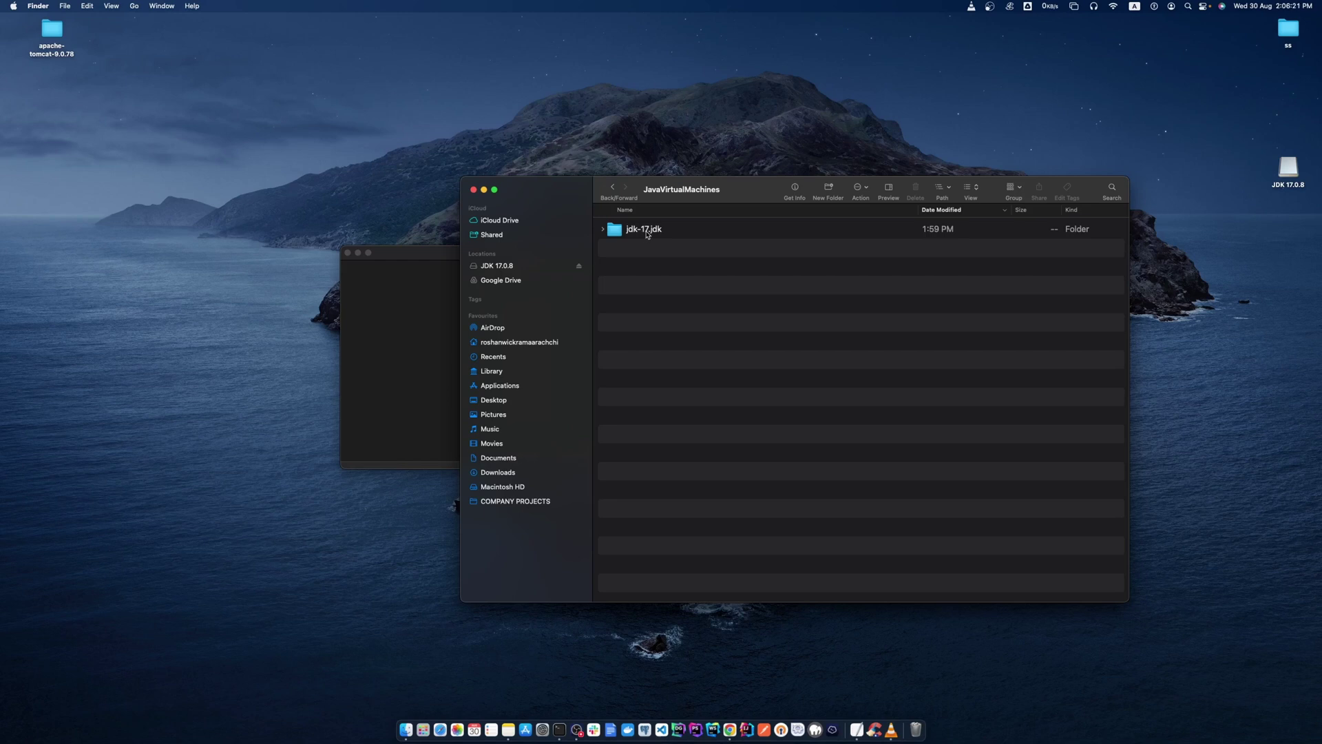
{"action": "double_click", "coordinate": [646, 232]}
{"action": "double_click", "coordinate": [642, 232]}
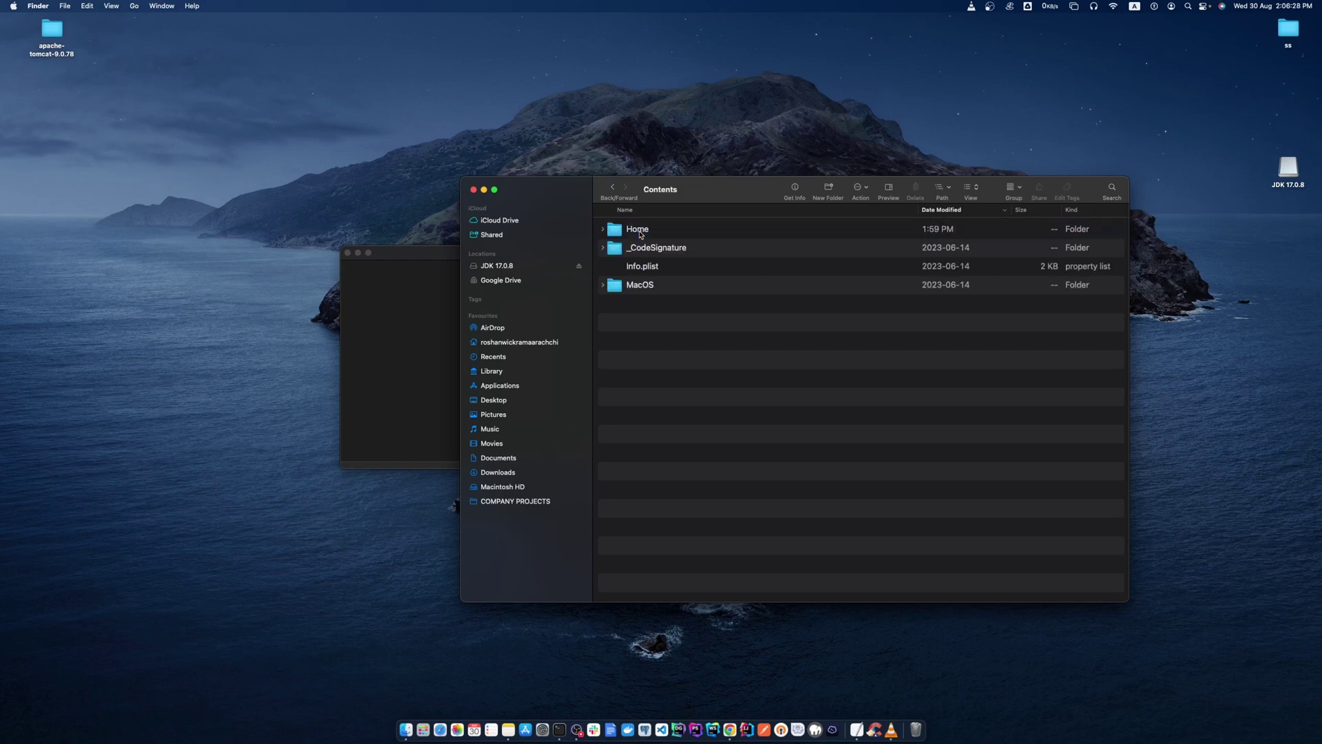
{"action": "double_click", "coordinate": [633, 232]}
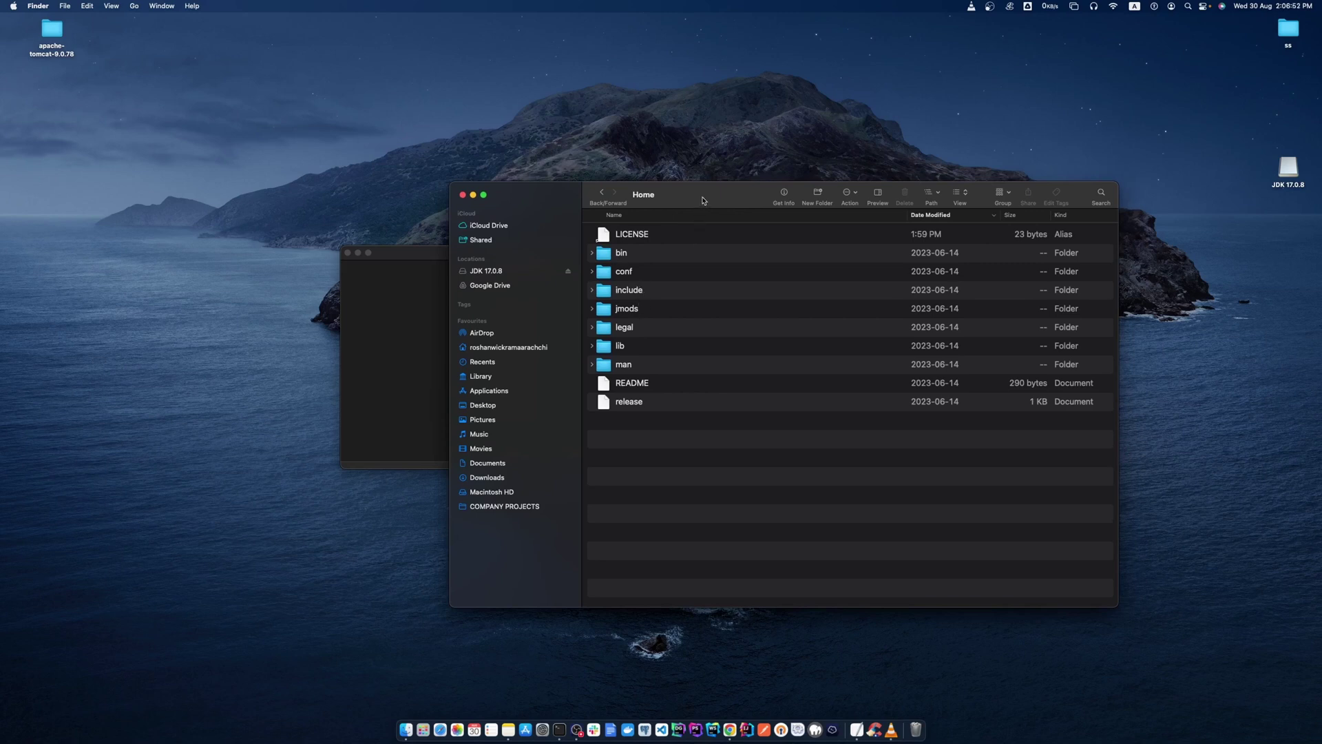
{"action": "left_click_drag", "start_coordinate": [702, 200], "coordinate": [688, 209]}
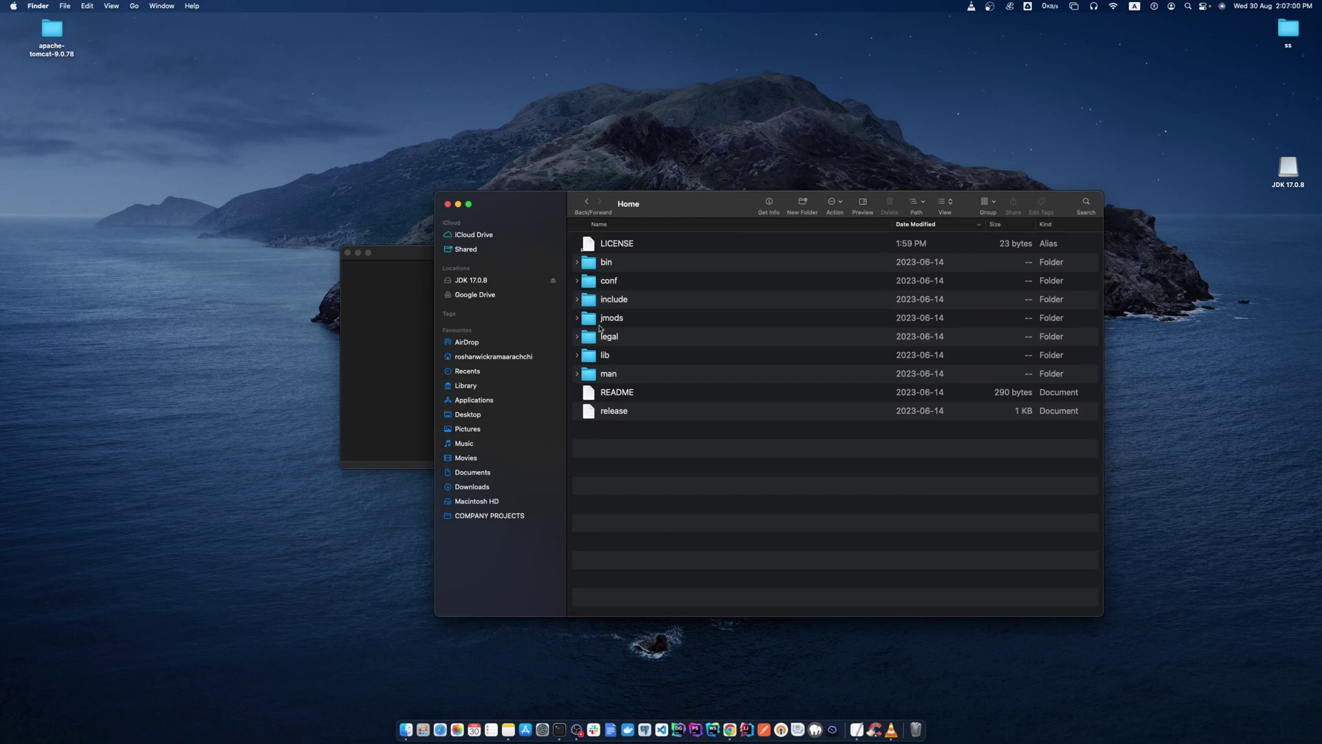
Open the info for the bin folder and copy its Where location as a pathname.
{"action": "right_click", "coordinate": [590, 266]}
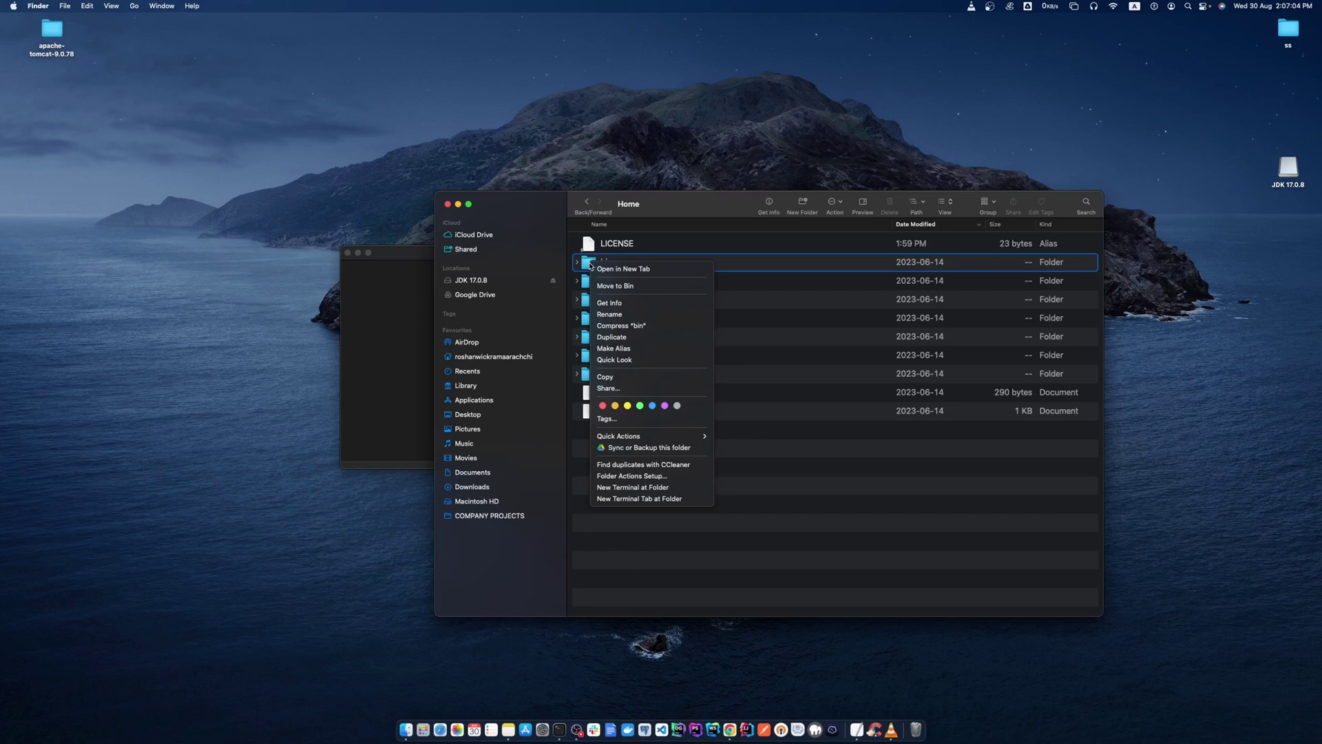
{"action": "left_click", "coordinate": [610, 304]}
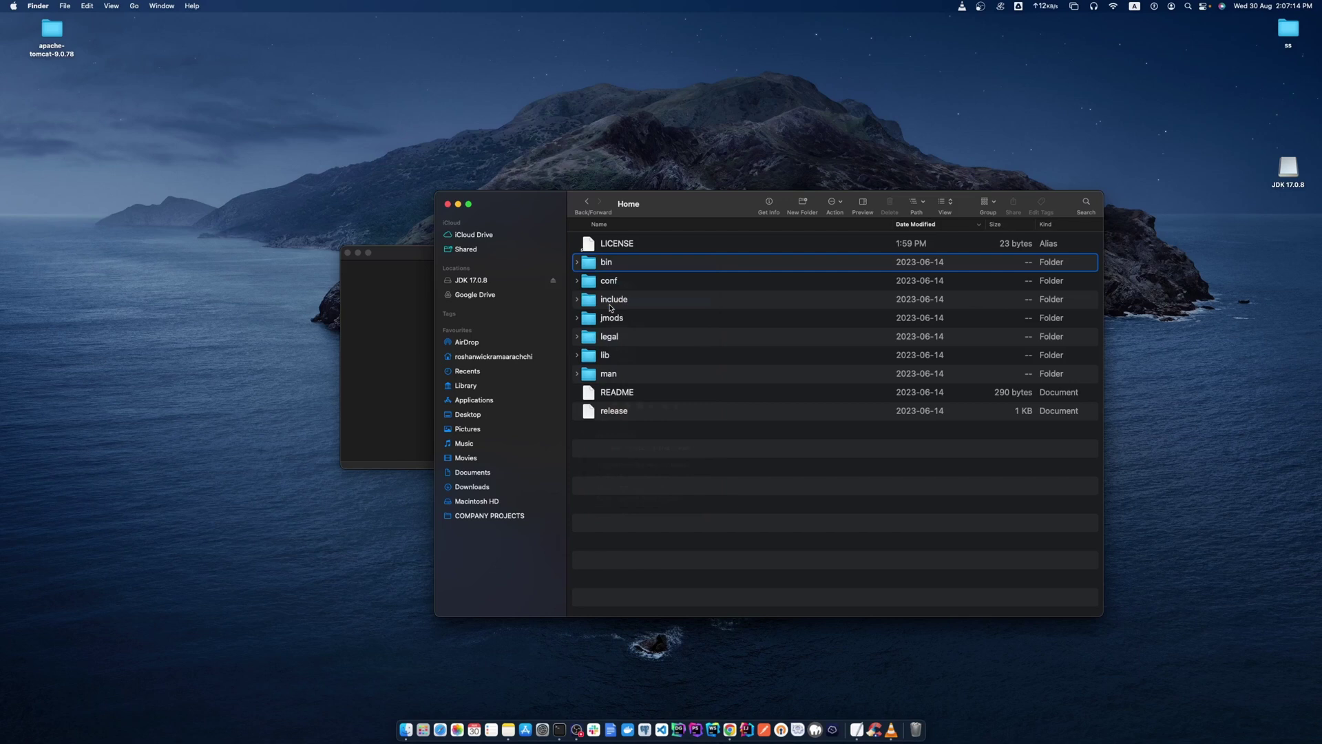
{"action": "left_click_drag", "start_coordinate": [100, 30], "coordinate": [292, 109]}
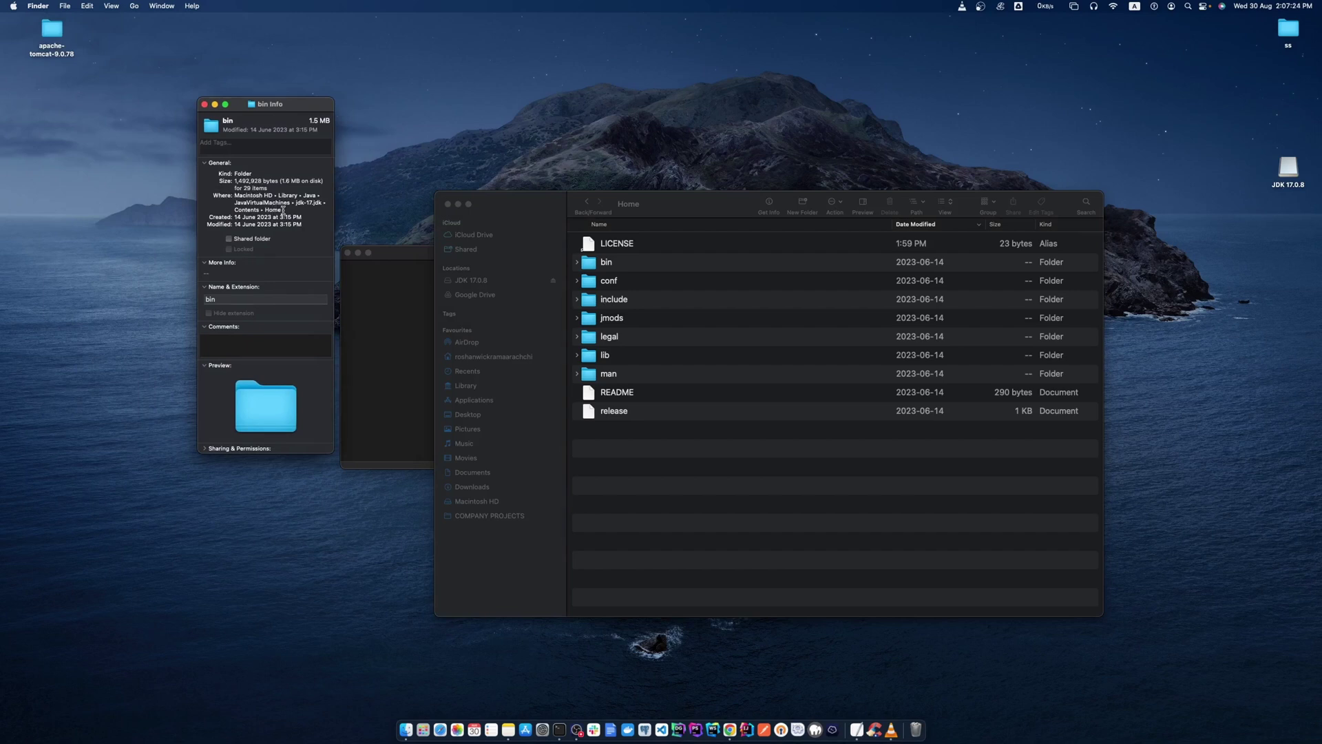
{"action": "left_click_drag", "start_coordinate": [282, 210], "coordinate": [232, 196]}
{"action": "right_click", "coordinate": [255, 199]}
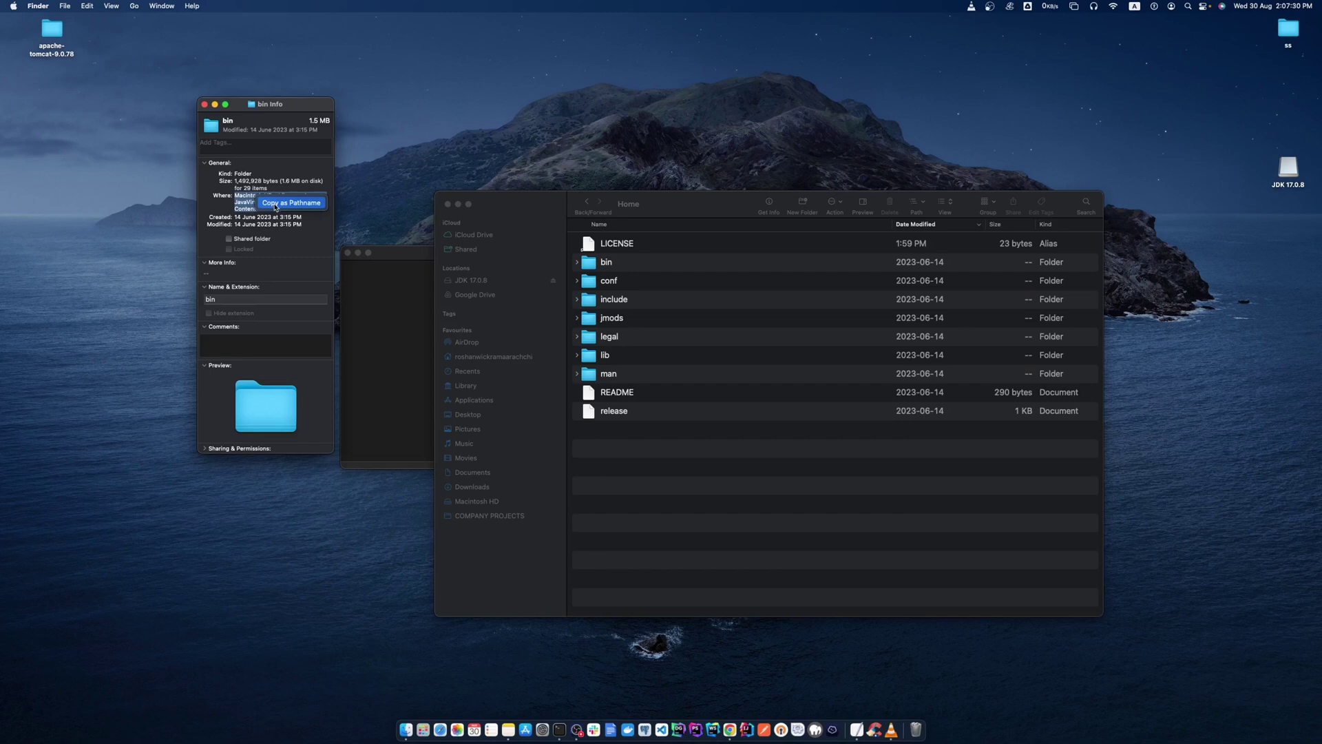
{"action": "left_click", "coordinate": [274, 205]}
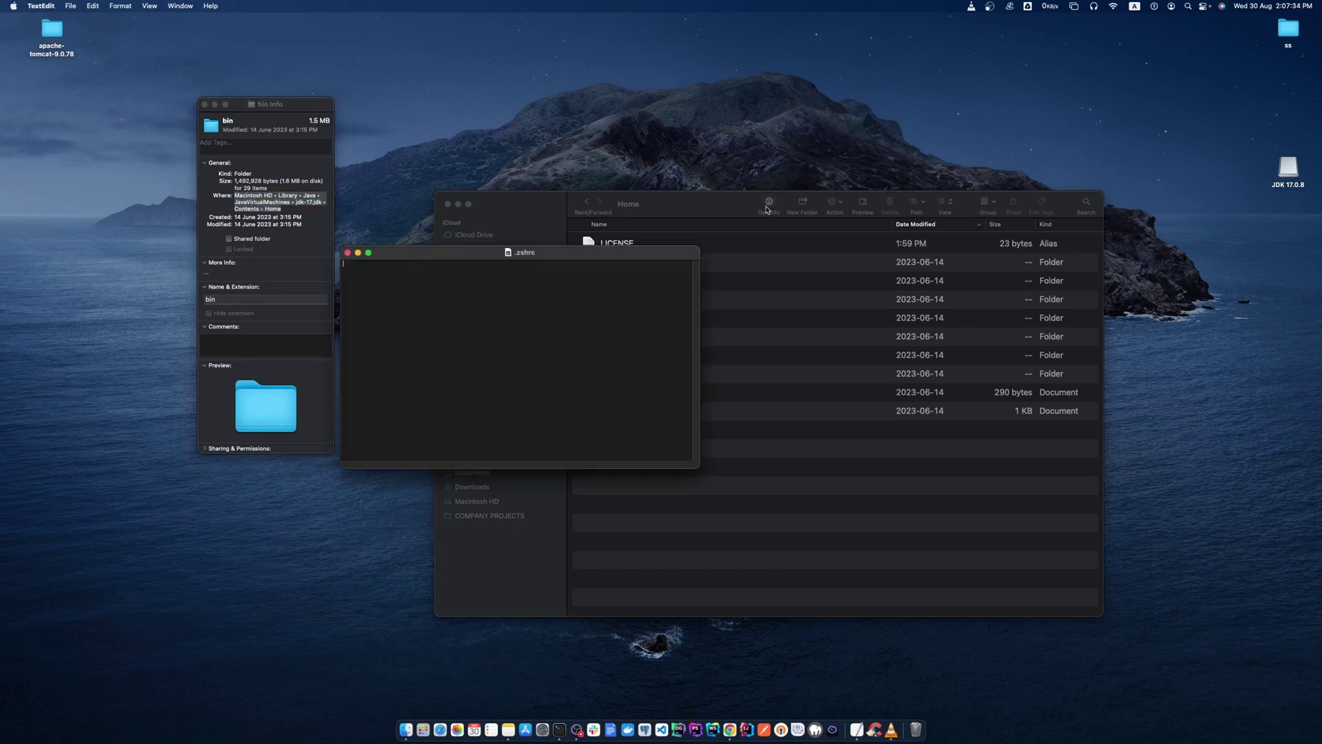
Minimize the Home folder and bin Info windows, and reposition the .zshrc window for editing.
{"action": "left_click", "coordinate": [448, 204]}
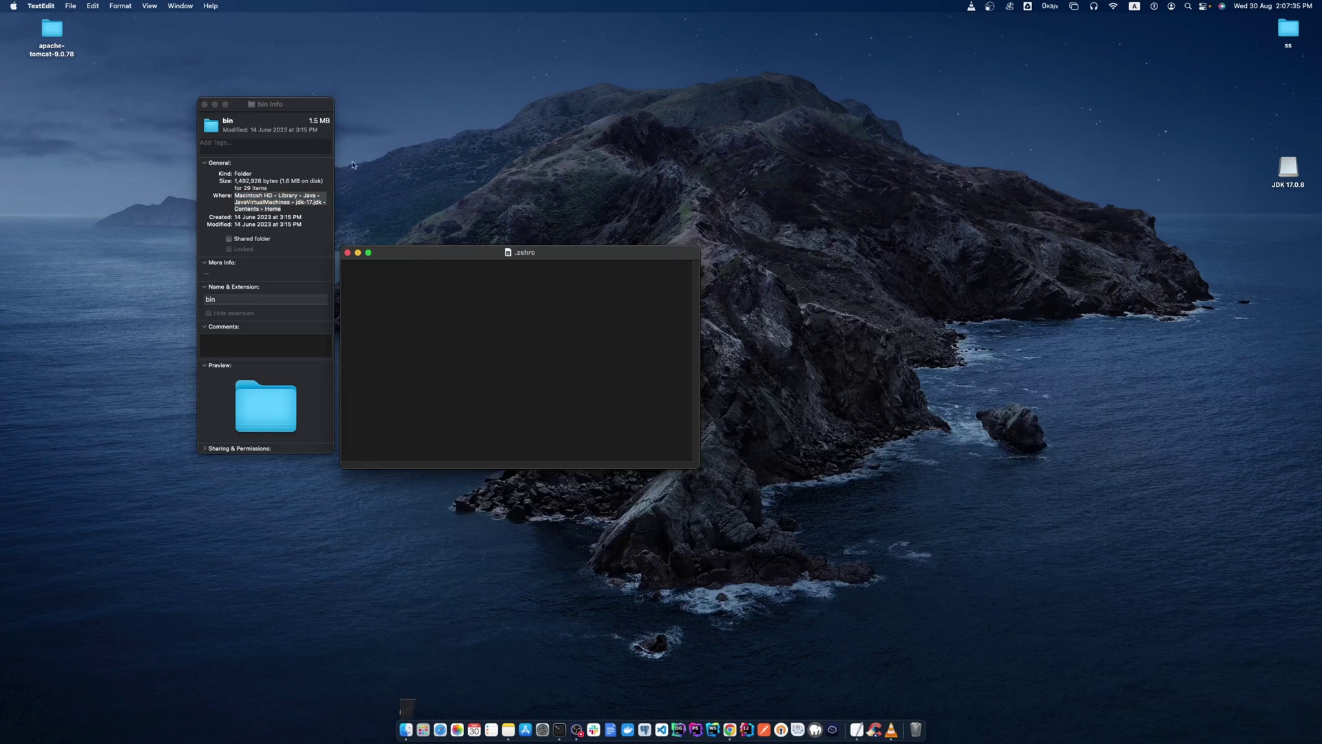
{"action": "left_click", "coordinate": [215, 104]}
{"action": "left_click_drag", "start_coordinate": [456, 257], "coordinate": [481, 214]}
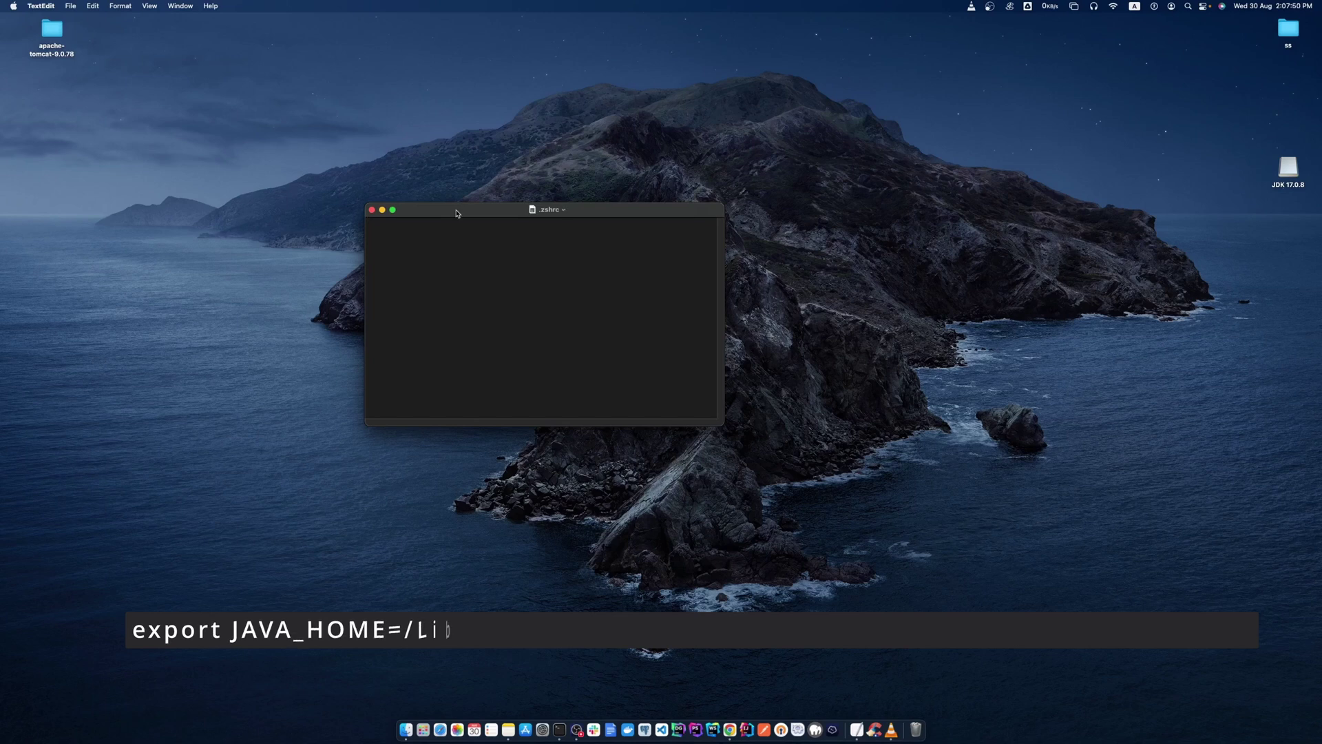
Enter export JAVA_HOME=/Library/Java/JavaVirtualMachines/jdk-17.jdk/Contents/Home as the first line of .zshrc, using the copied pathname.
{"action": "type", "text": "export"}
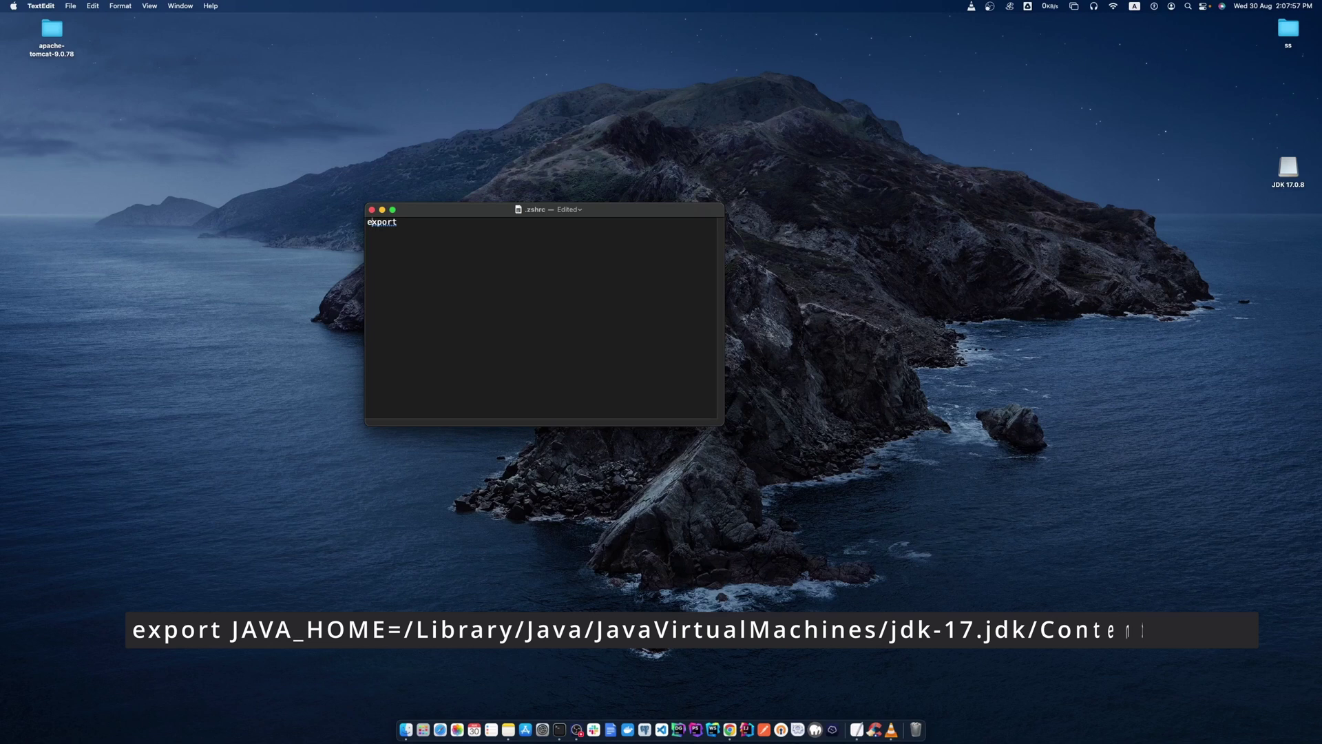
{"action": "type", "text": "JAVA_HOM"}
{"action": "type", "text": "E="}
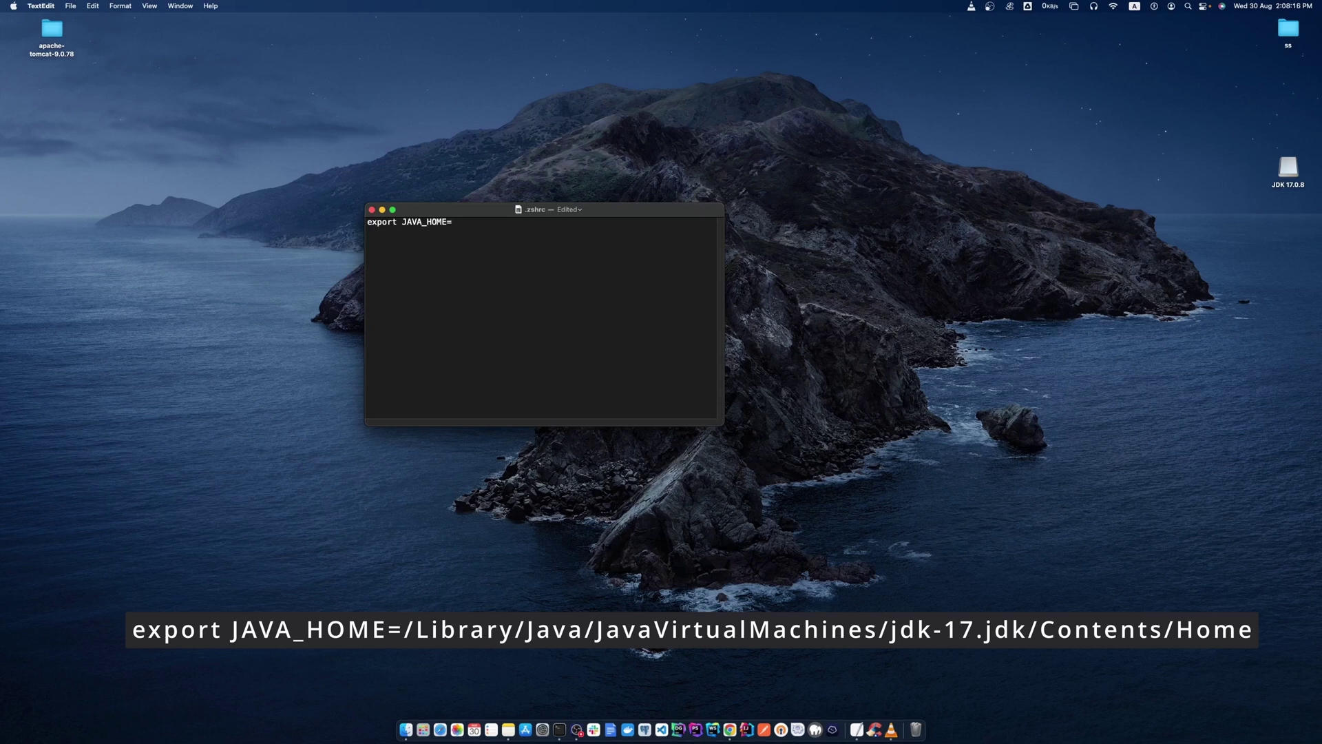
{"action": "right_click", "coordinate": [469, 238]}
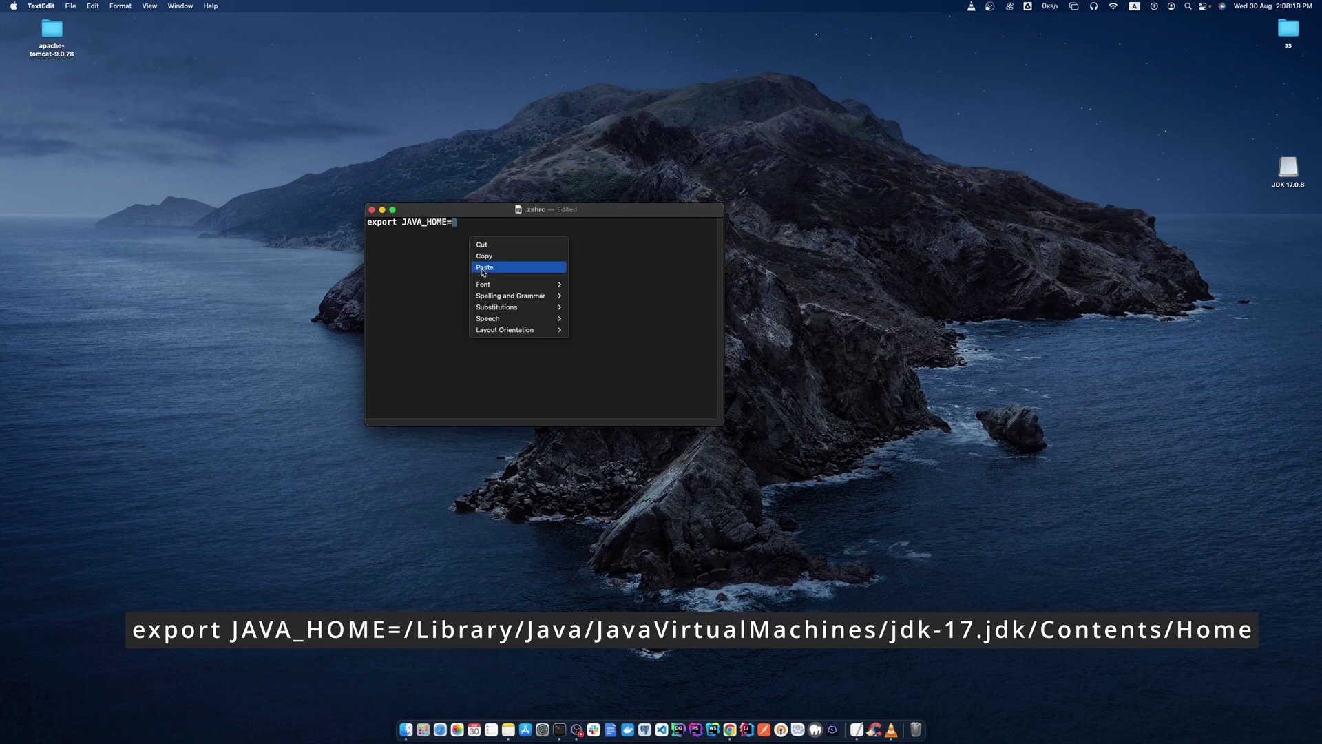
{"action": "left_click", "coordinate": [483, 268]}
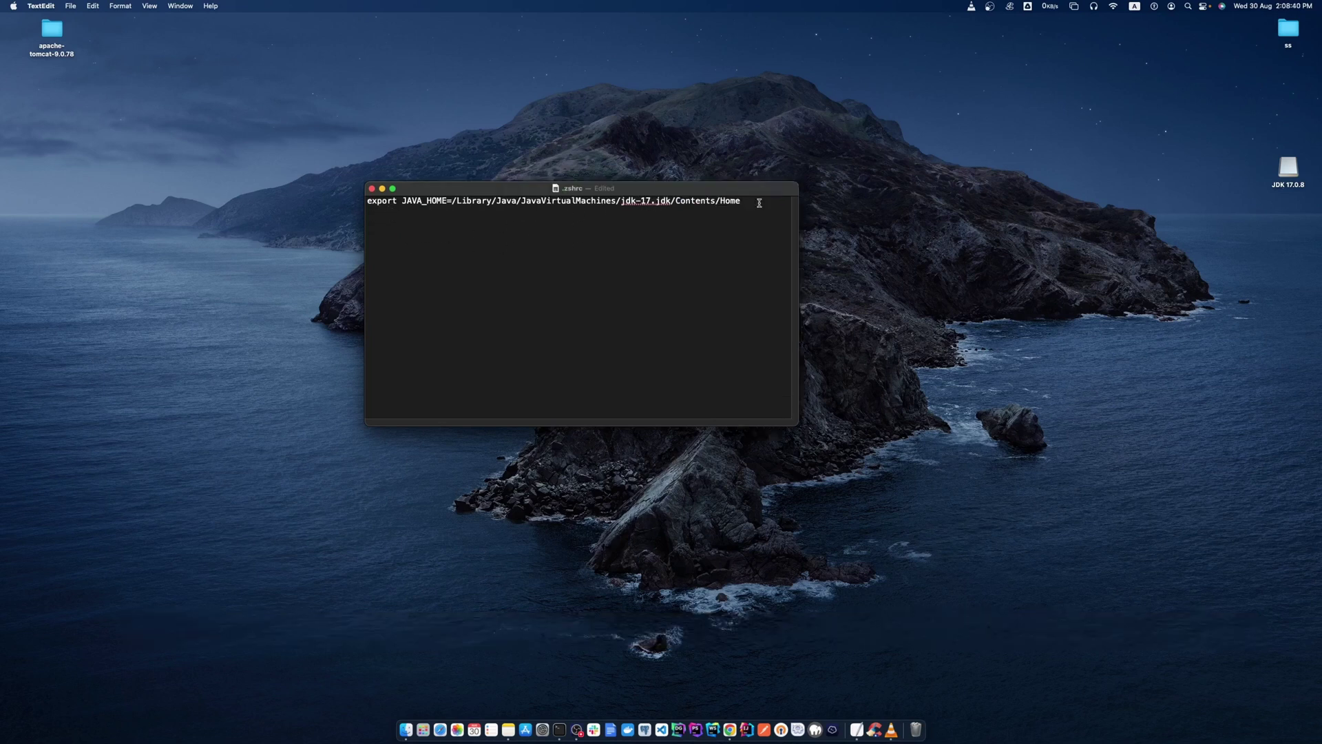
Add export PATH=$JAVA_HOME/bin:$PATH as the second line of .zshrc and save the file.
{"action": "type", "text": "export"}
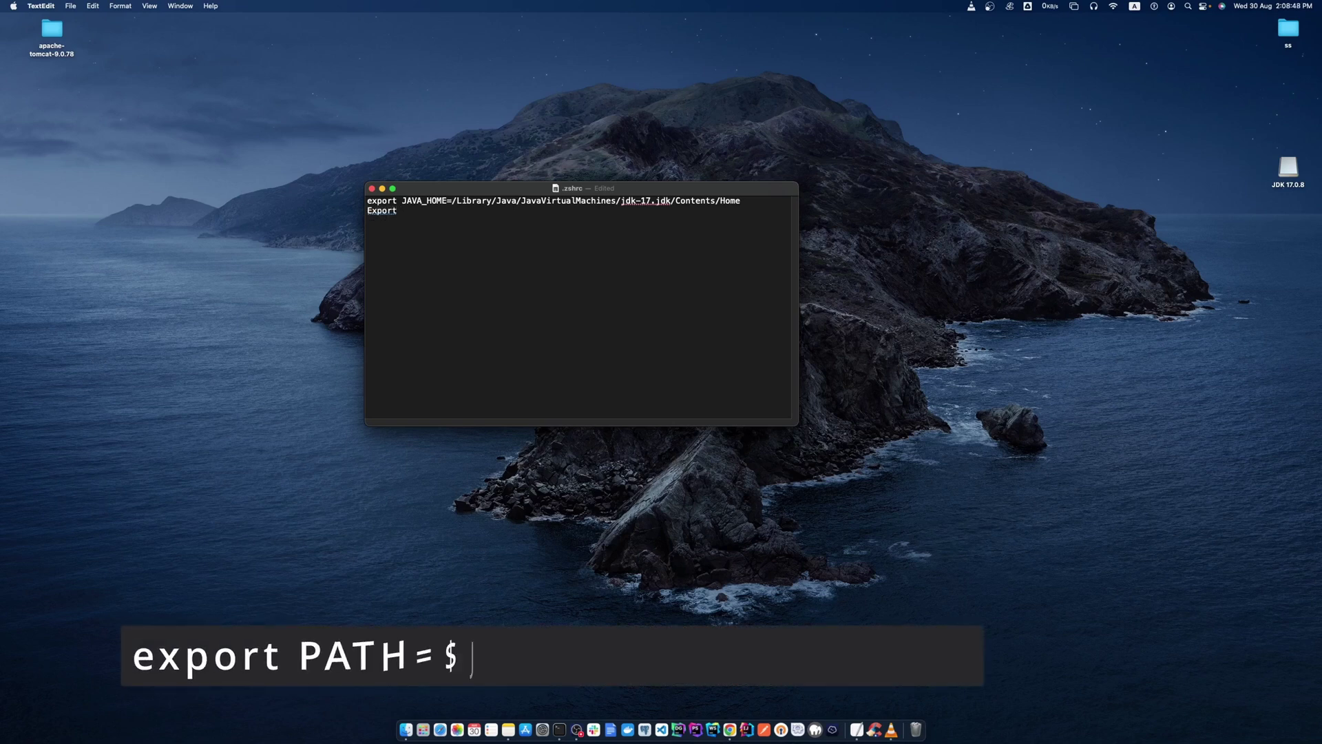
{"action": "type", "text": " PATH=$"}
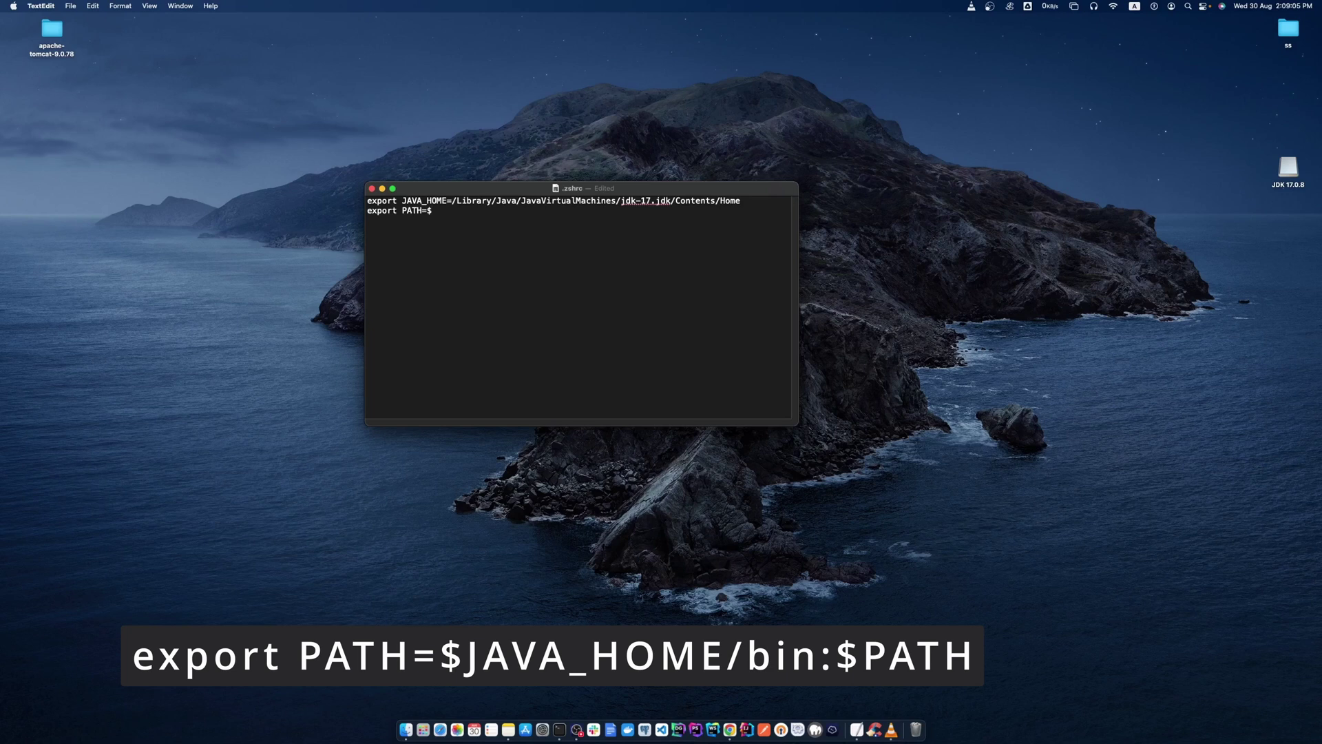
{"action": "type", "text": "JAVA_HOME/bin:$PATH"}
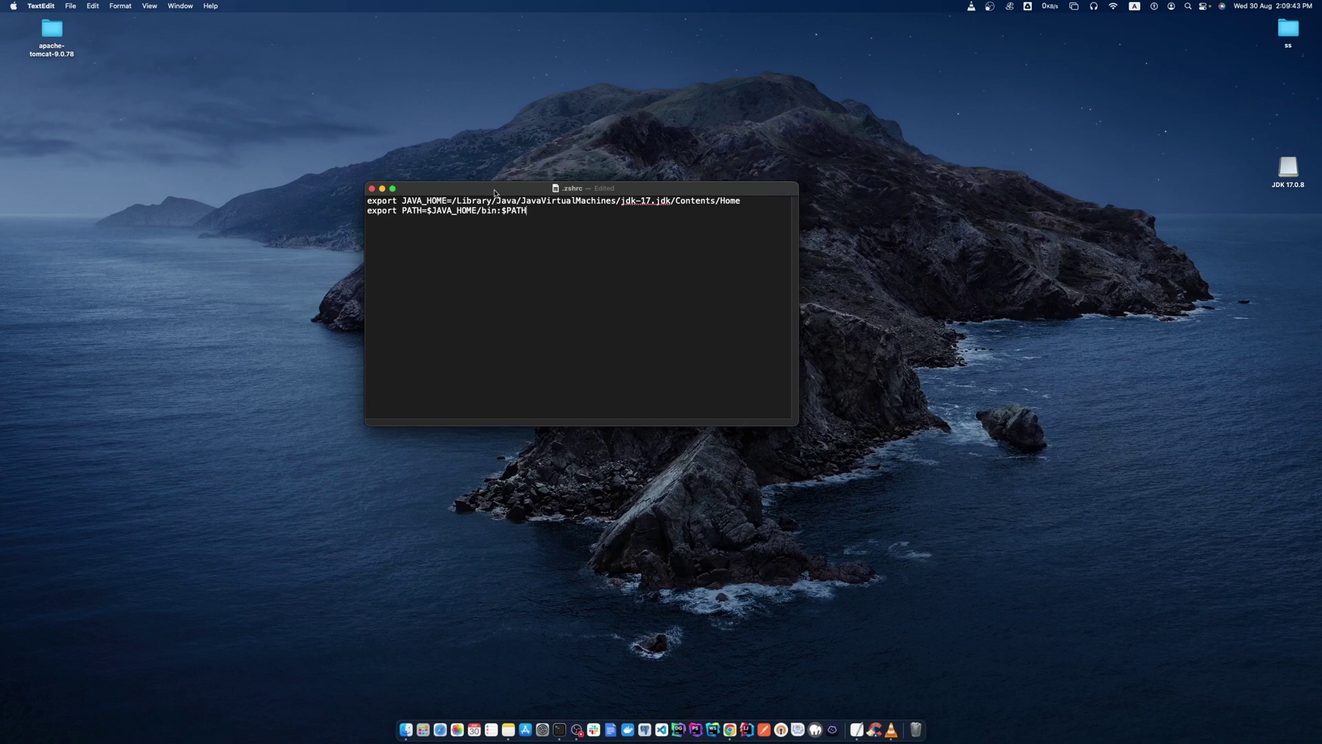
{"action": "left_click_drag", "start_coordinate": [495, 189], "coordinate": [541, 190]}
{"action": "key", "text": "super+s"}
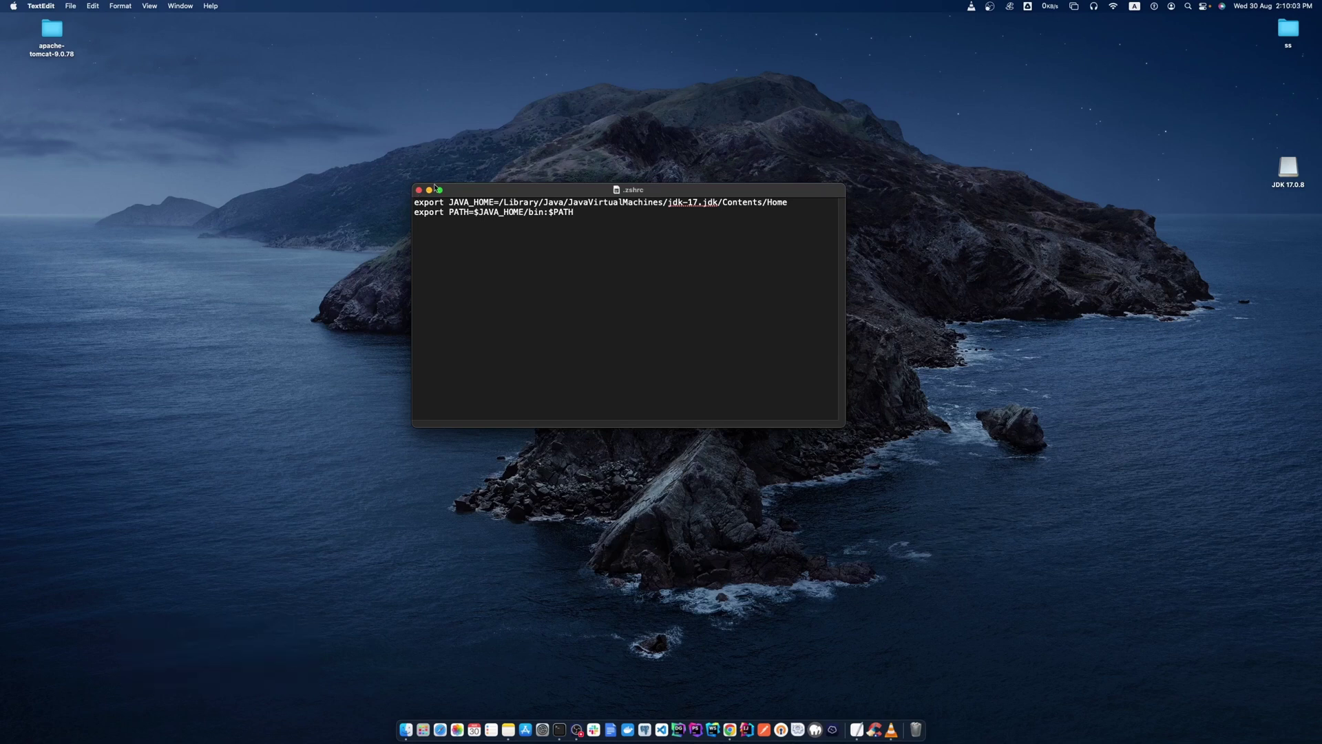
Minimize the .zshrc window and run java -version in a new Terminal window to check the Java installation.
{"action": "left_click", "coordinate": [429, 190]}
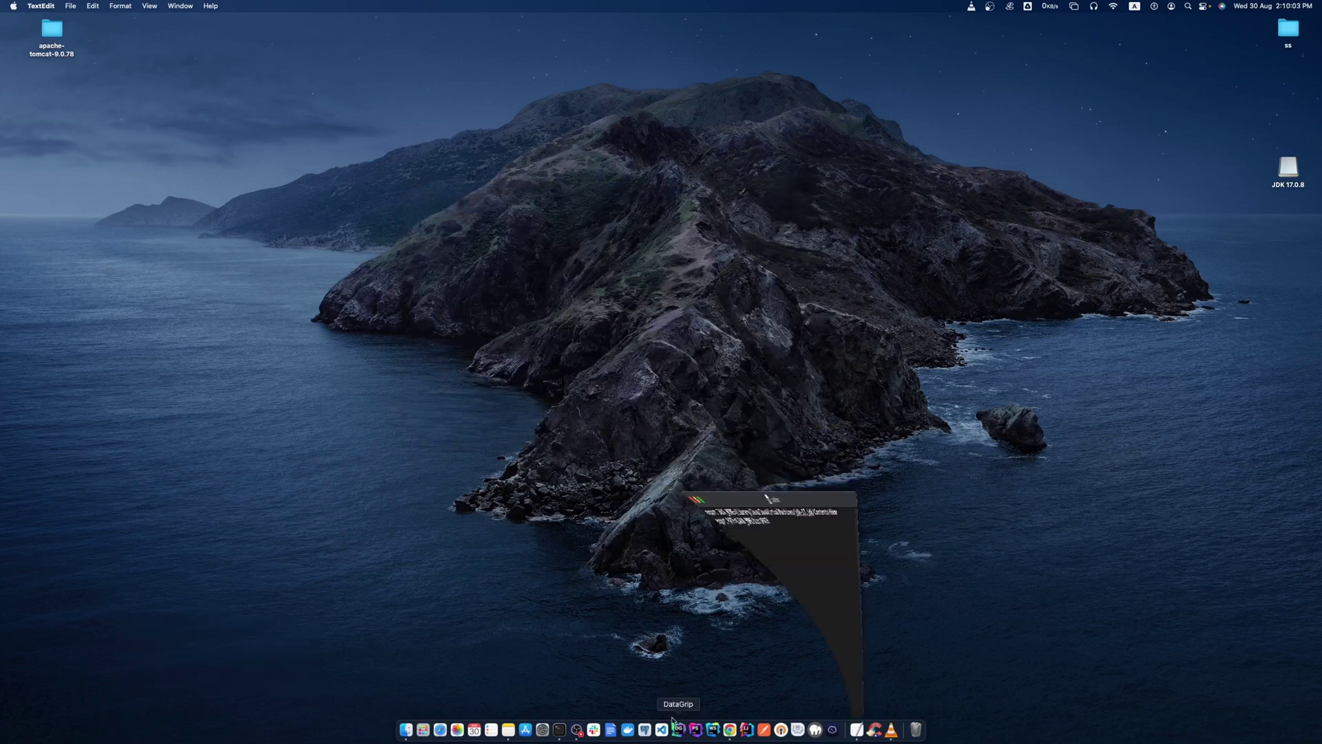
{"action": "right_click", "coordinate": [560, 732]}
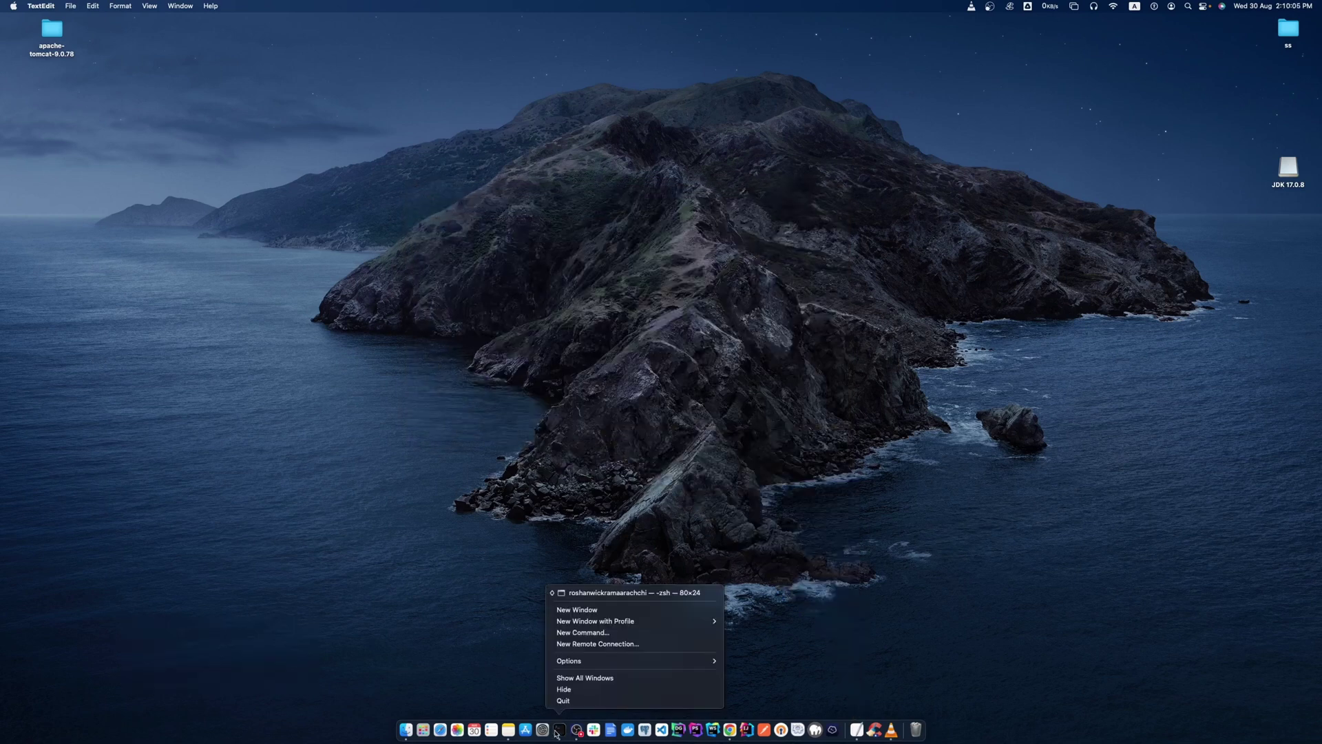
{"action": "left_click", "coordinate": [575, 611]}
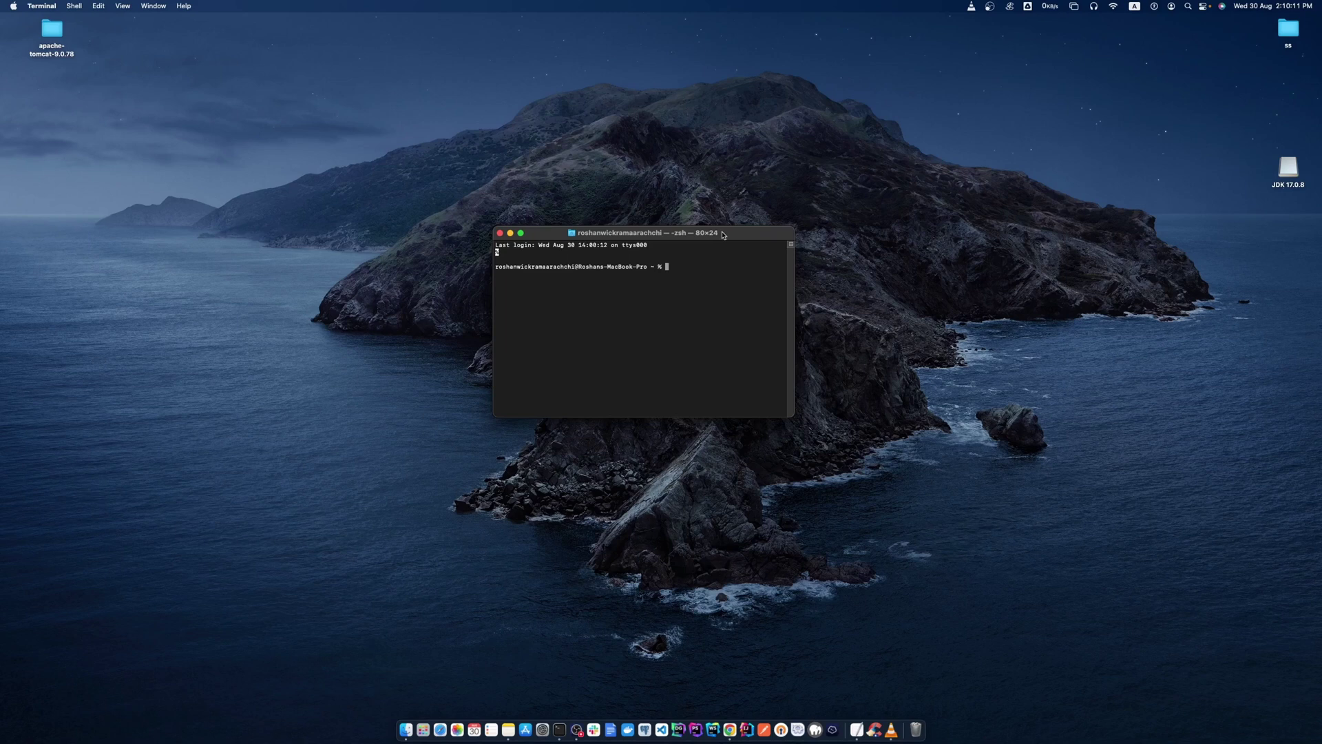
{"action": "left_click_drag", "start_coordinate": [721, 234], "coordinate": [696, 239]}
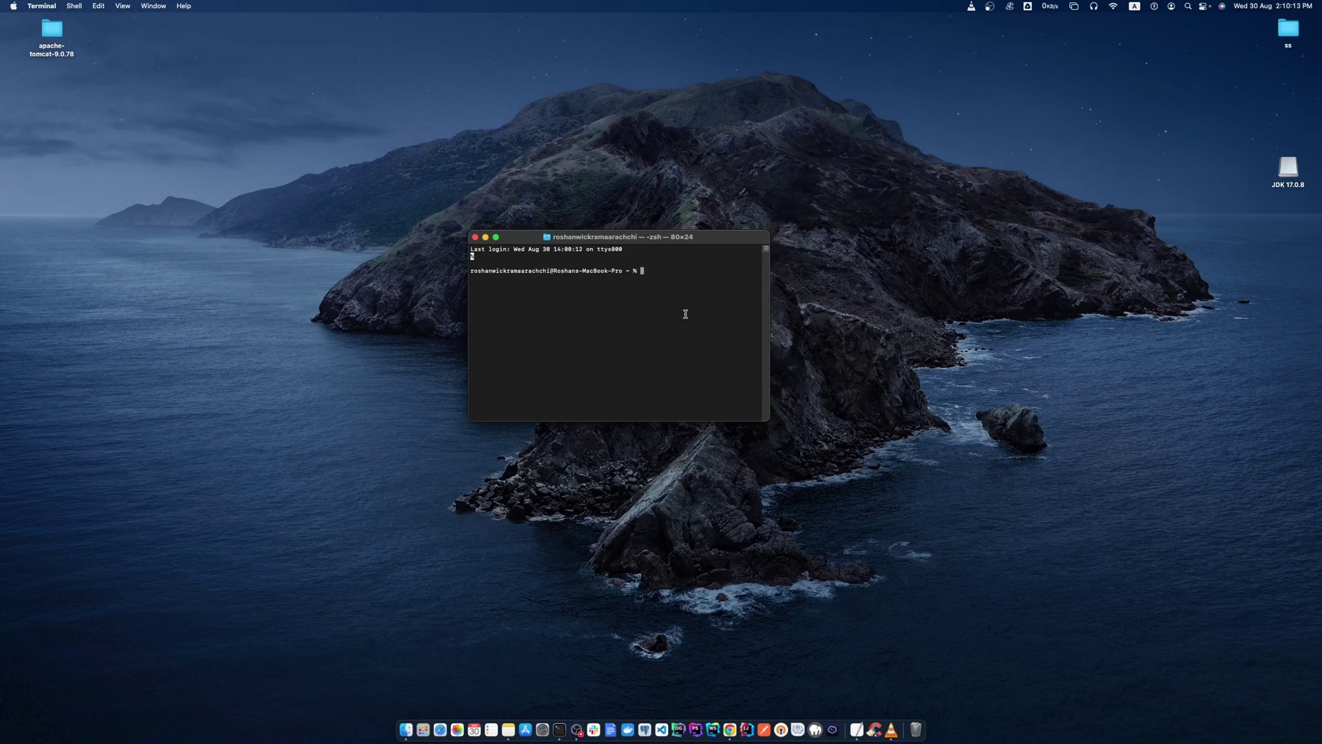
{"action": "type", "text": "java "}
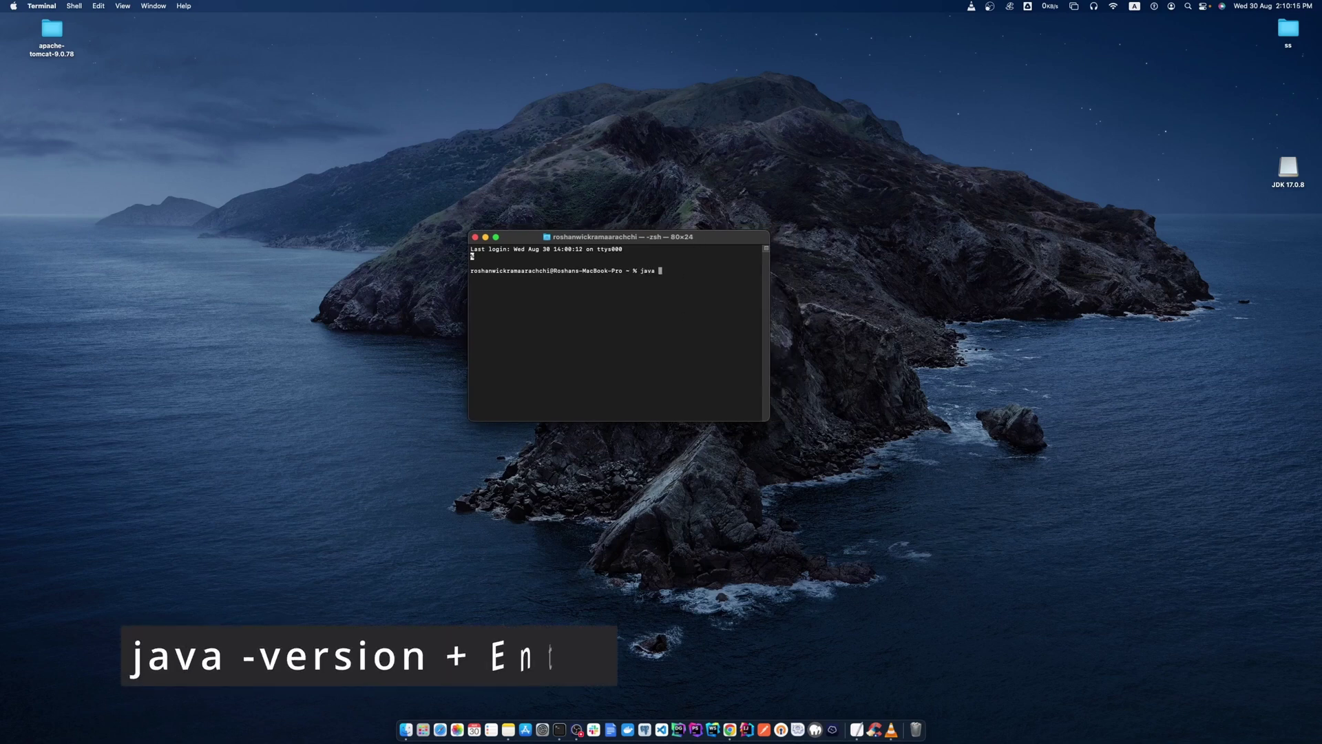
{"action": "type", "text": "-version"}
{"action": "key", "text": "Return"}
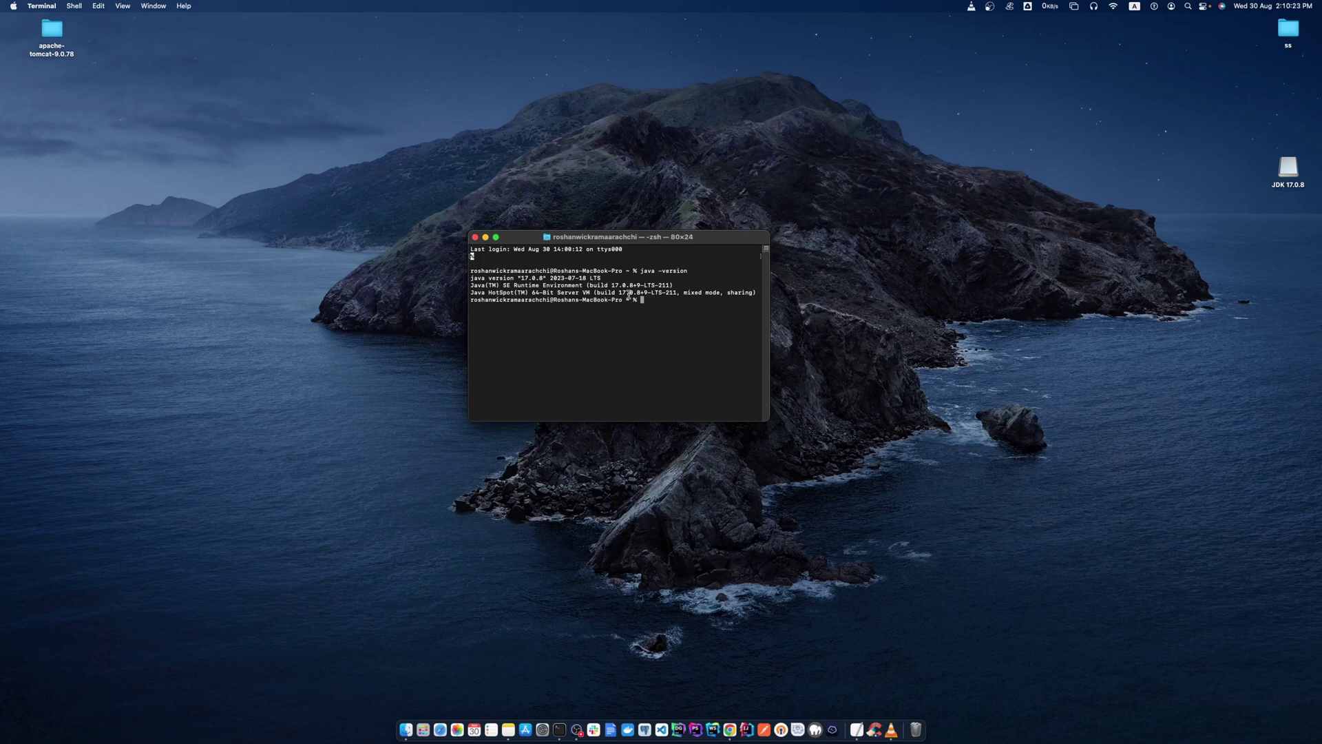
Enlarge the Terminal text by five increments to make the java -version output easier to read.
{"action": "key", "text": "super+equal"}
{"action": "key", "text": "super+equal"}
{"action": "key", "text": "super+equal"}
{"action": "key", "text": "super+equal"}
{"action": "key", "text": "super+equal"}
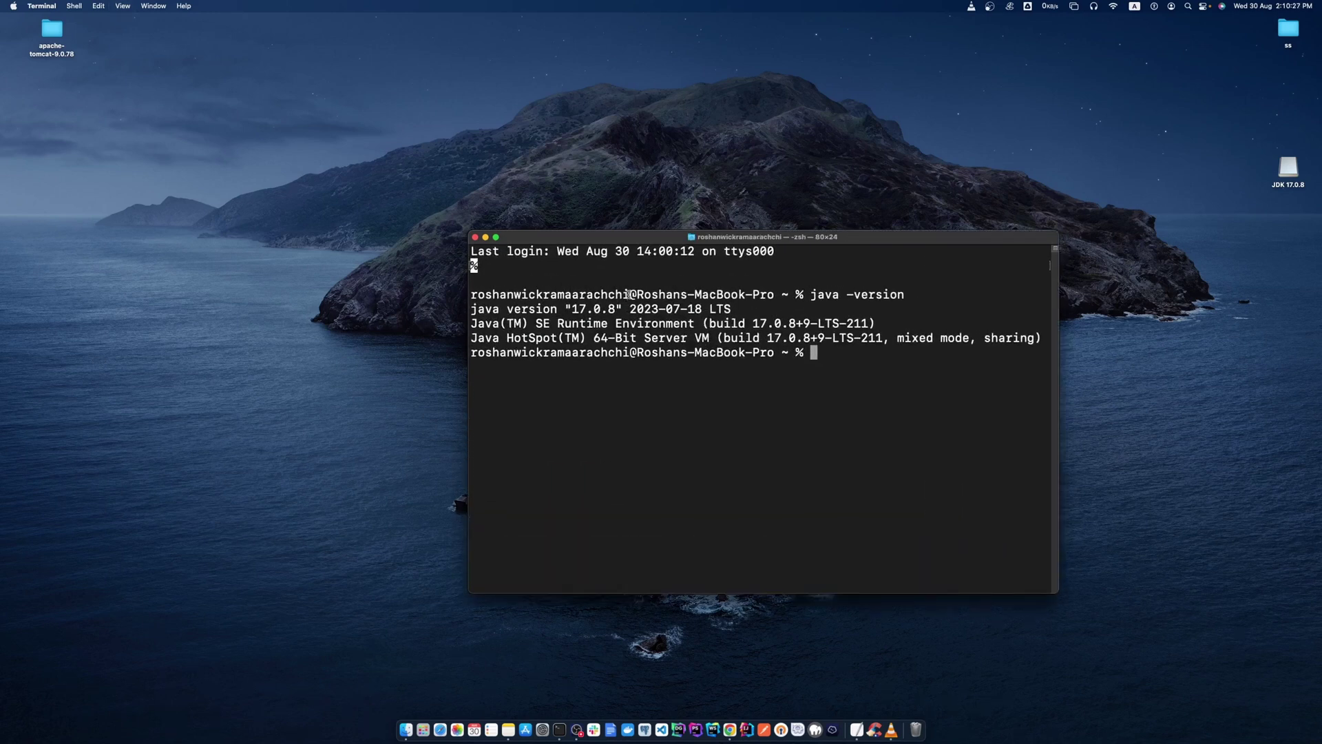
Run echo $JAVA_HOME in Terminal to check the variable and highlight the returned path.
{"action": "key", "text": "super+equal"}
{"action": "key", "text": "super+equal"}
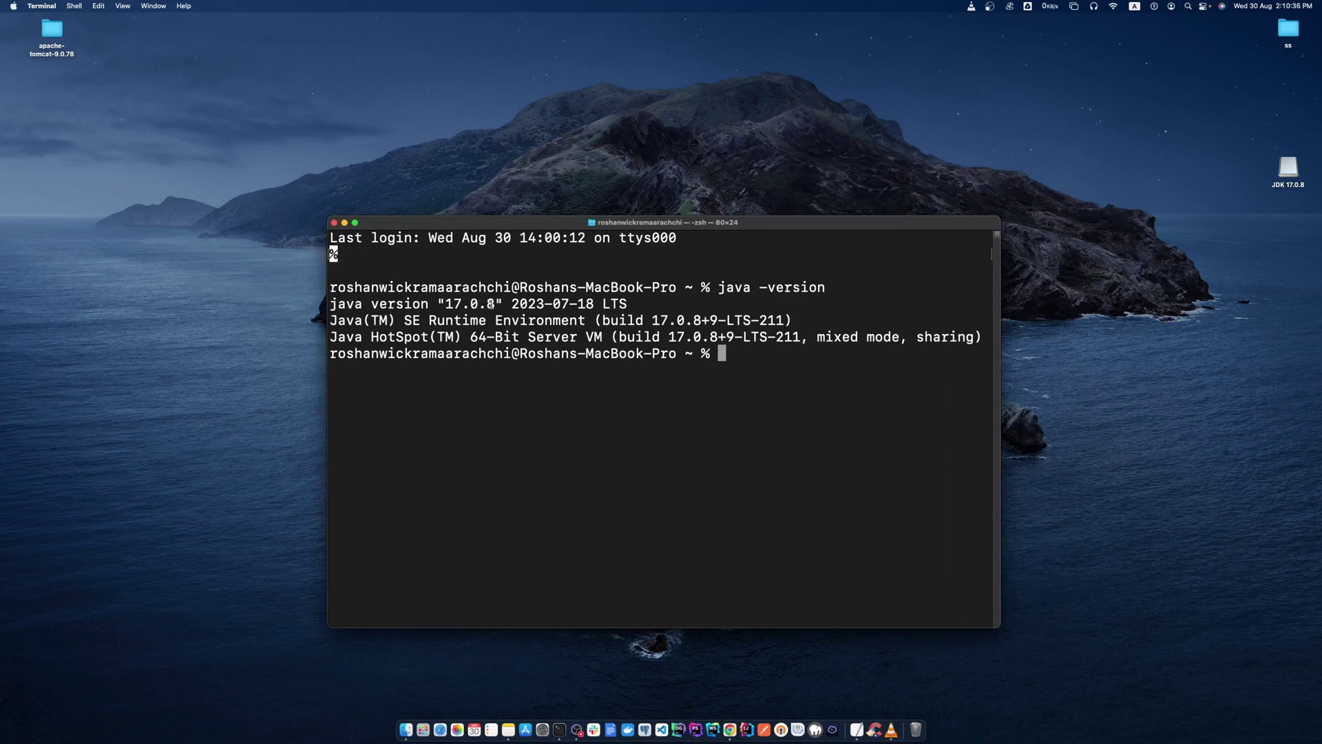
{"action": "left_click_drag", "start_coordinate": [754, 227], "coordinate": [751, 219]}
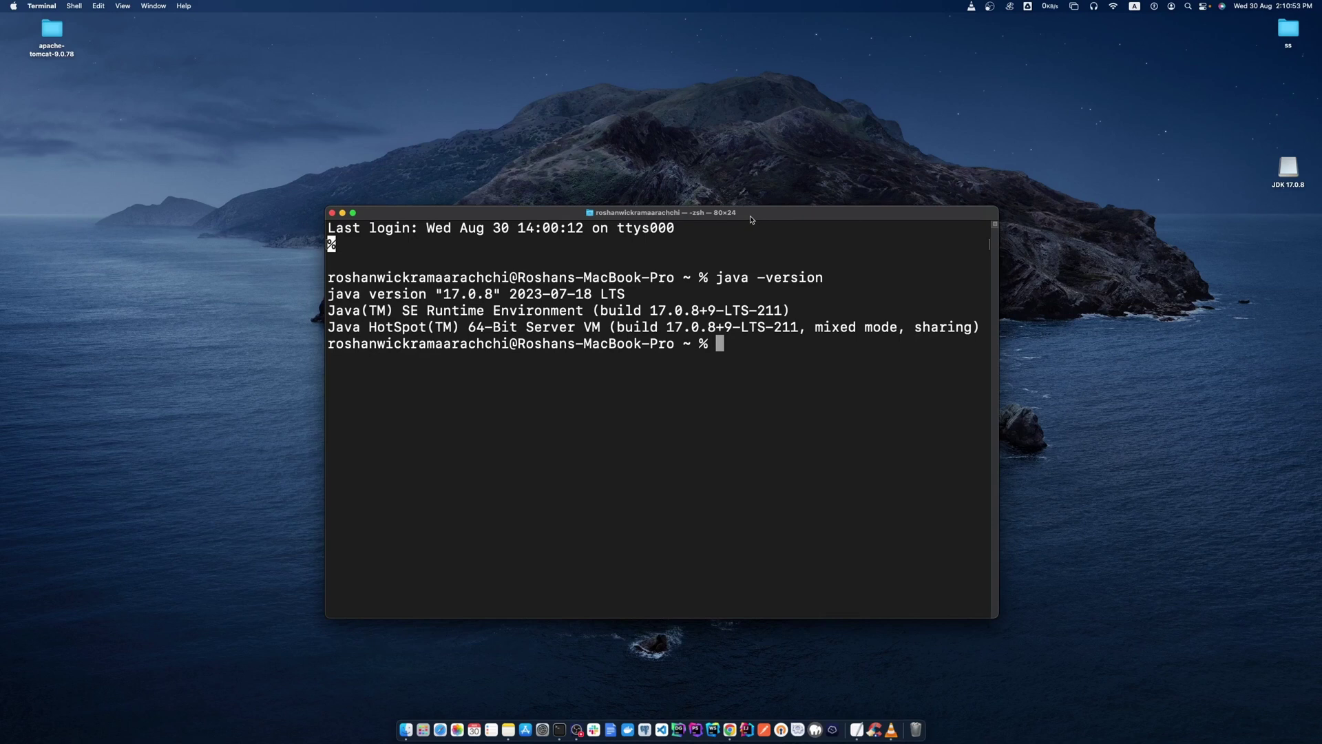
{"action": "type", "text": "echo $JAVA_"}
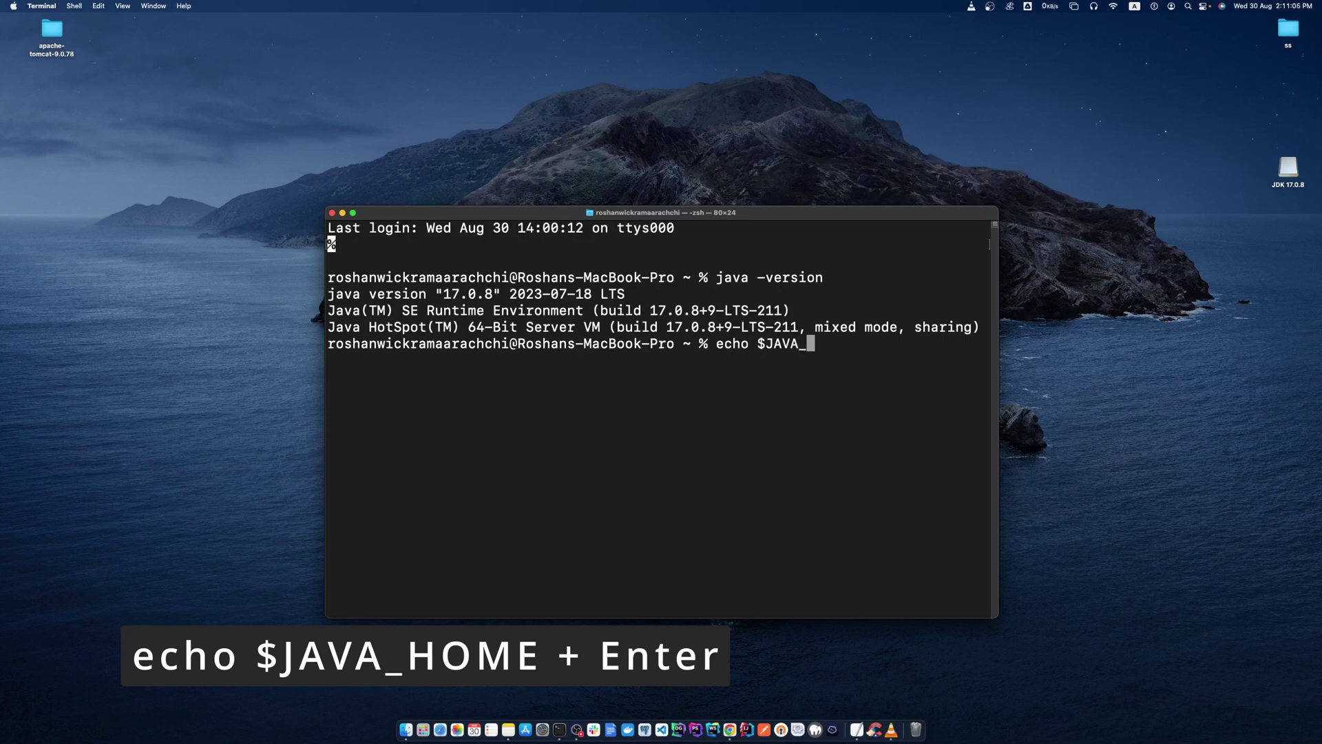
{"action": "type", "text": "HOME"}
{"action": "key", "text": "Return"}
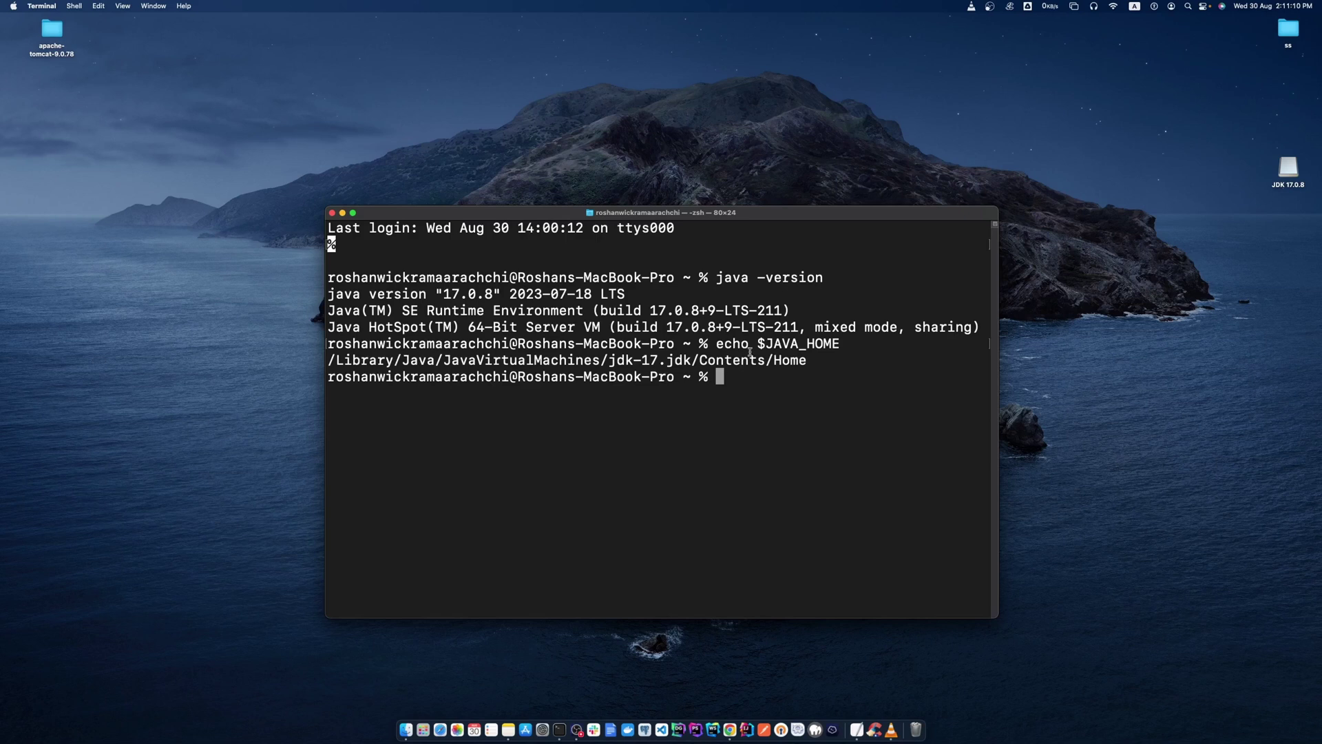
{"action": "left_click_drag", "start_coordinate": [808, 362], "coordinate": [328, 361]}
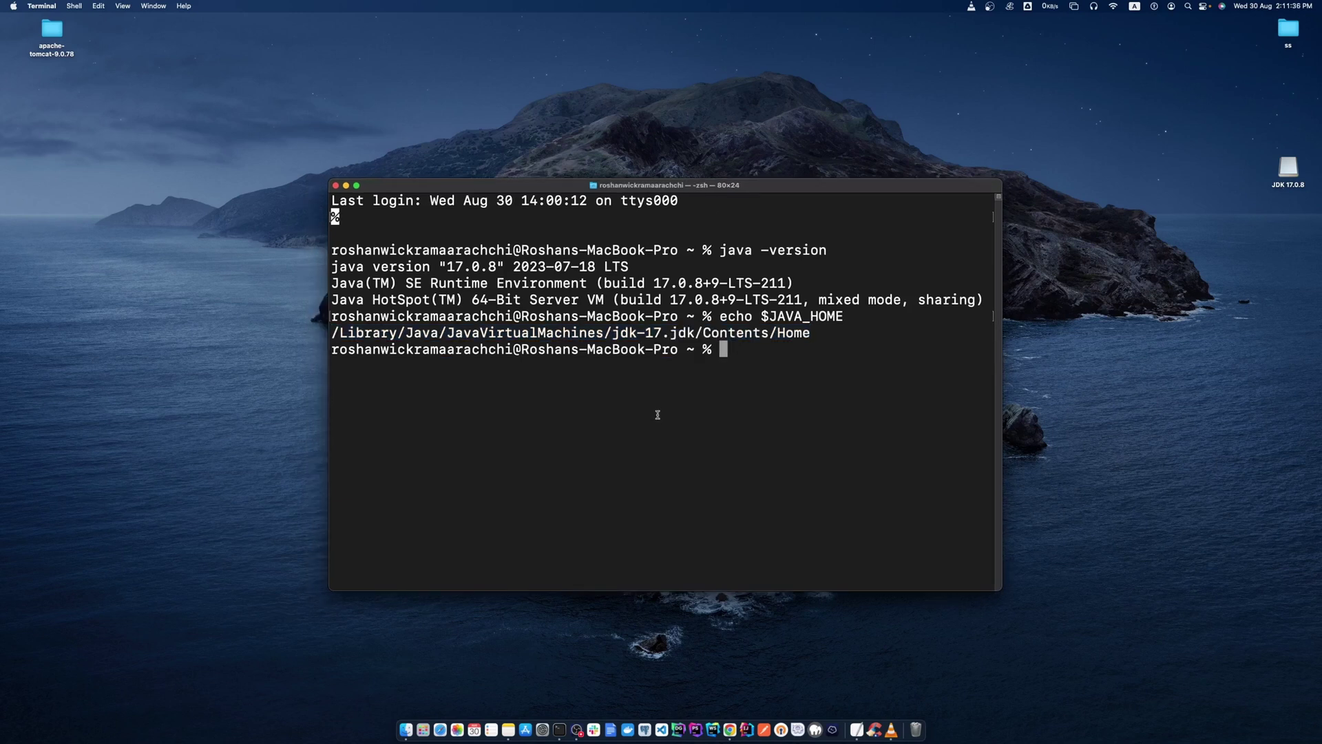
Switch to Chrome, search for "apachi maven doenload" in a new tab and open the Download Apache Maven result from maven.apache.org.
{"action": "left_click", "coordinate": [729, 730]}
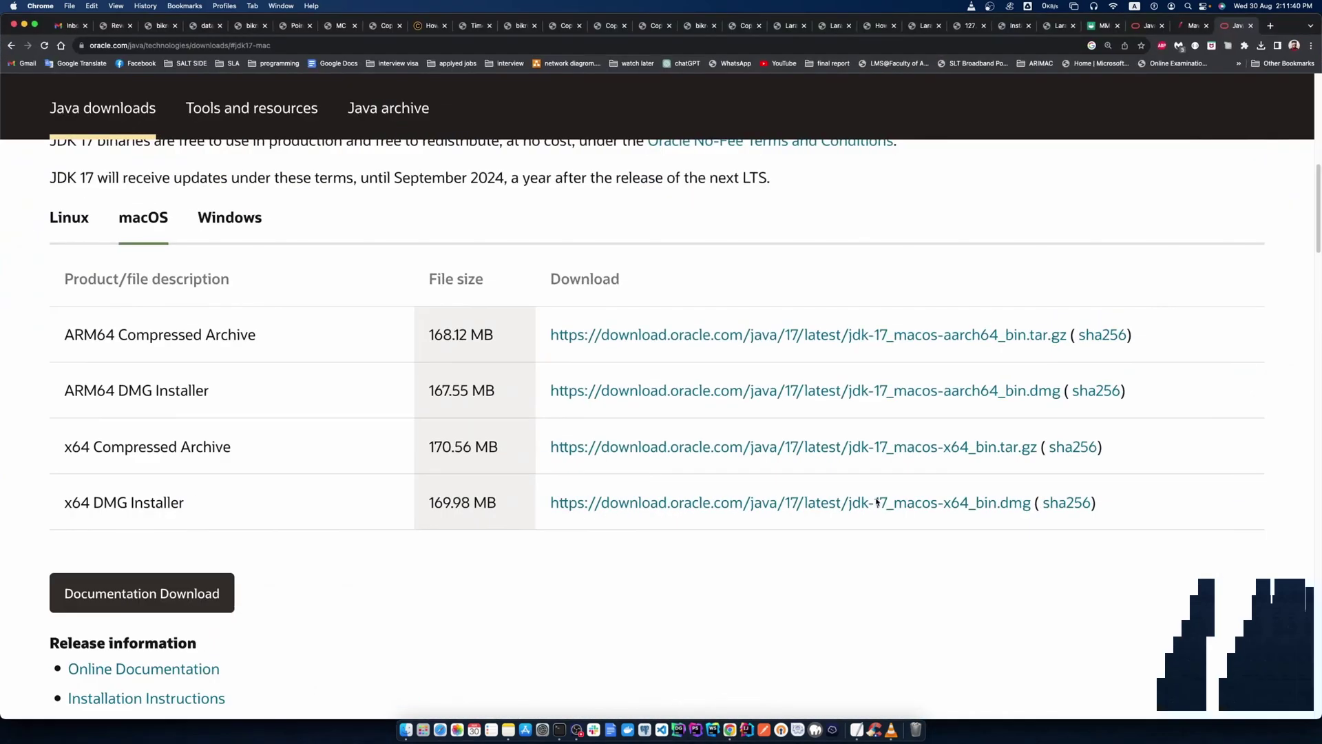
{"action": "key", "text": "super+t"}
{"action": "left_click", "coordinate": [678, 47]}
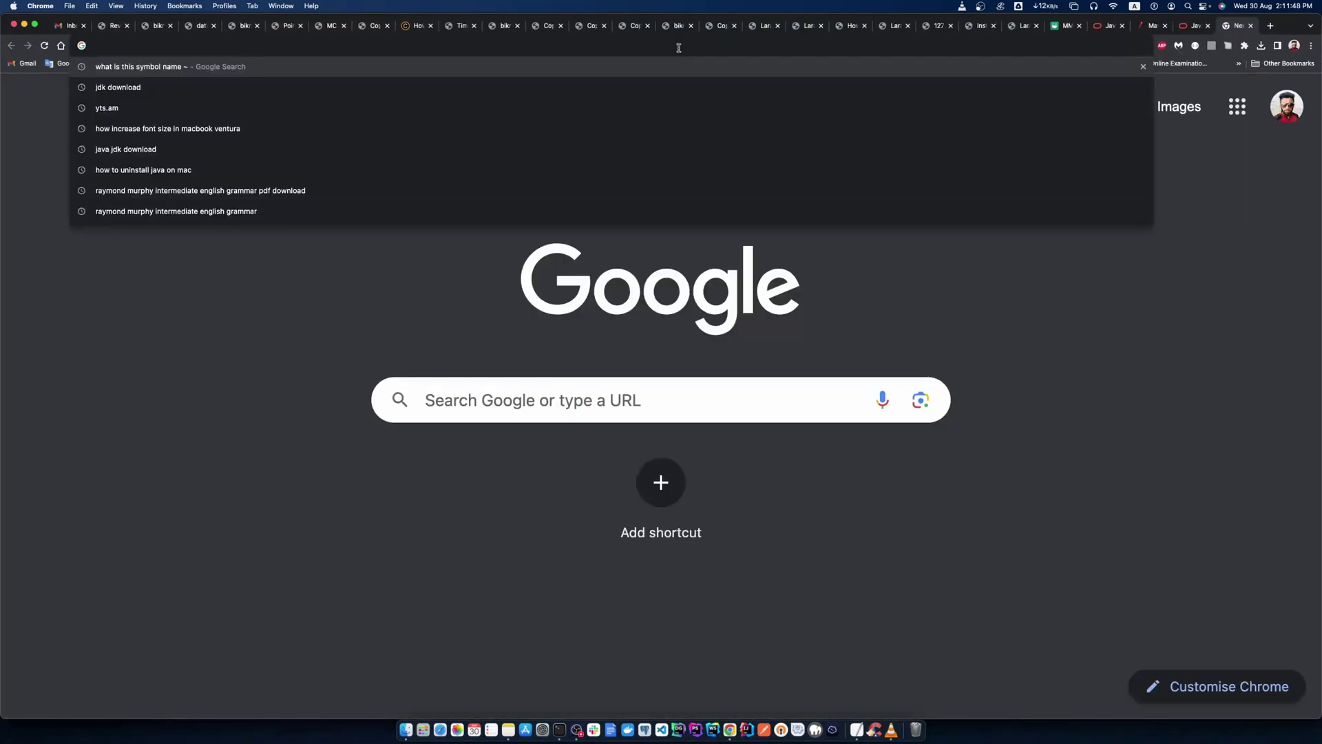
{"action": "type", "text": "apa"}
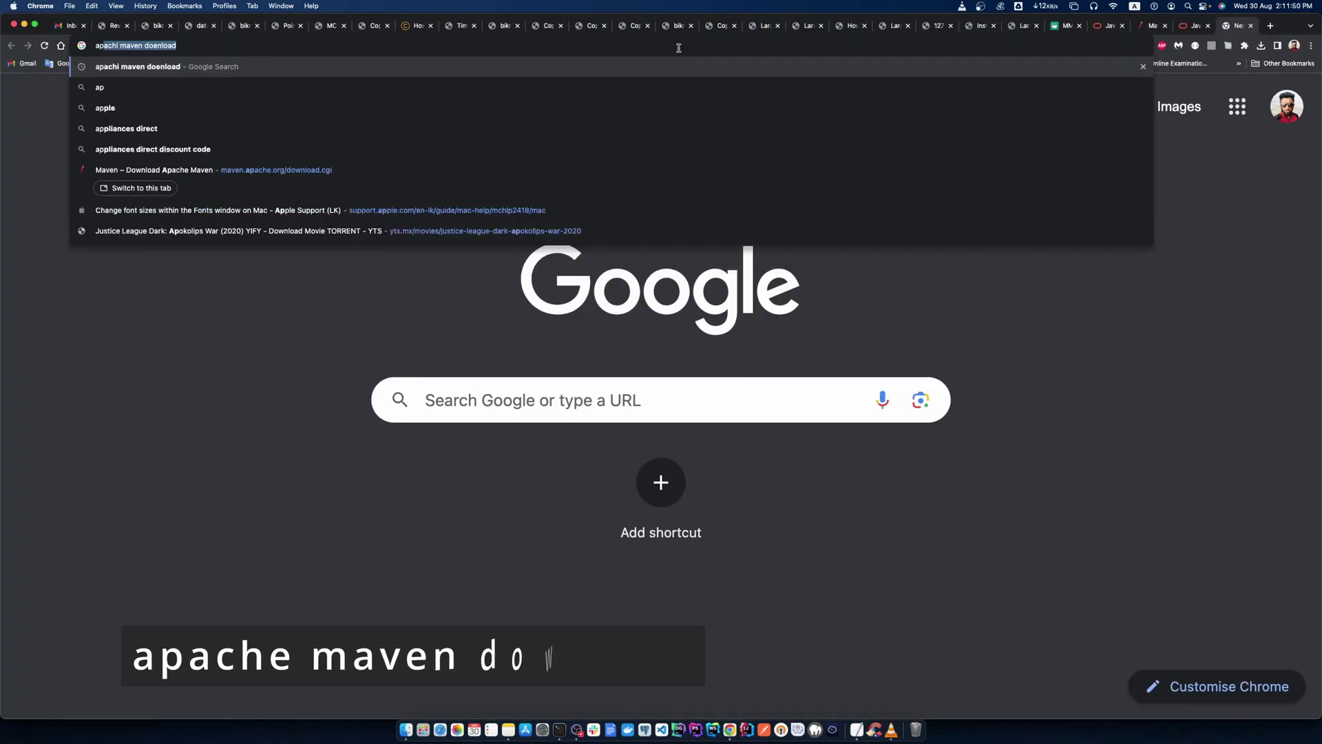
{"action": "type", "text": "chi"}
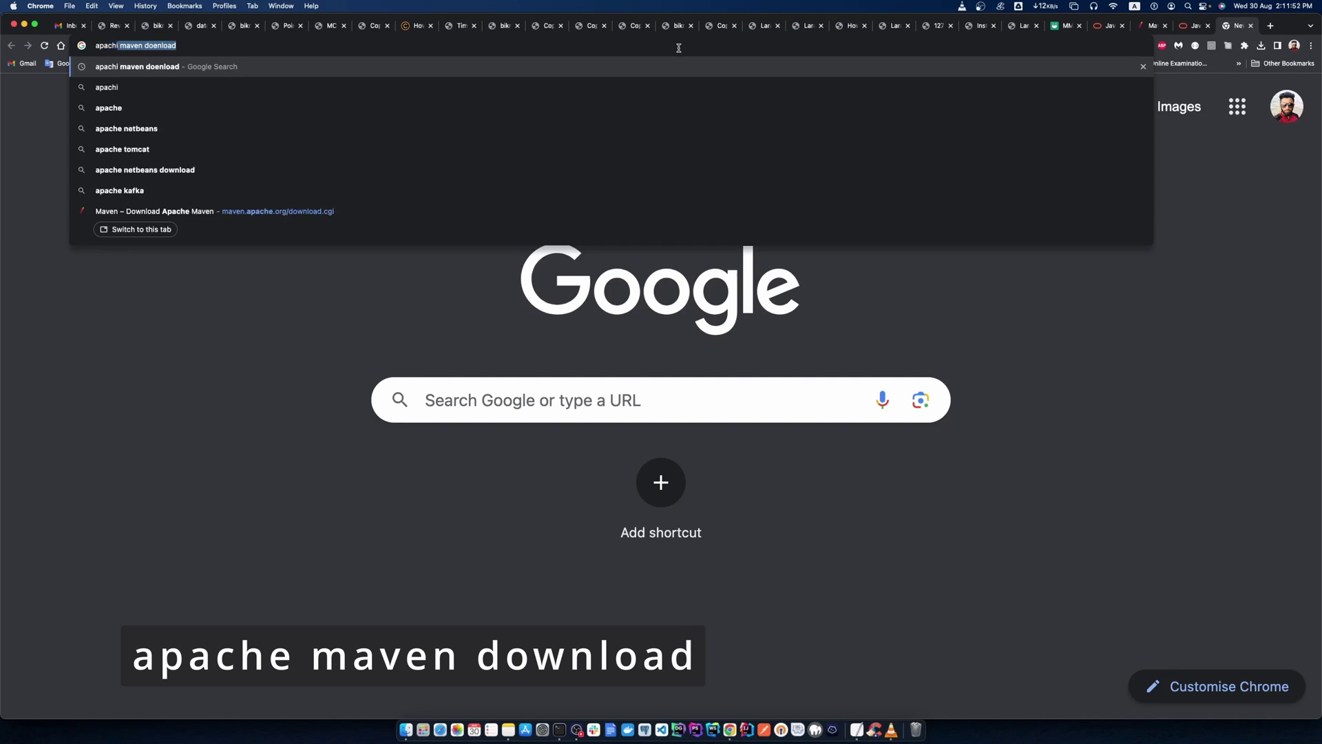
{"action": "key", "text": "Right"}
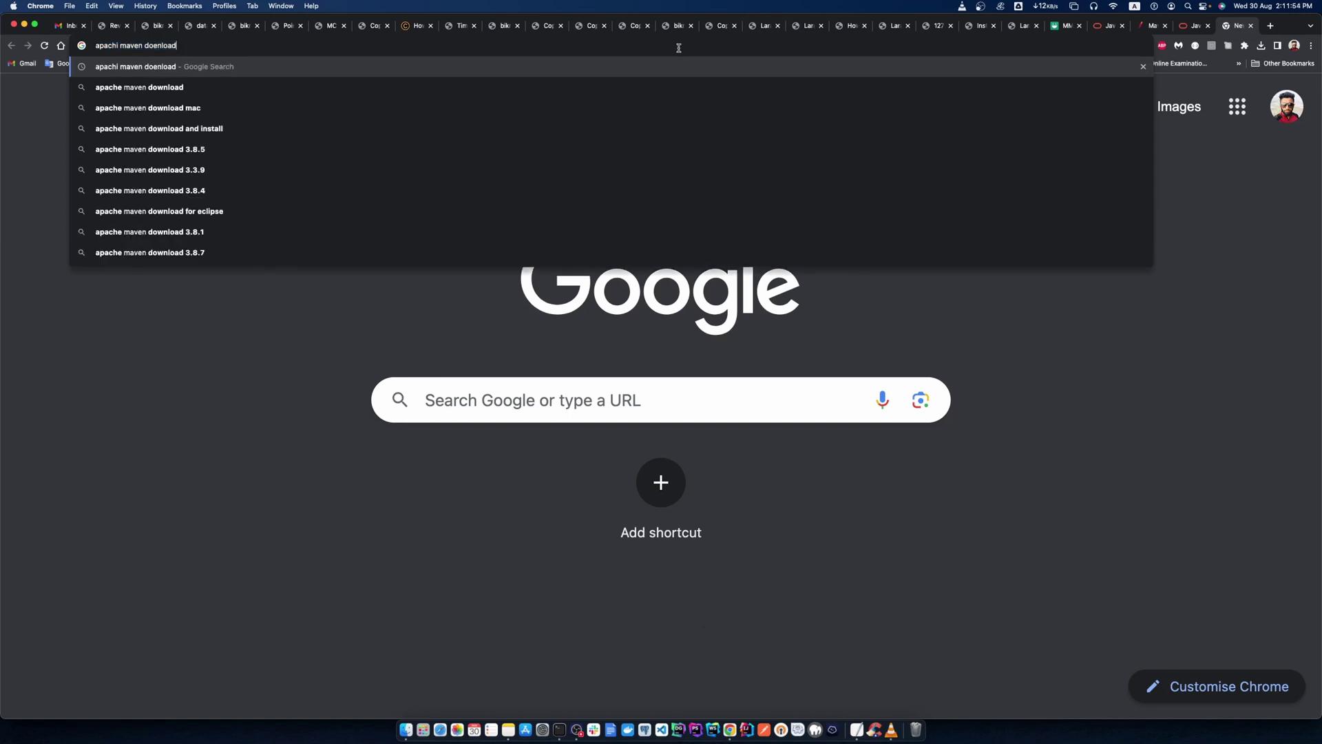
{"action": "key", "text": "Return"}
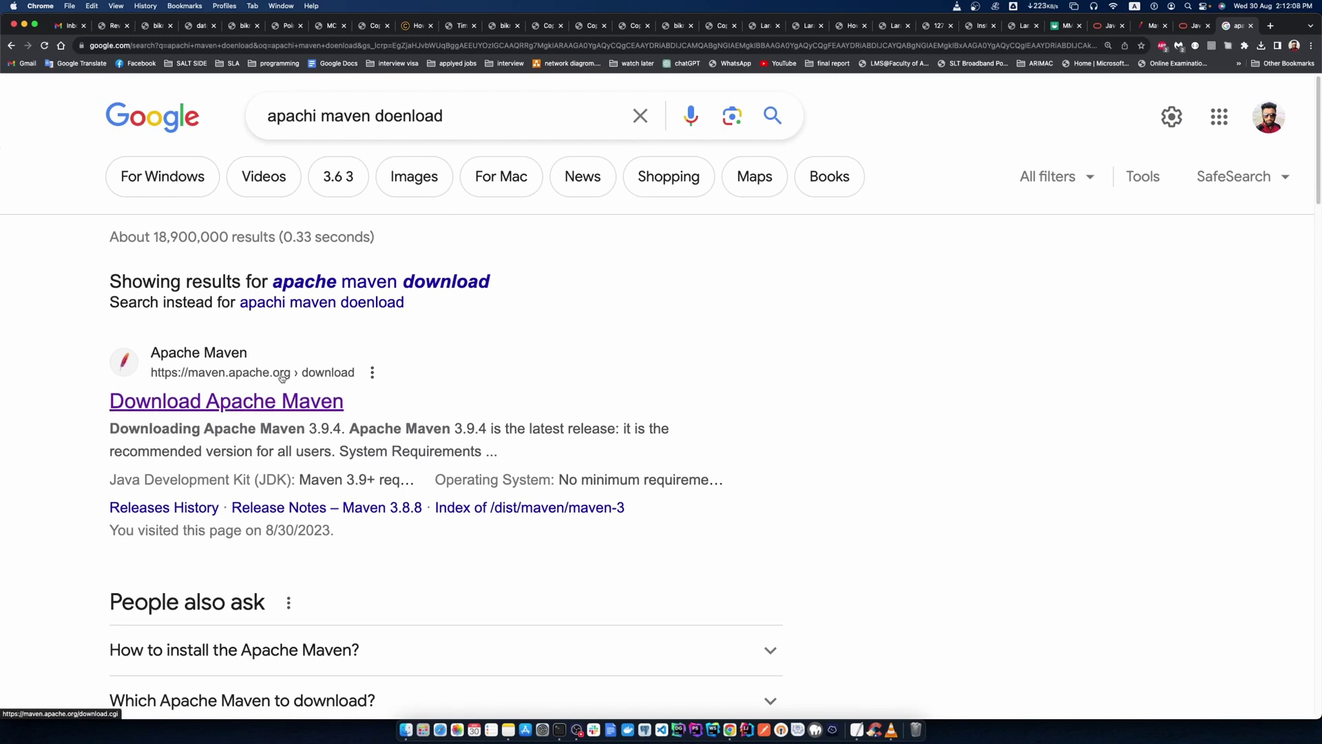
{"action": "scroll", "coordinate": [263, 282], "scroll_direction": "down", "scroll_amount": 2}
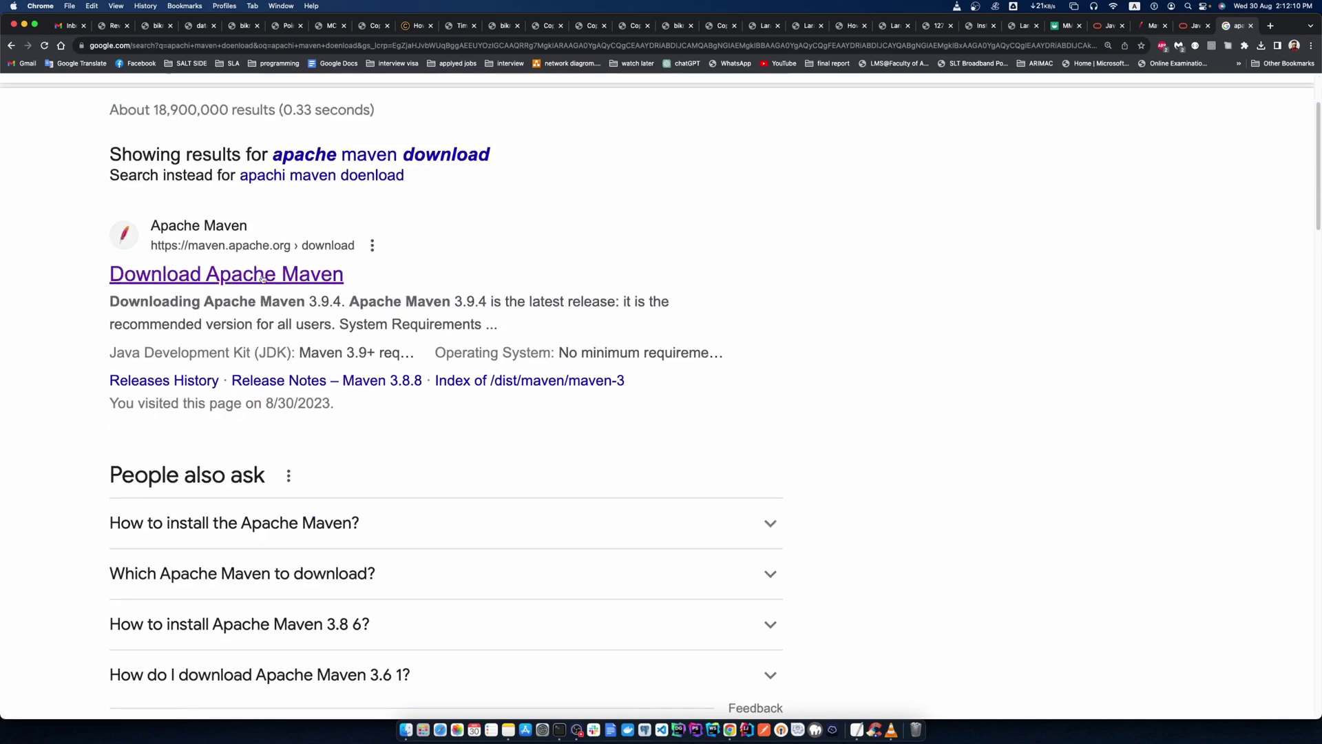
{"action": "left_click", "coordinate": [262, 275]}
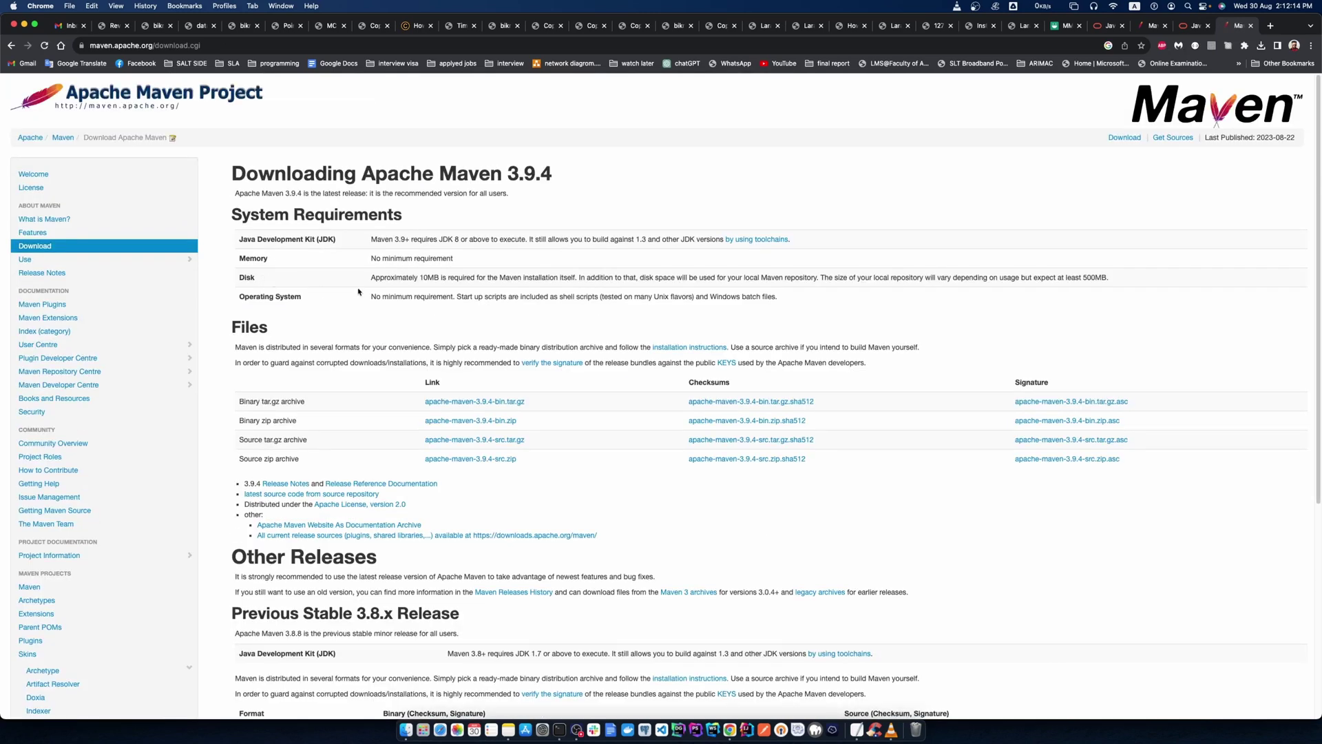
Zoom the Maven download page to 200% and find the 3.9.4 binary tar.gz archive link under Files.
{"action": "left_click", "coordinate": [1311, 45]}
{"action": "left_click", "coordinate": [1280, 187]}
{"action": "left_click", "coordinate": [1281, 186]}
{"action": "left_click", "coordinate": [1280, 187]}
{"action": "left_click", "coordinate": [1281, 187]}
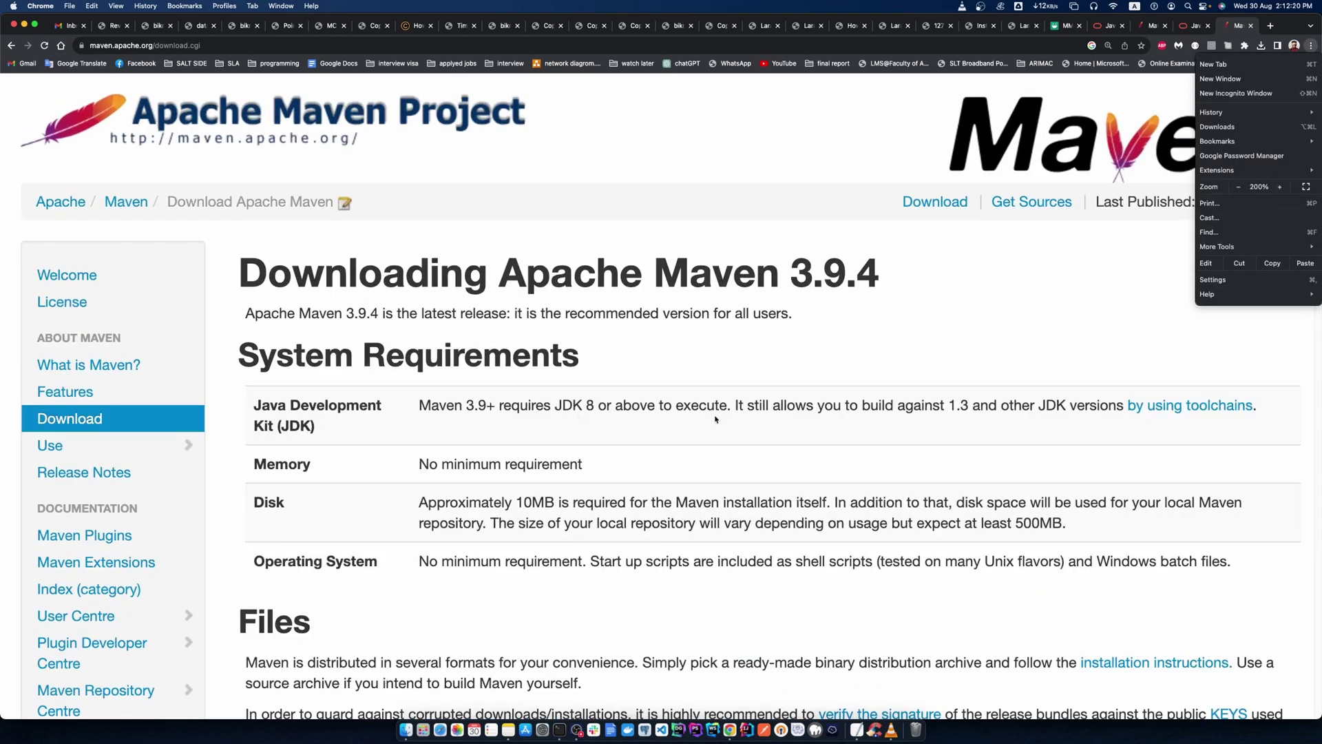
{"action": "left_click", "coordinate": [689, 270]}
{"action": "scroll", "coordinate": [661, 289], "scroll_direction": "down", "scroll_amount": 3}
{"action": "scroll", "coordinate": [653, 306], "scroll_direction": "down", "scroll_amount": 3}
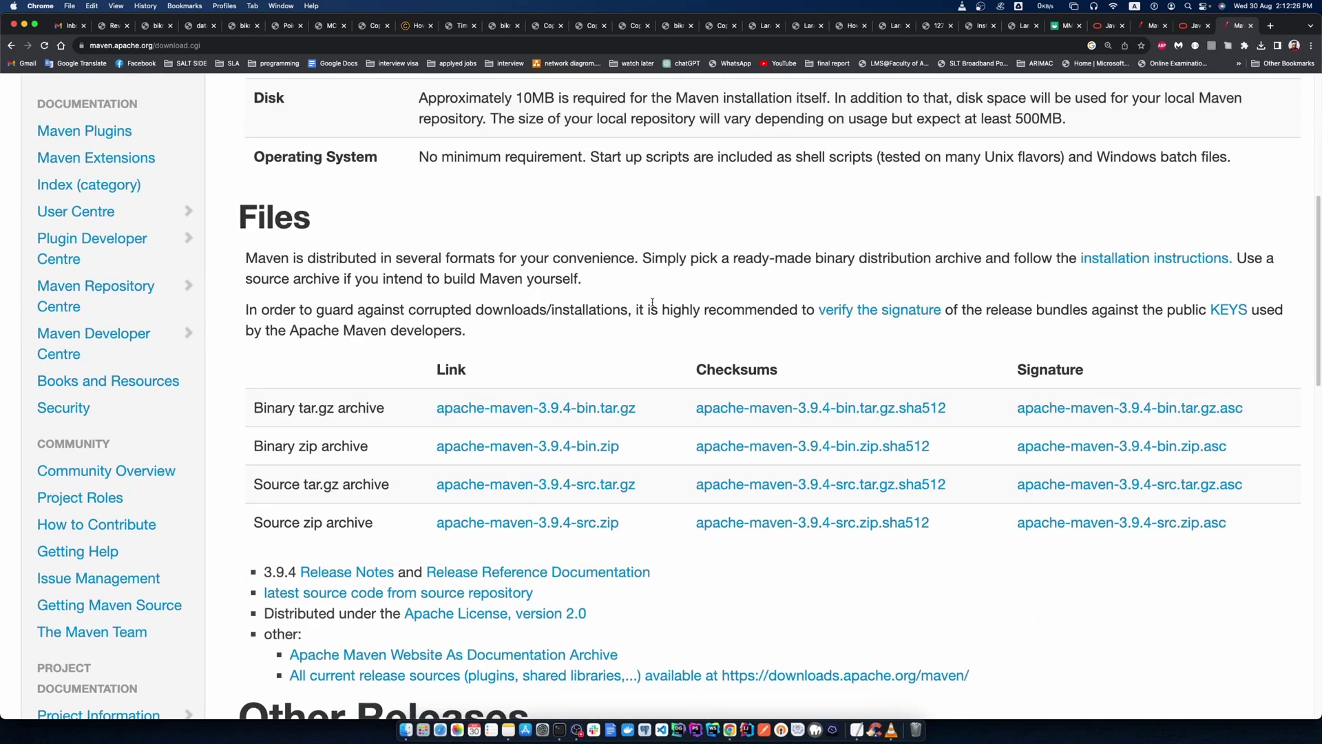
{"action": "scroll", "coordinate": [653, 303], "scroll_direction": "down", "scroll_amount": 1}
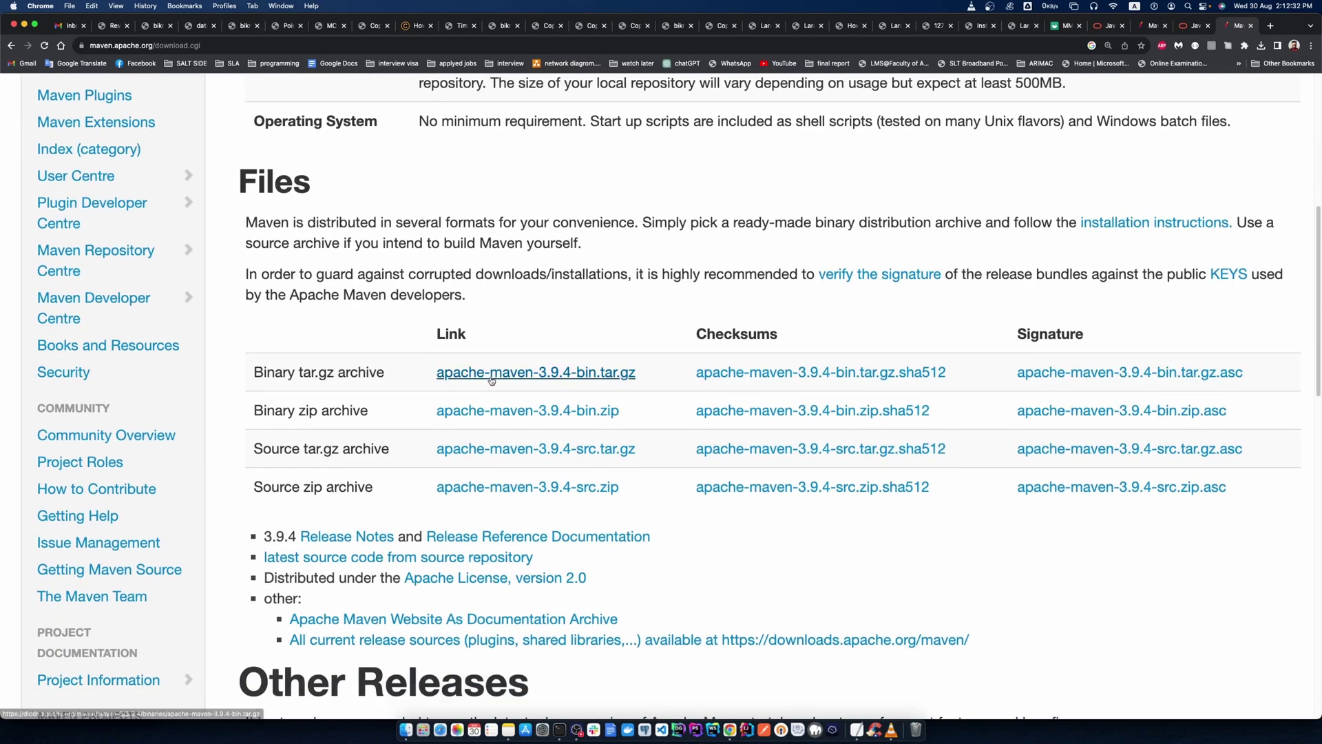
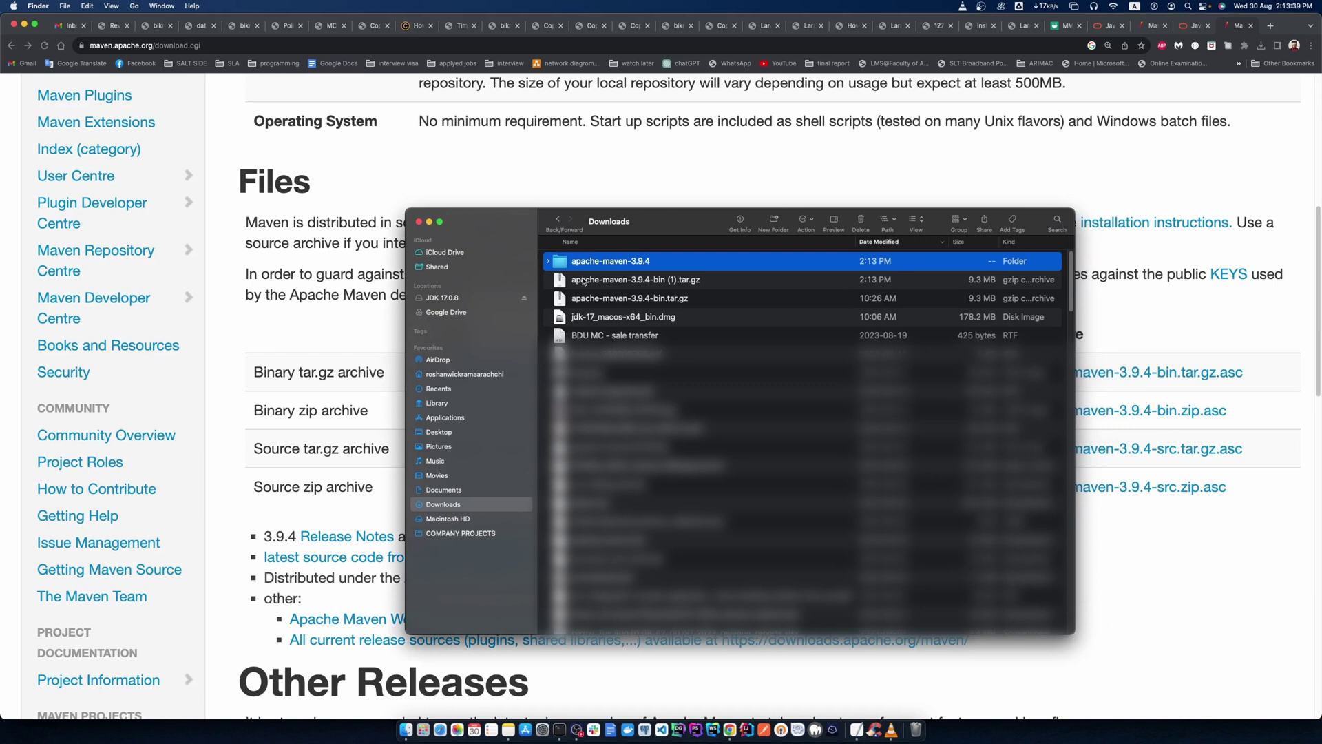
Expand the apache-maven-3.9.4 folder in Finder's Downloads to examine its contents, collapsing it again and leaving the folder selected.
{"action": "left_click", "coordinate": [549, 262]}
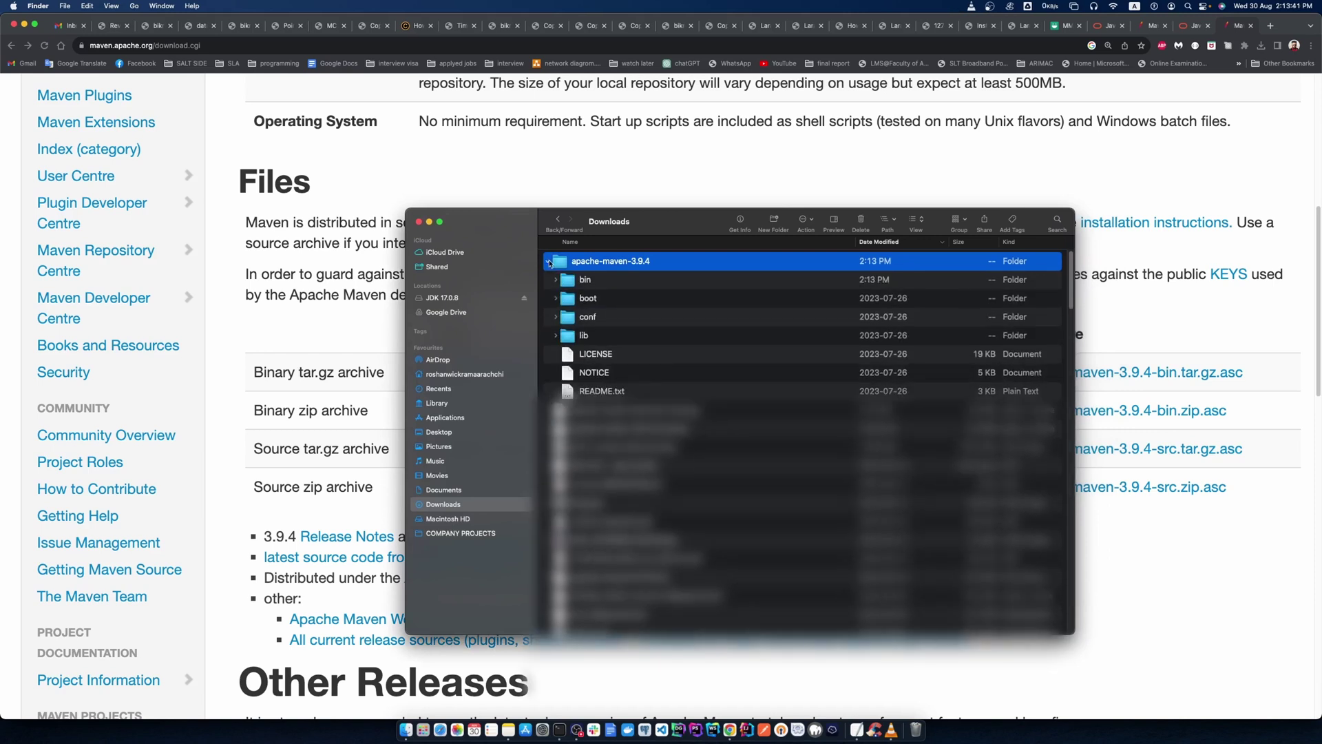
{"action": "left_click", "coordinate": [549, 263]}
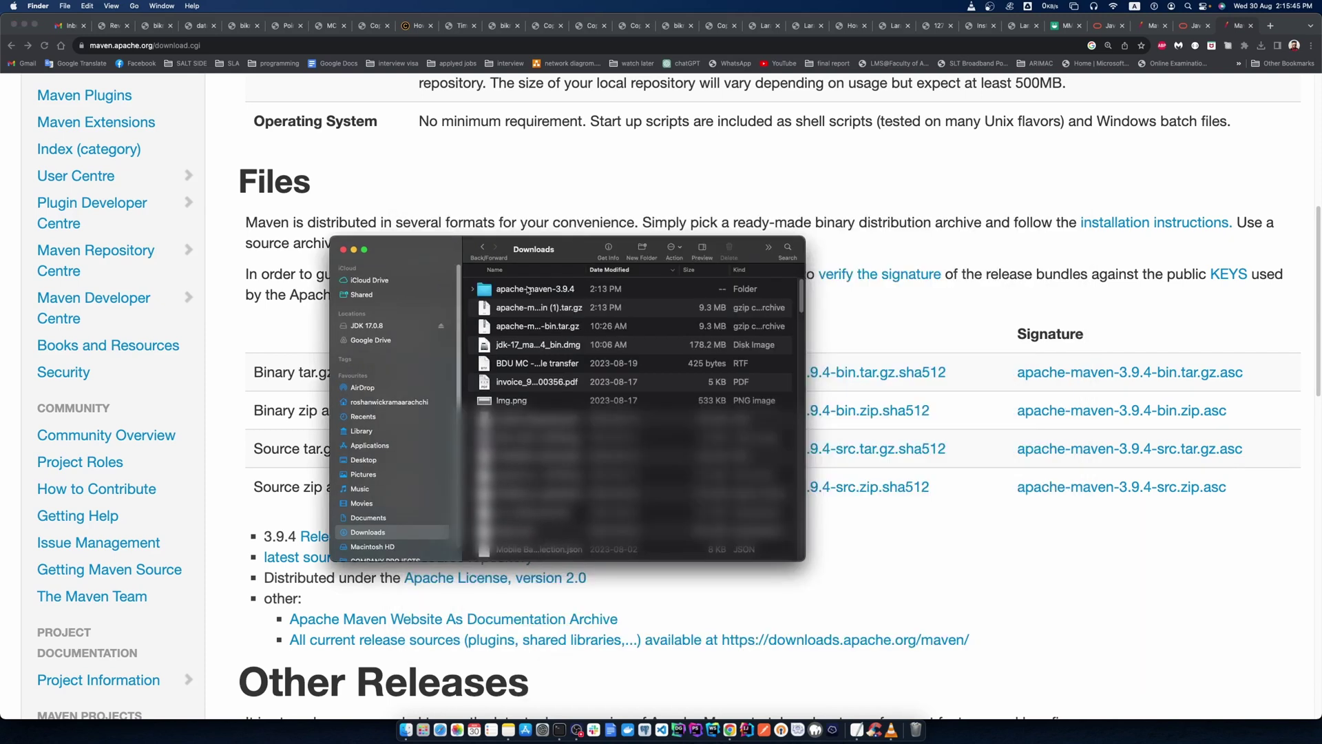
{"action": "left_click", "coordinate": [513, 290]}
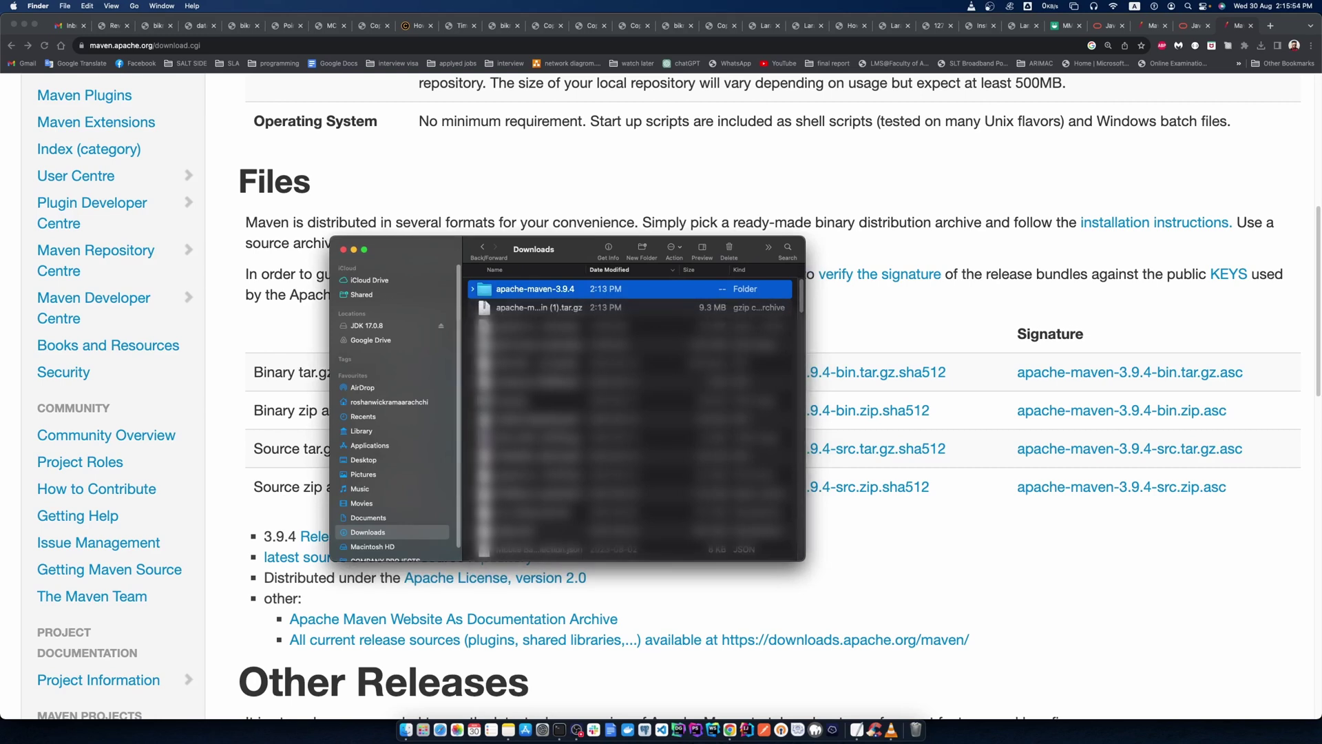
Minimize the Chrome and Terminal windows, keeping only the Downloads window open on the desktop.
{"action": "left_click", "coordinate": [25, 25]}
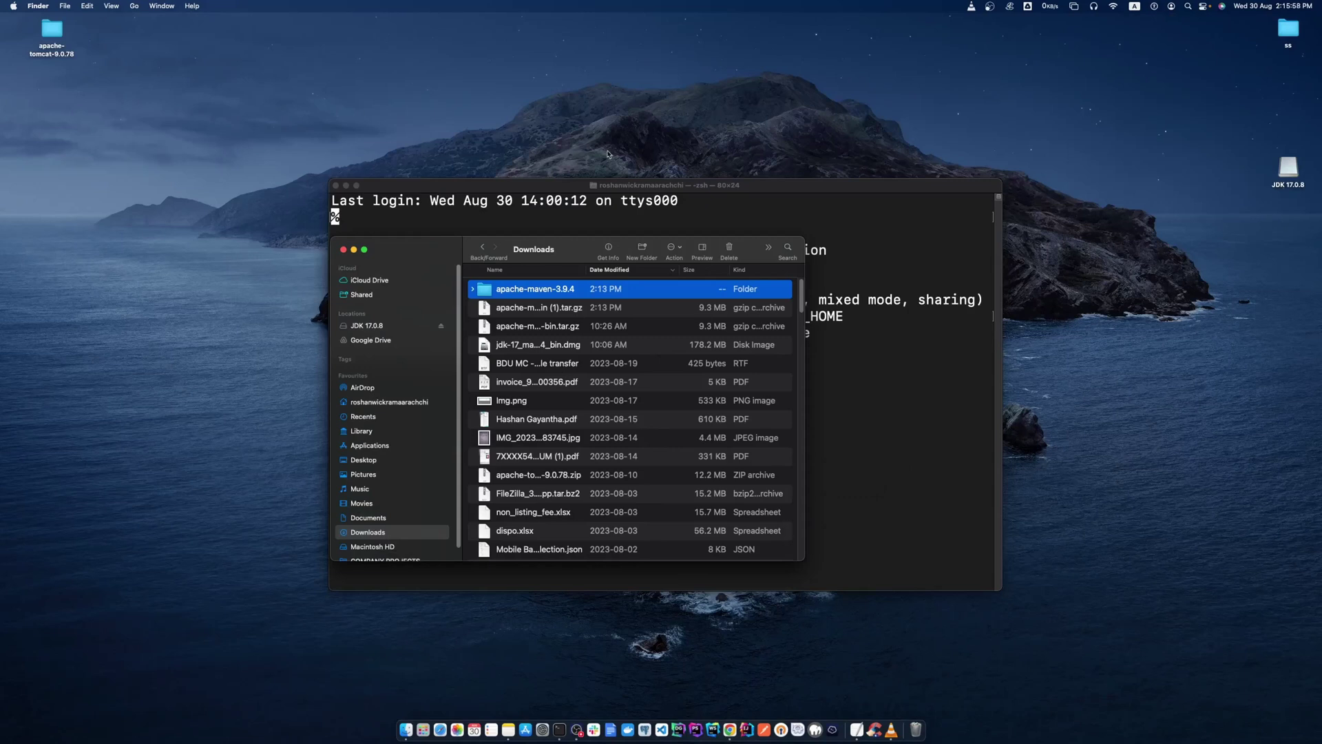
{"action": "left_click", "coordinate": [654, 233]}
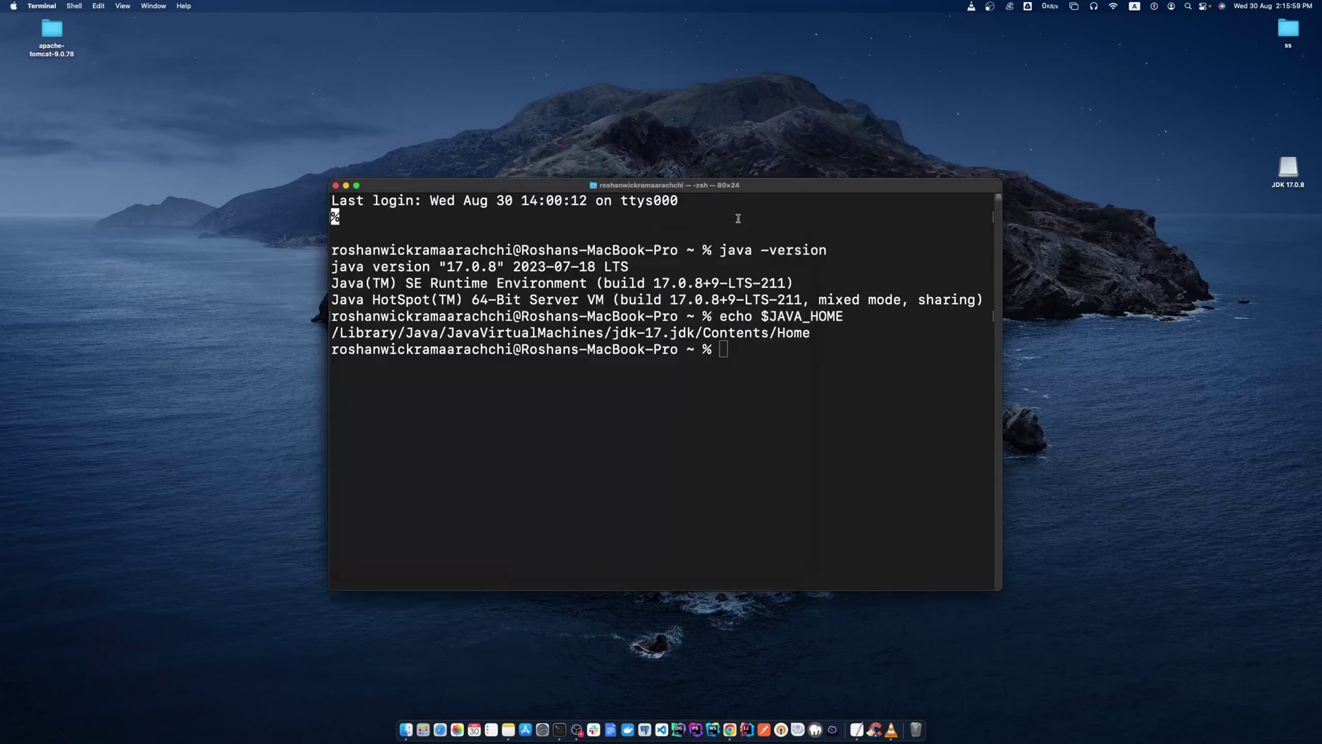
{"action": "left_click", "coordinate": [346, 188]}
{"action": "left_click_drag", "start_coordinate": [469, 270], "coordinate": [408, 246]}
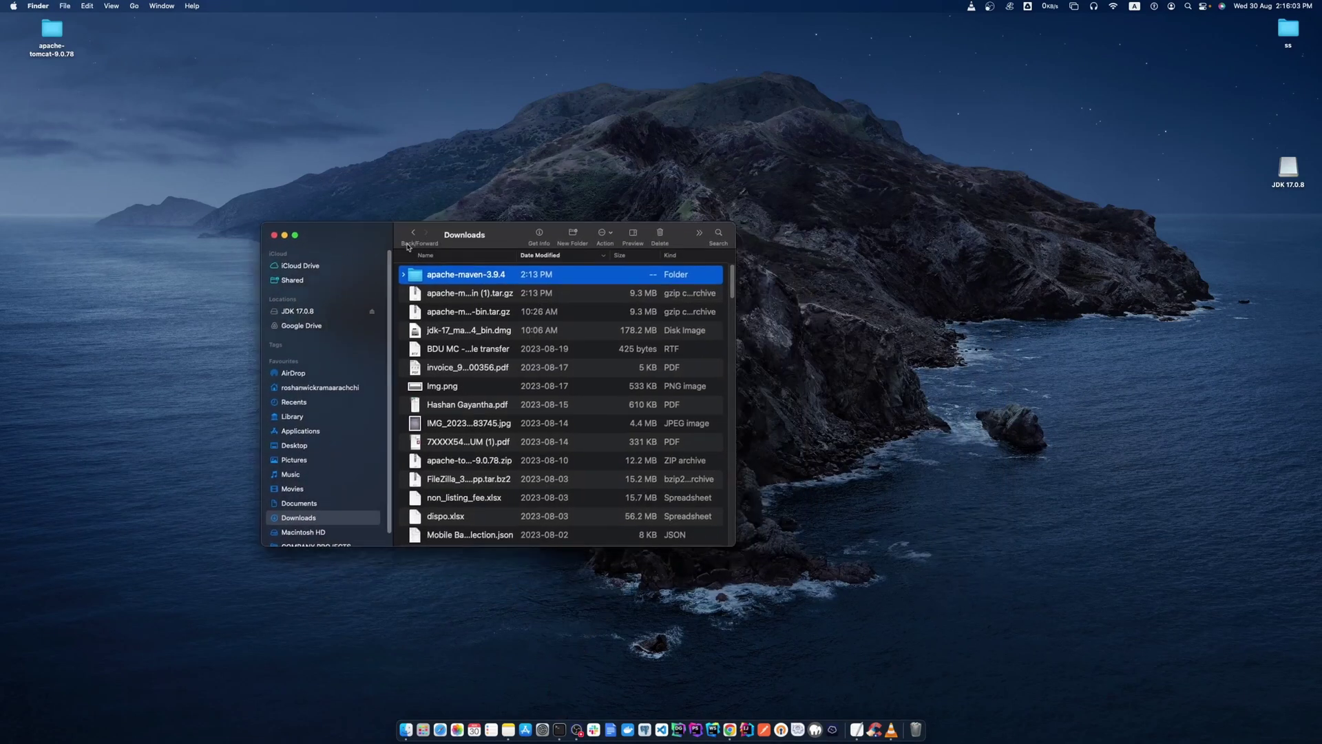
Open the Library folder of Macintosh HD in a new Finder window and place it beside the Downloads window.
{"action": "right_click", "coordinate": [406, 730]}
{"action": "left_click", "coordinate": [435, 502]}
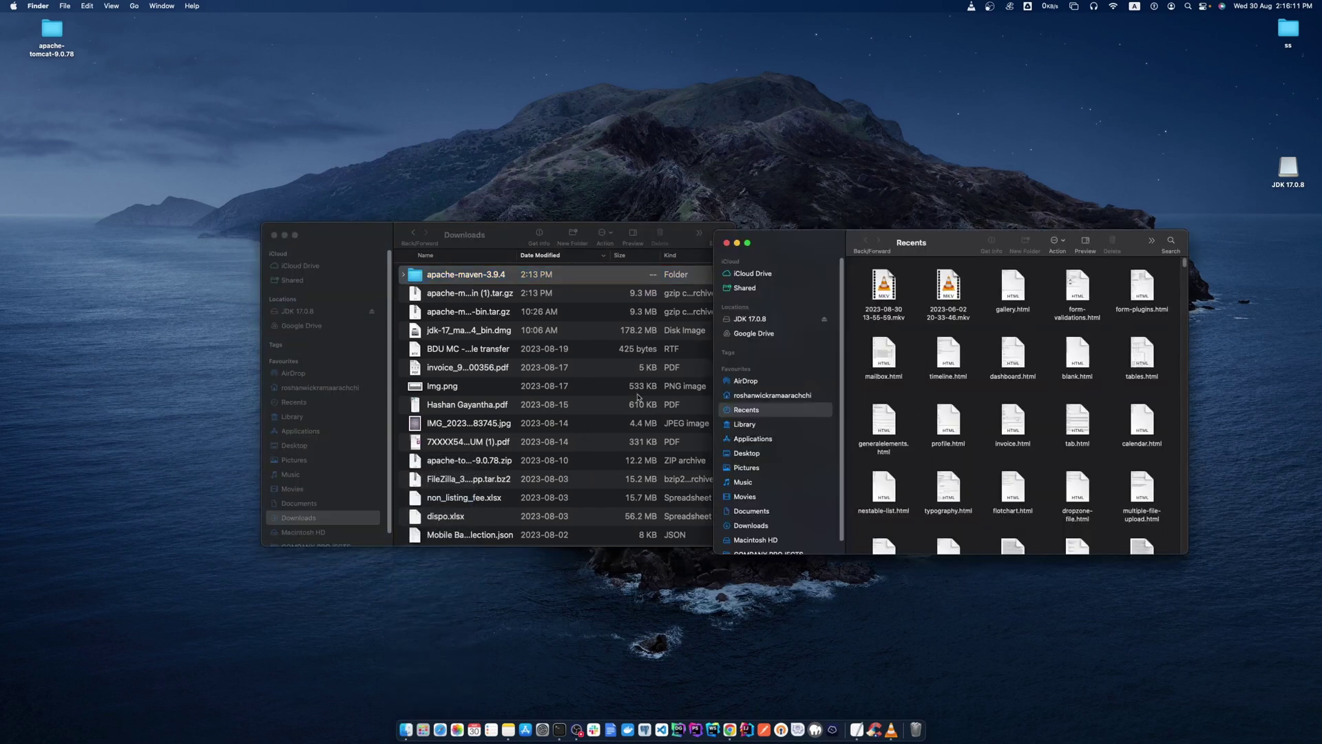
{"action": "scroll", "coordinate": [771, 482], "scroll_direction": "down", "scroll_amount": 1}
{"action": "left_click", "coordinate": [760, 527]}
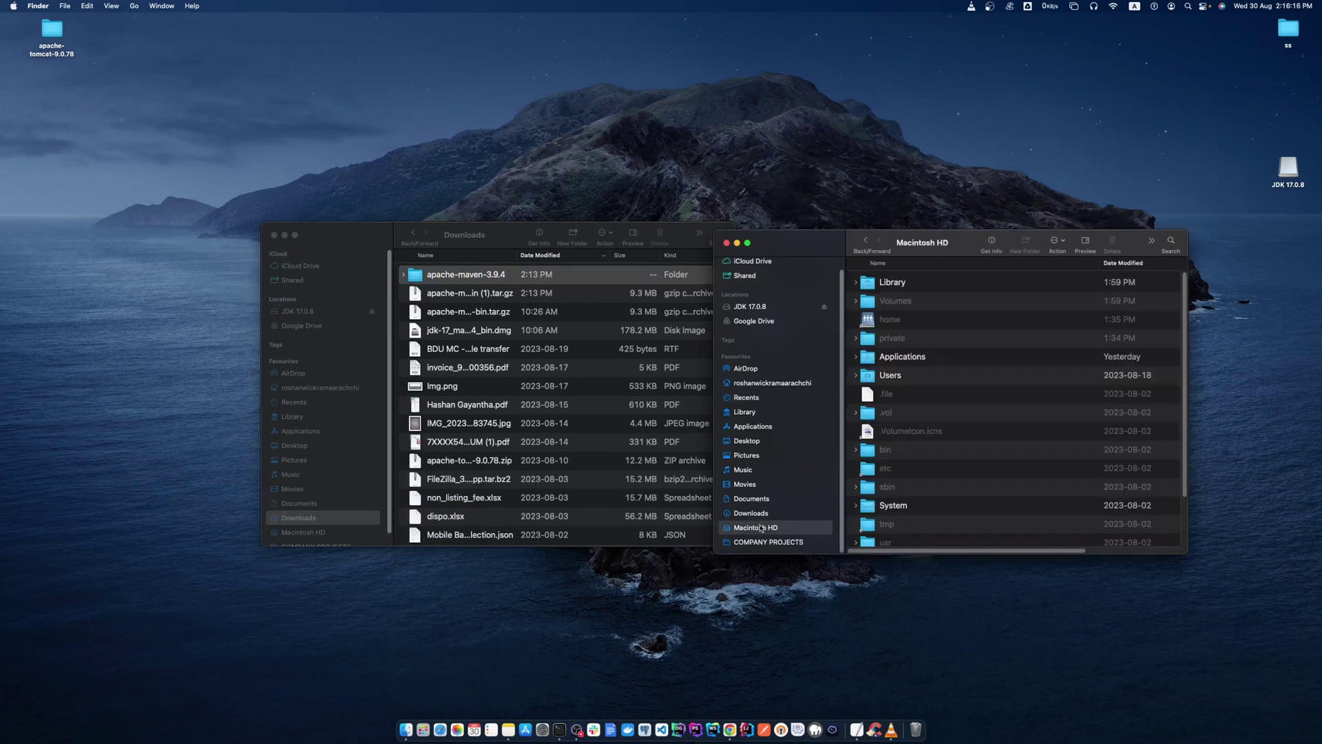
{"action": "left_click_drag", "start_coordinate": [820, 242], "coordinate": [782, 241]}
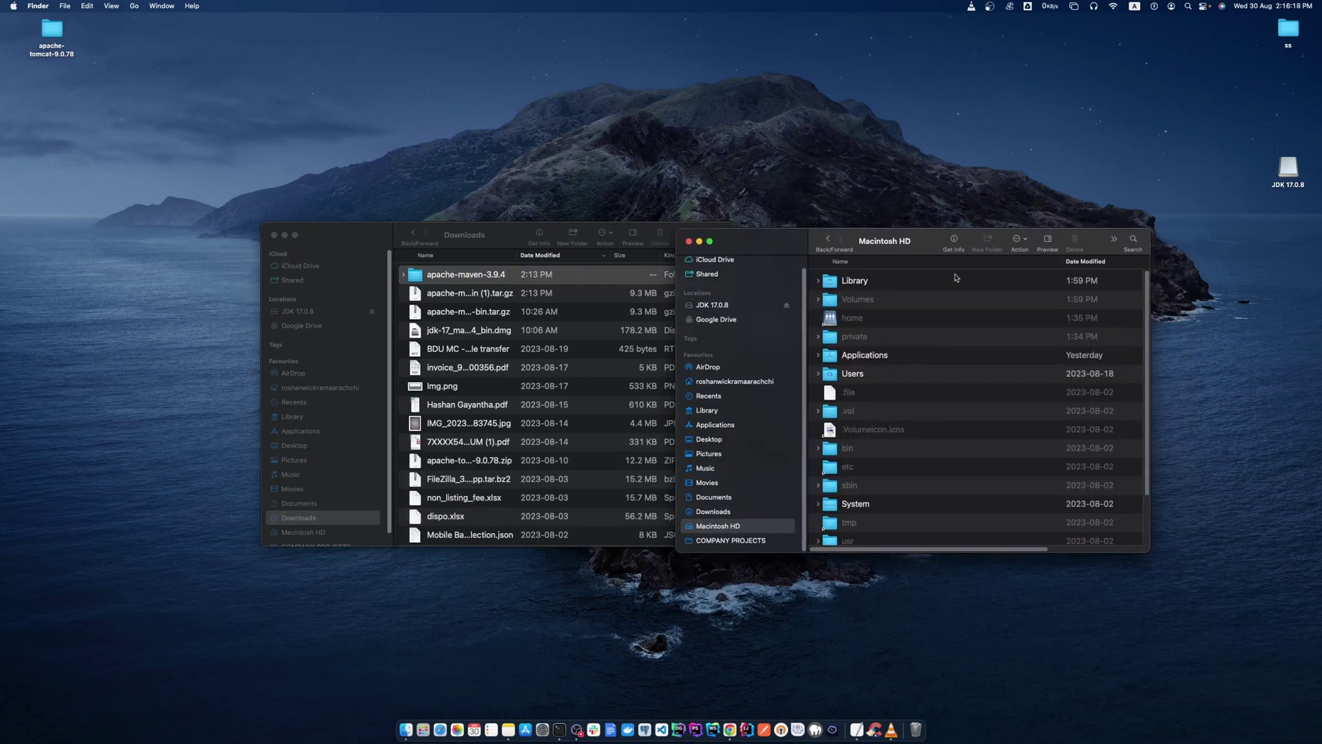
{"action": "double_click", "coordinate": [860, 283]}
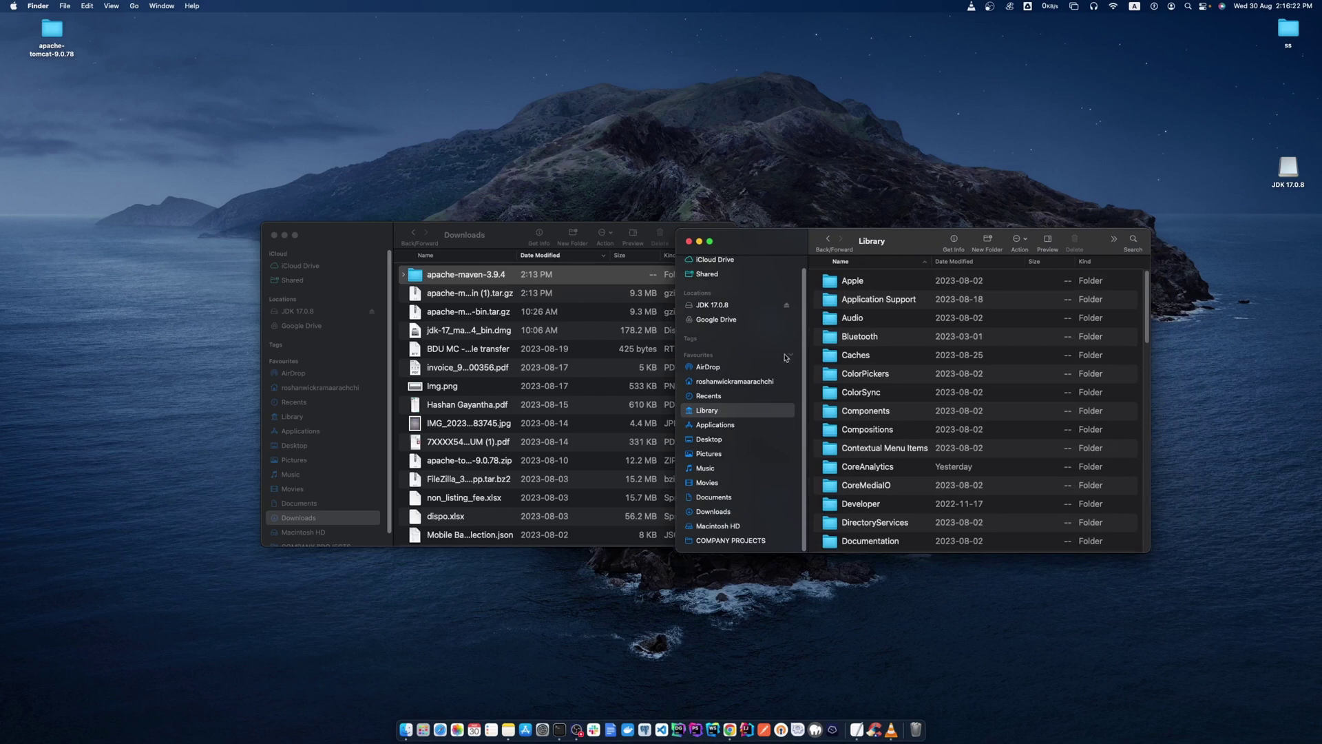
{"action": "left_click_drag", "start_coordinate": [504, 230], "coordinate": [436, 222]}
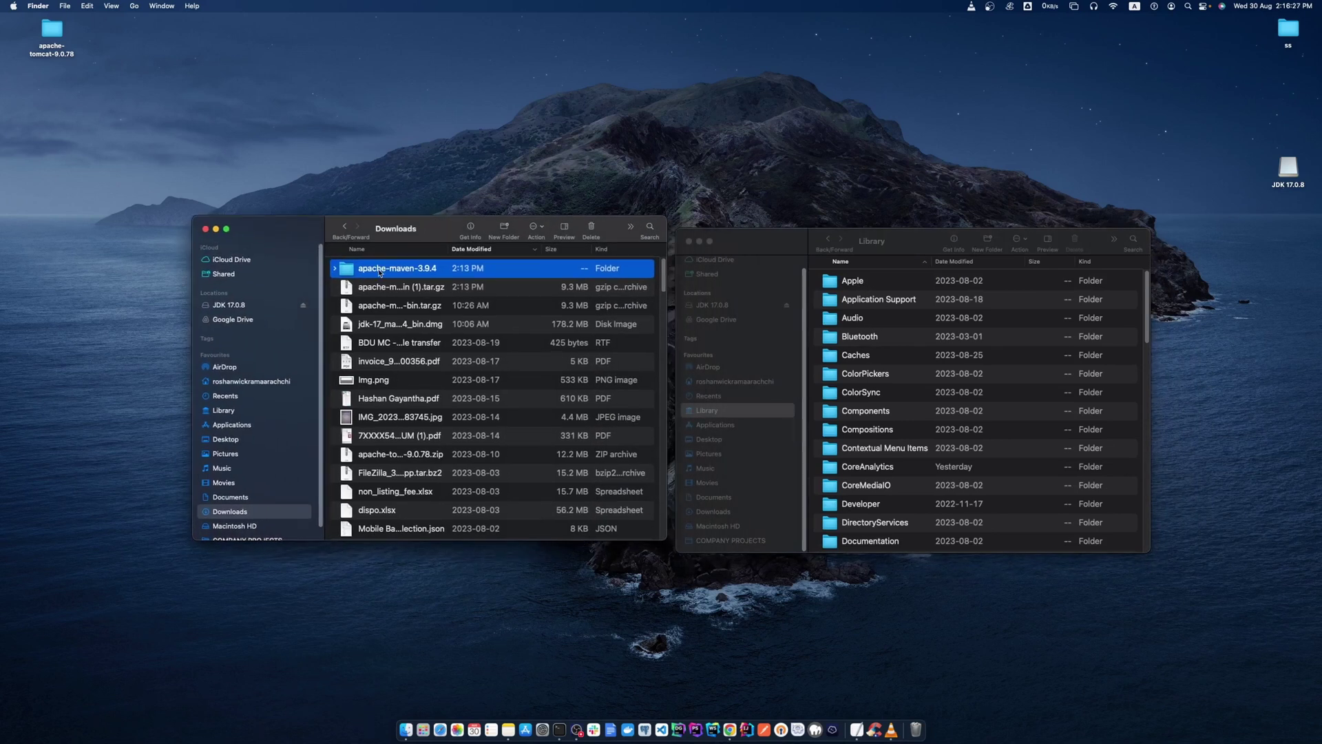
Move the apache-maven-3.9.4 folder from Downloads into Library, authorizing with the account password, and minimize the Downloads window.
{"action": "left_click_drag", "start_coordinate": [391, 273], "coordinate": [848, 329]}
{"action": "type", "text": "****"}
{"action": "key", "text": "Return"}
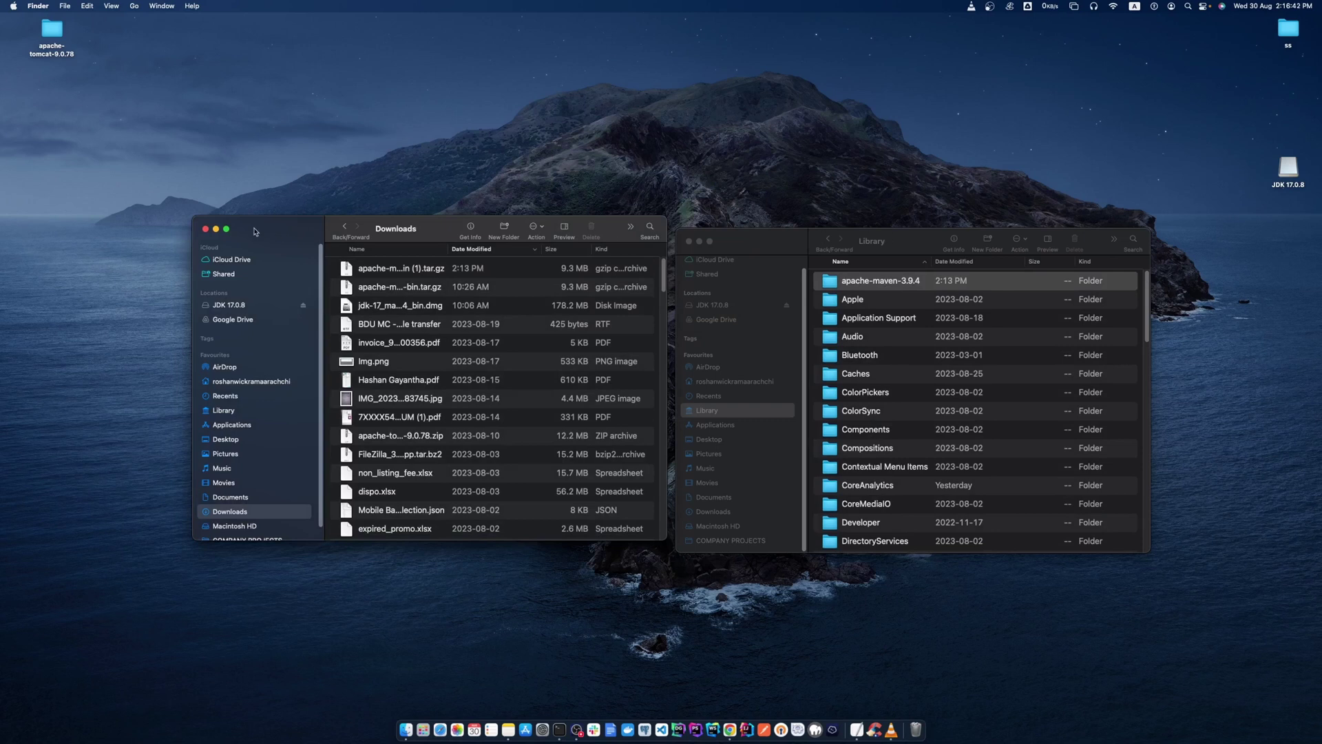
{"action": "left_click", "coordinate": [215, 229]}
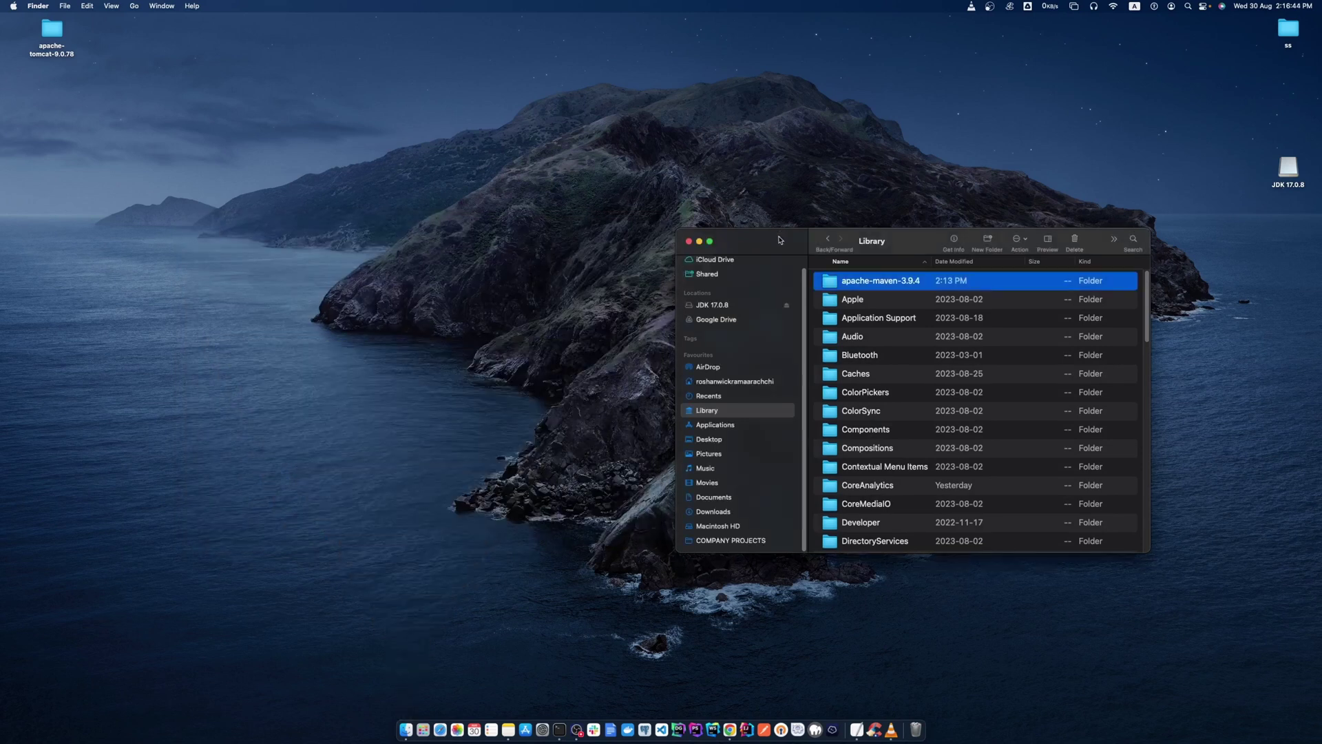
Open apache-maven-3.9.4 inside Library and show the bin folder's info window beside the Finder window.
{"action": "left_click_drag", "start_coordinate": [781, 241], "coordinate": [676, 230]}
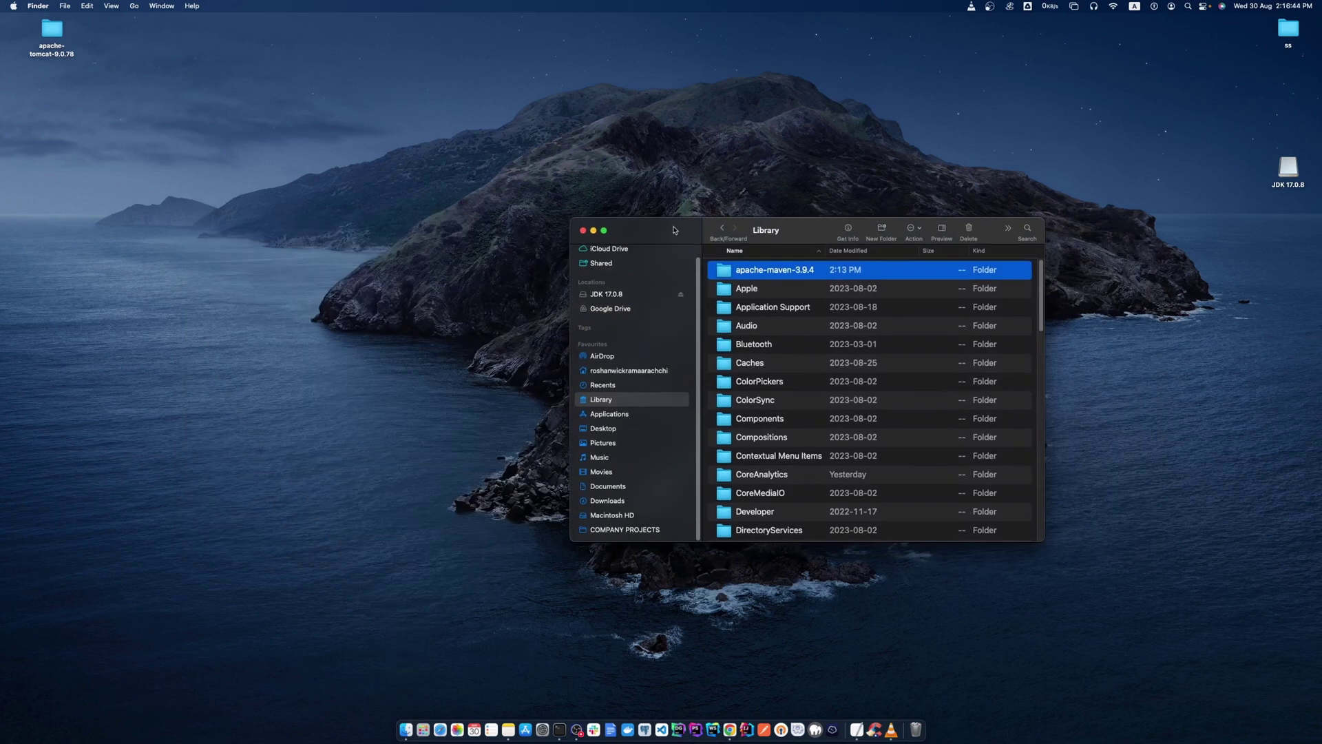
{"action": "double_click", "coordinate": [780, 269]}
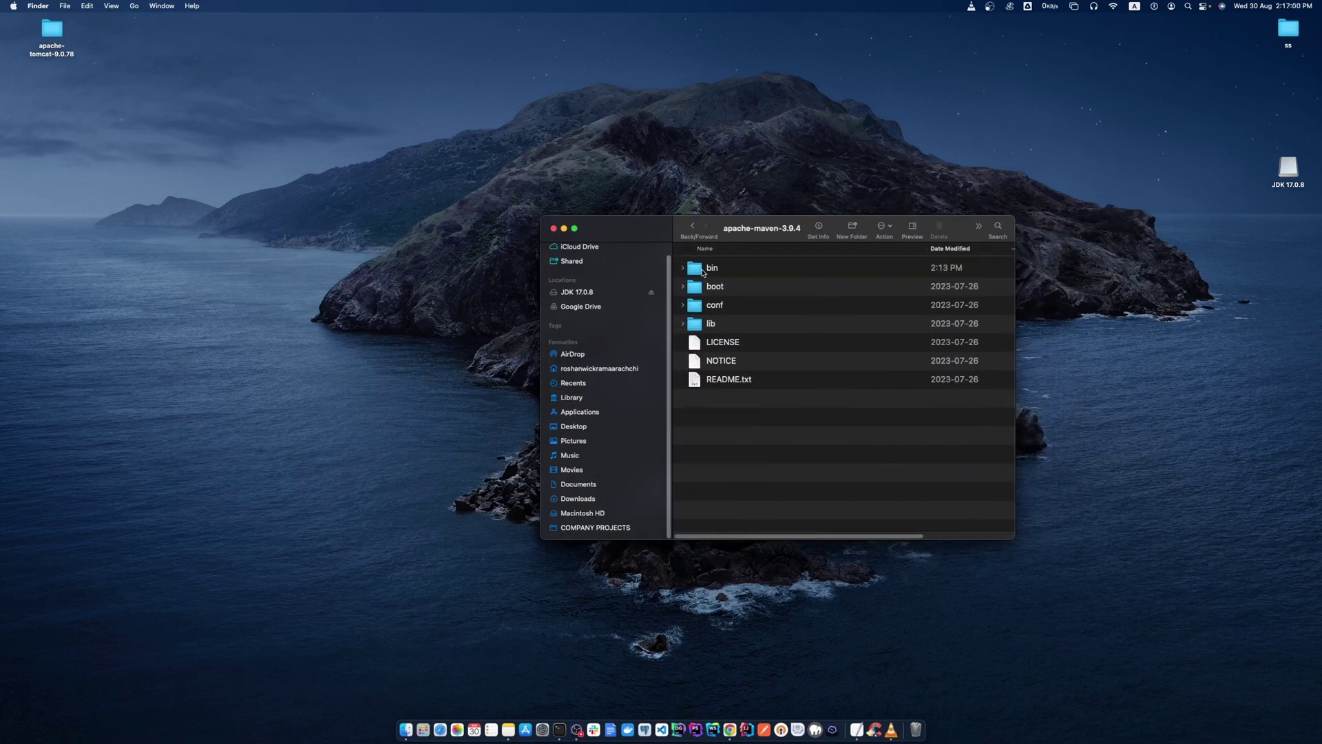
{"action": "right_click", "coordinate": [703, 273]}
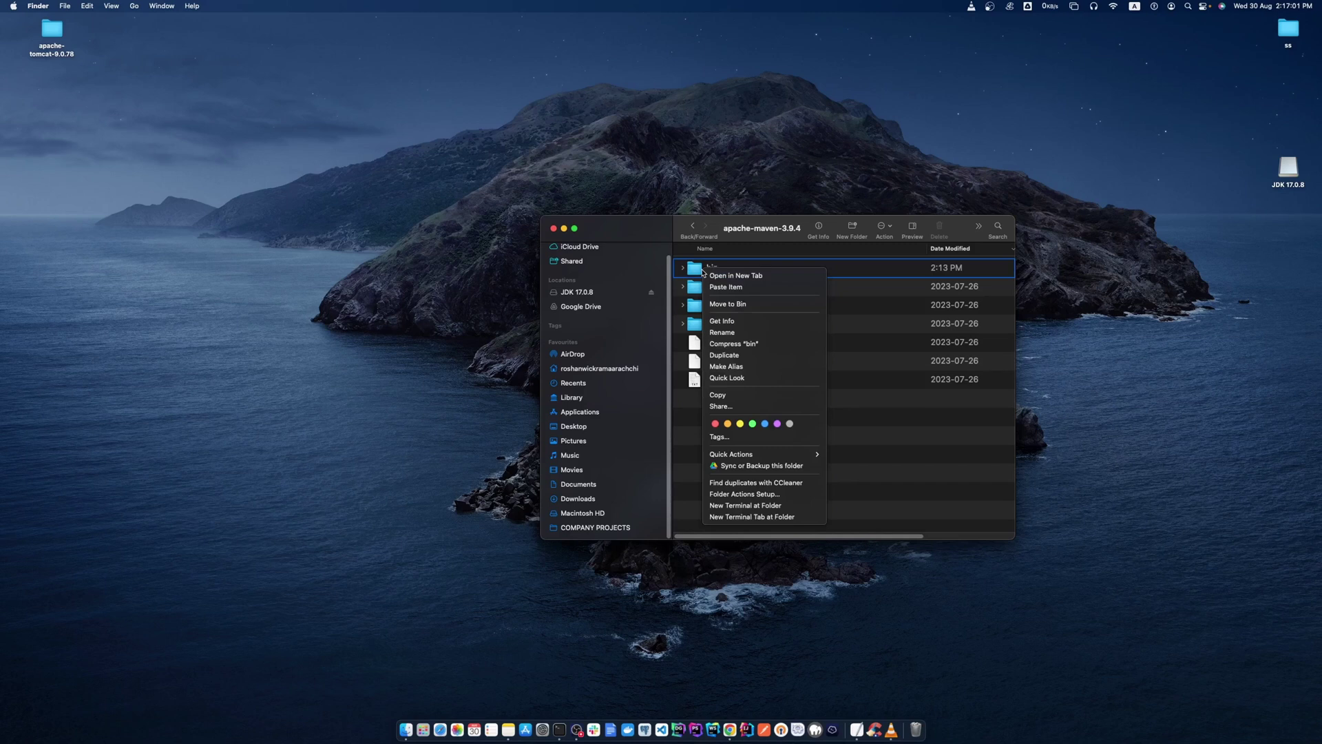
{"action": "left_click", "coordinate": [728, 322]}
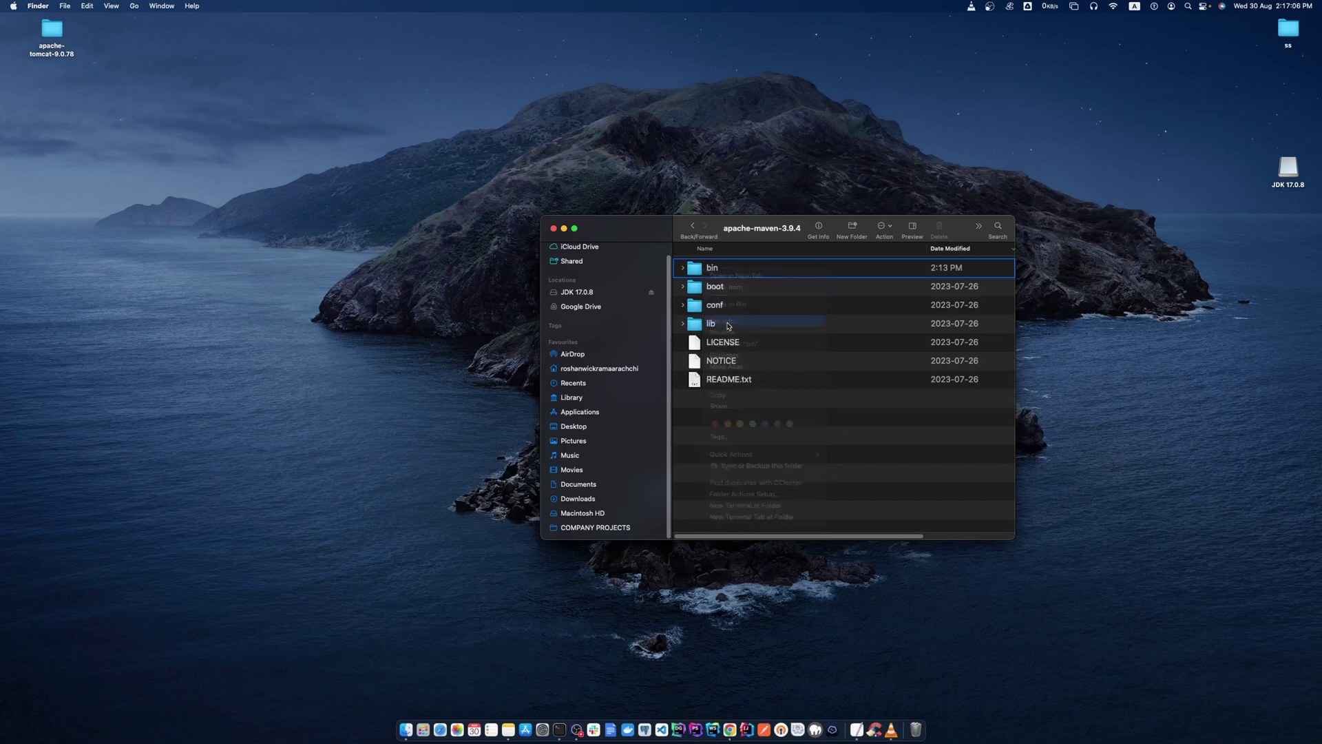
{"action": "left_click_drag", "start_coordinate": [99, 31], "coordinate": [400, 187]}
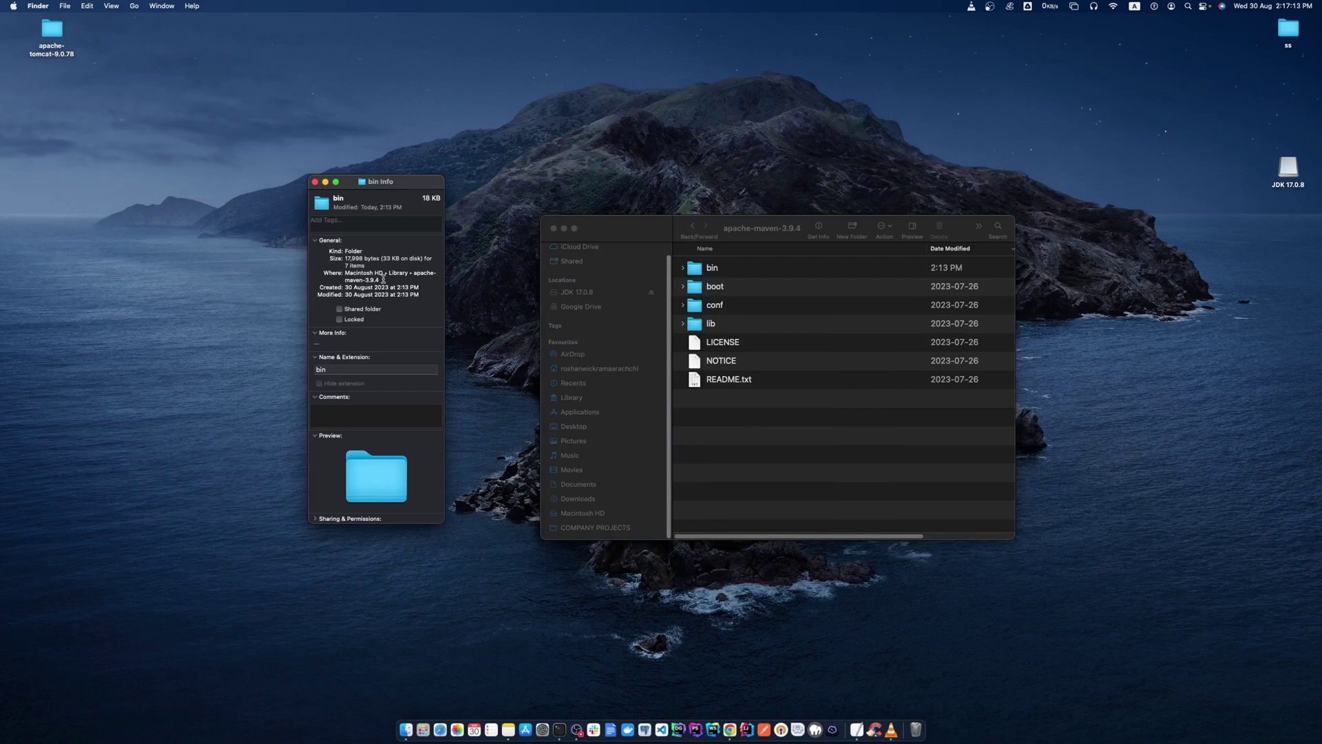
Copy the bin folder's location, the apache-maven-3.9.4 directory in Library, as a pathname from its info window.
{"action": "triple_click", "coordinate": [358, 277]}
{"action": "right_click", "coordinate": [358, 277]}
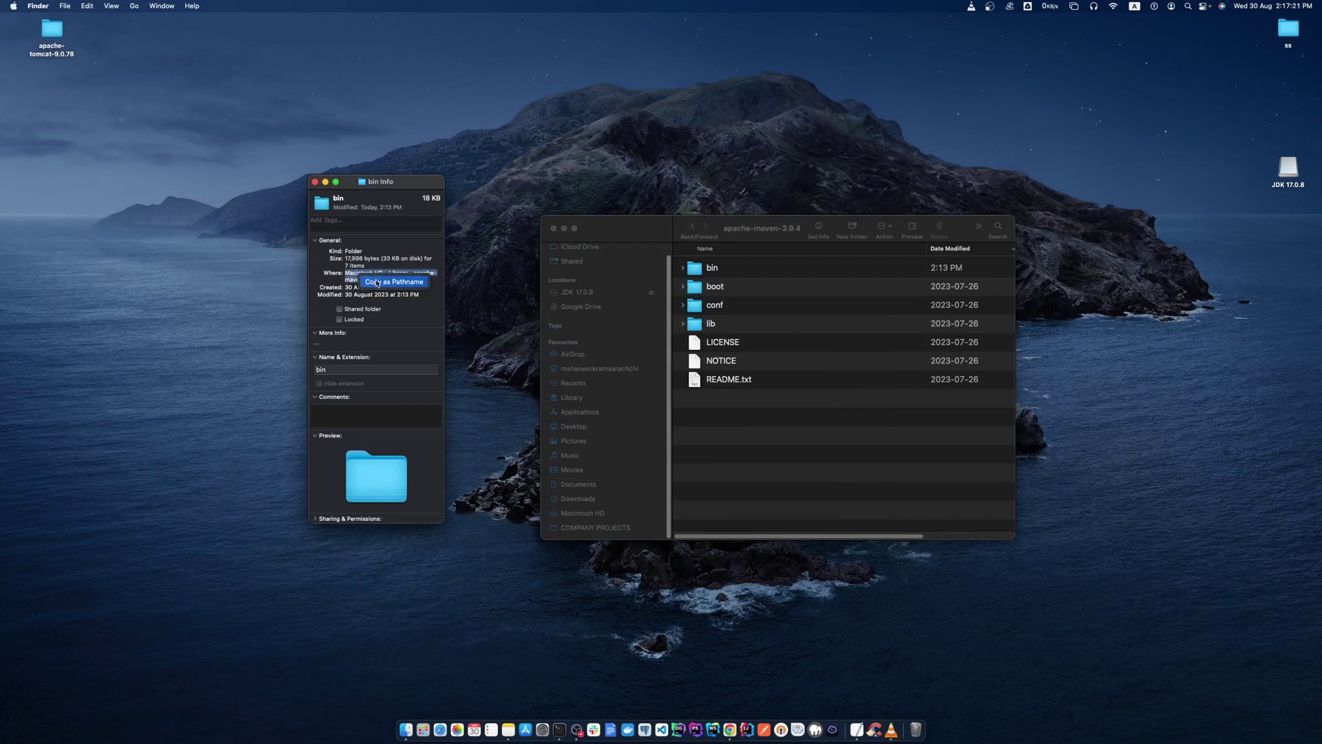
{"action": "left_click", "coordinate": [377, 283]}
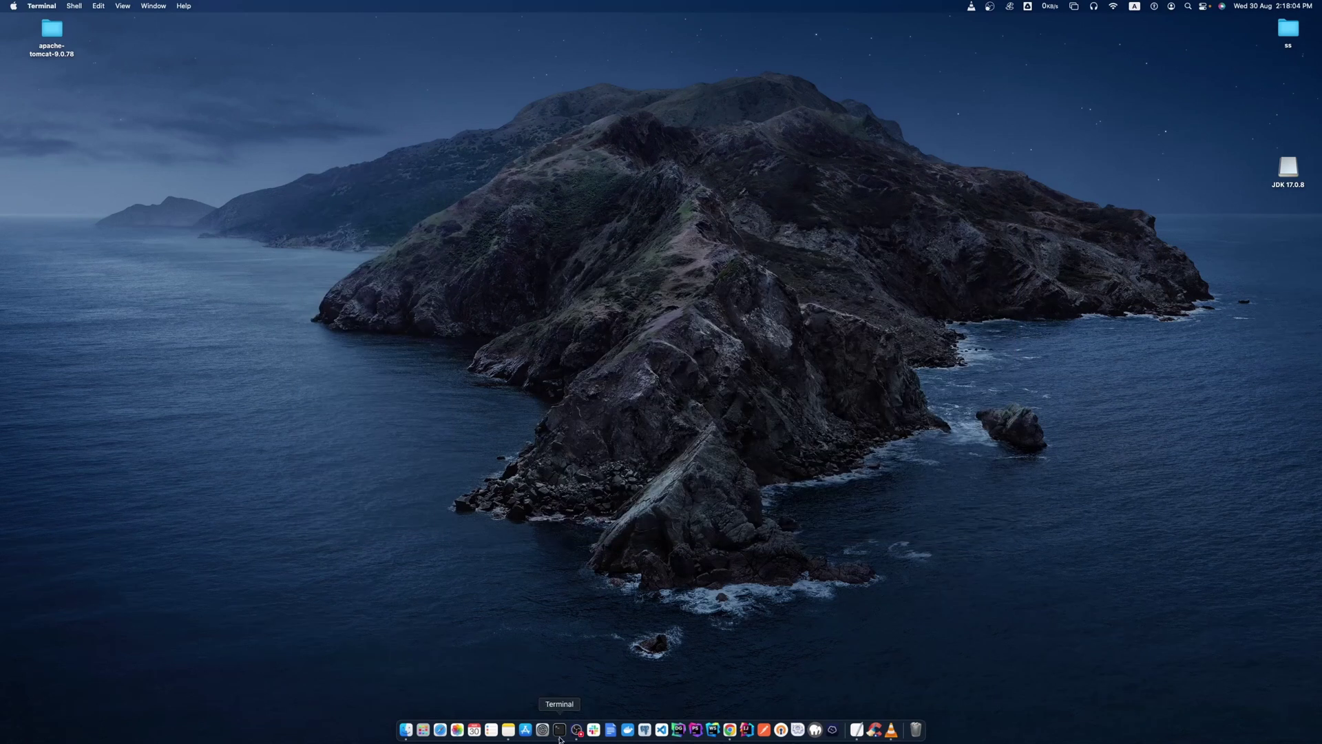
Quit and relaunch Terminal, and enlarge its text for readability.
{"action": "right_click", "coordinate": [559, 730]}
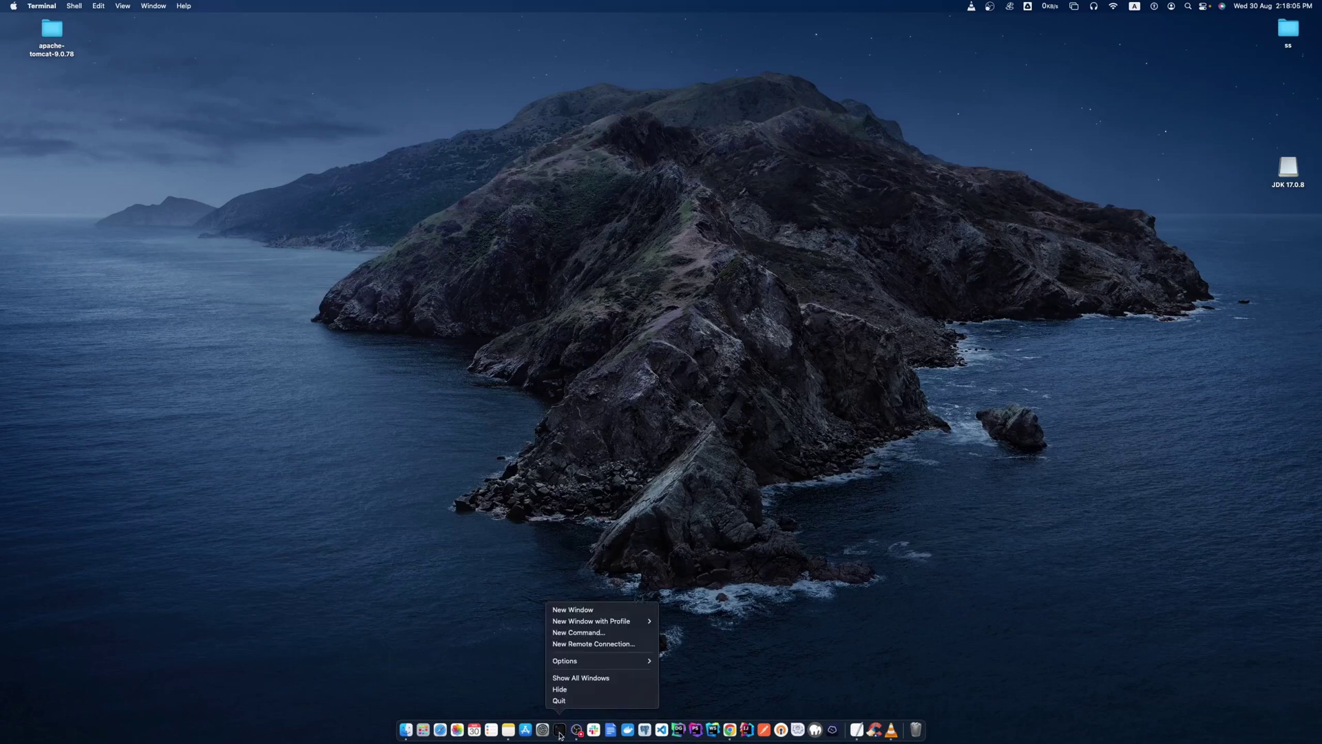
{"action": "left_click", "coordinate": [559, 700]}
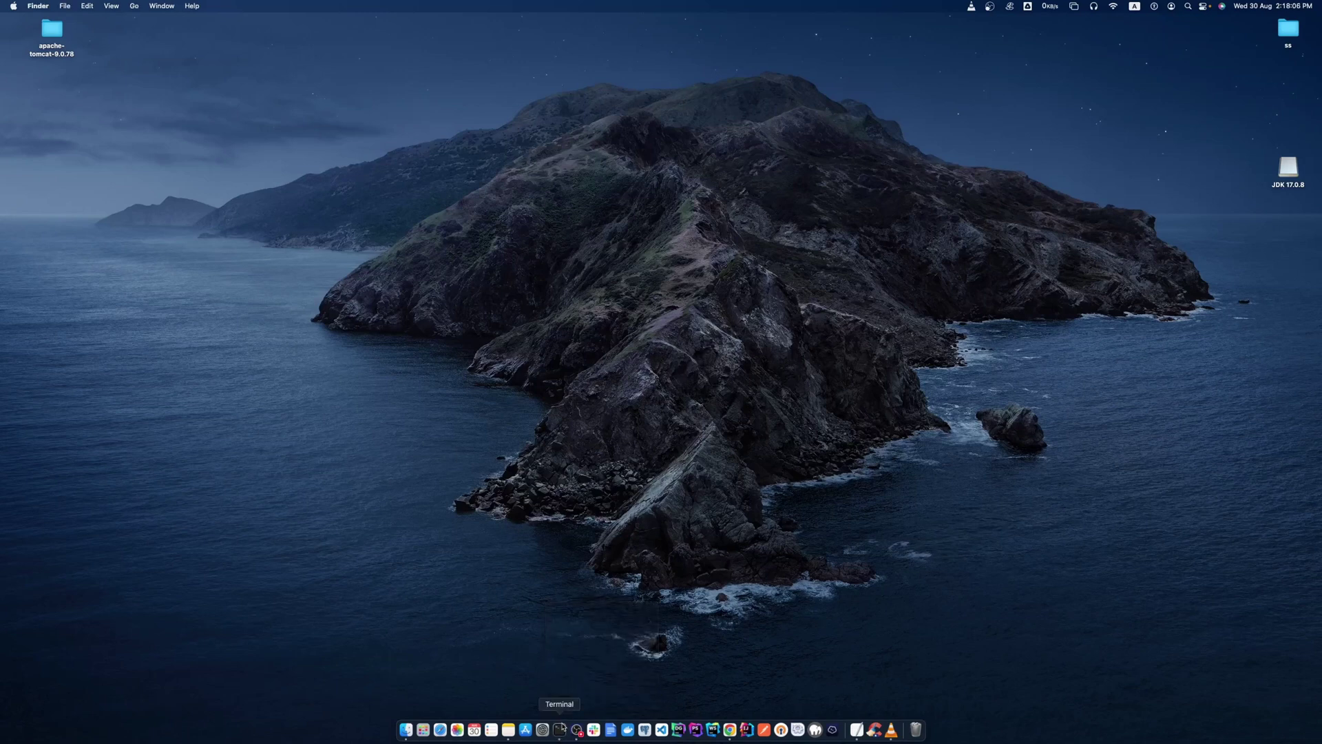
{"action": "left_click", "coordinate": [559, 730]}
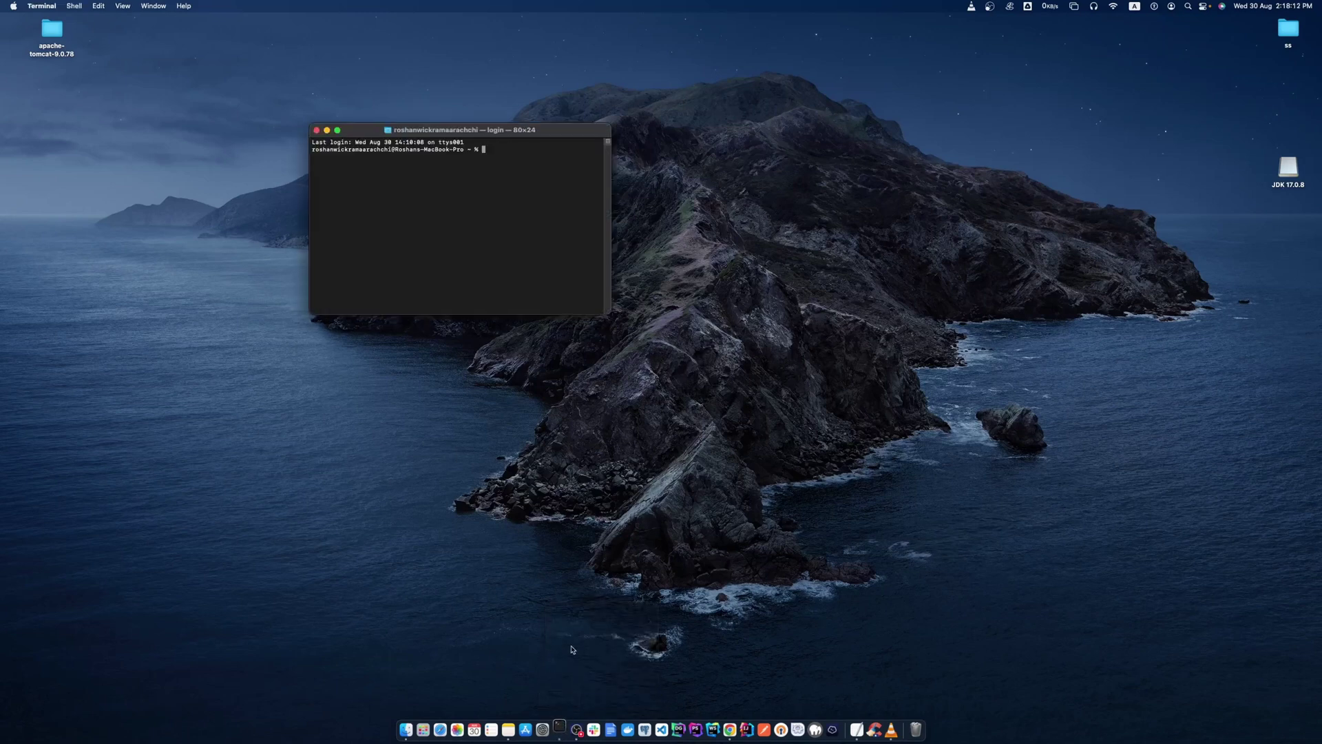
{"action": "key", "text": "super+plus"}
{"action": "key", "text": "super+plus"}
{"action": "key", "text": "super+plus"}
{"action": "key", "text": "super+plus"}
{"action": "key", "text": "super+plus"}
{"action": "key", "text": "super+plus"}
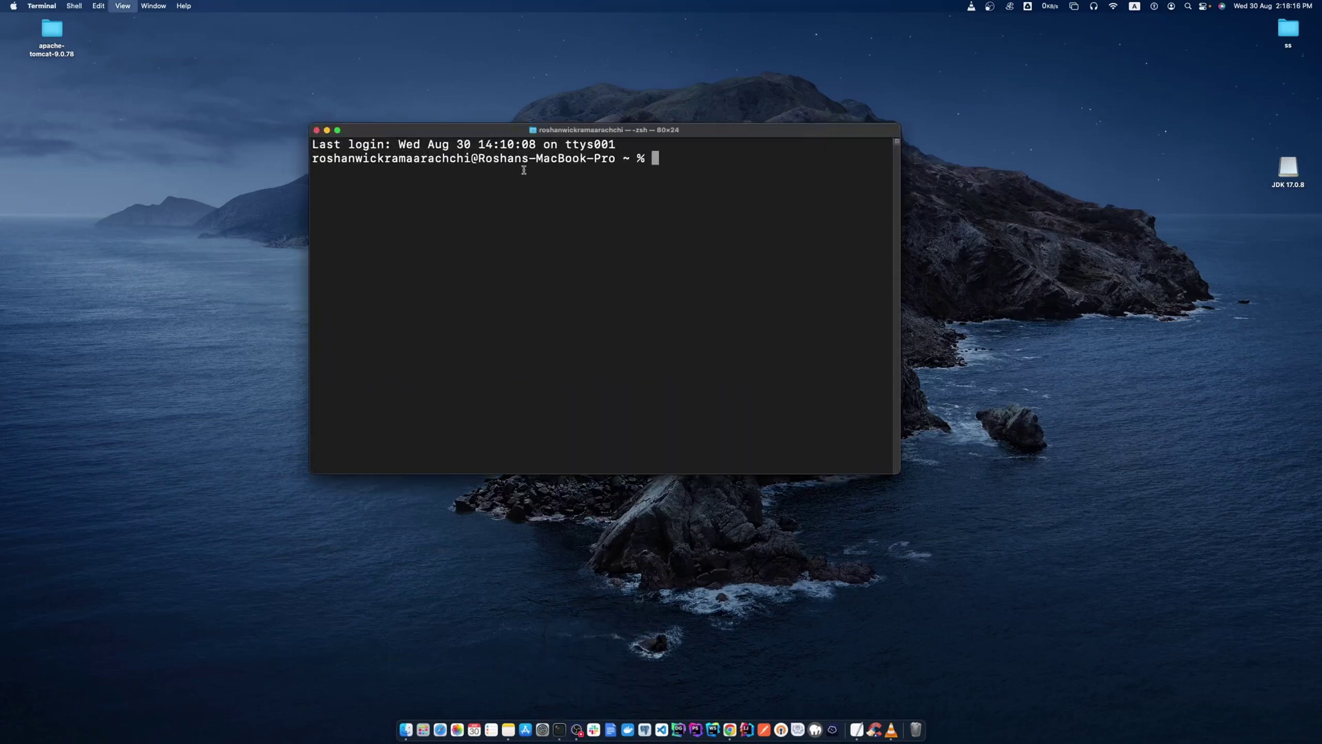
{"action": "key", "text": "super+plus"}
{"action": "key", "text": "super+plus"}
{"action": "key", "text": "super+plus"}
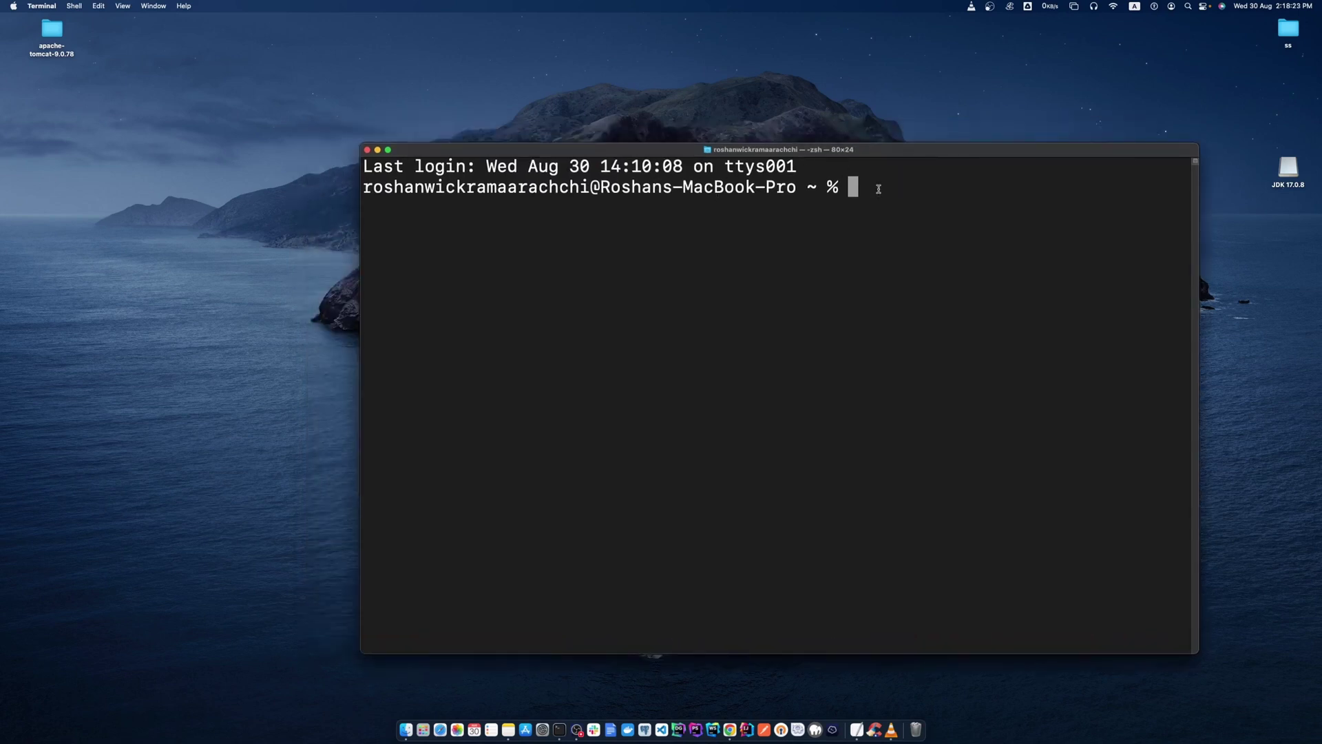
List all home folder entries including hidden ones with ls -a, and locate .zshrc in the listing.
{"action": "type", "text": "ls "}
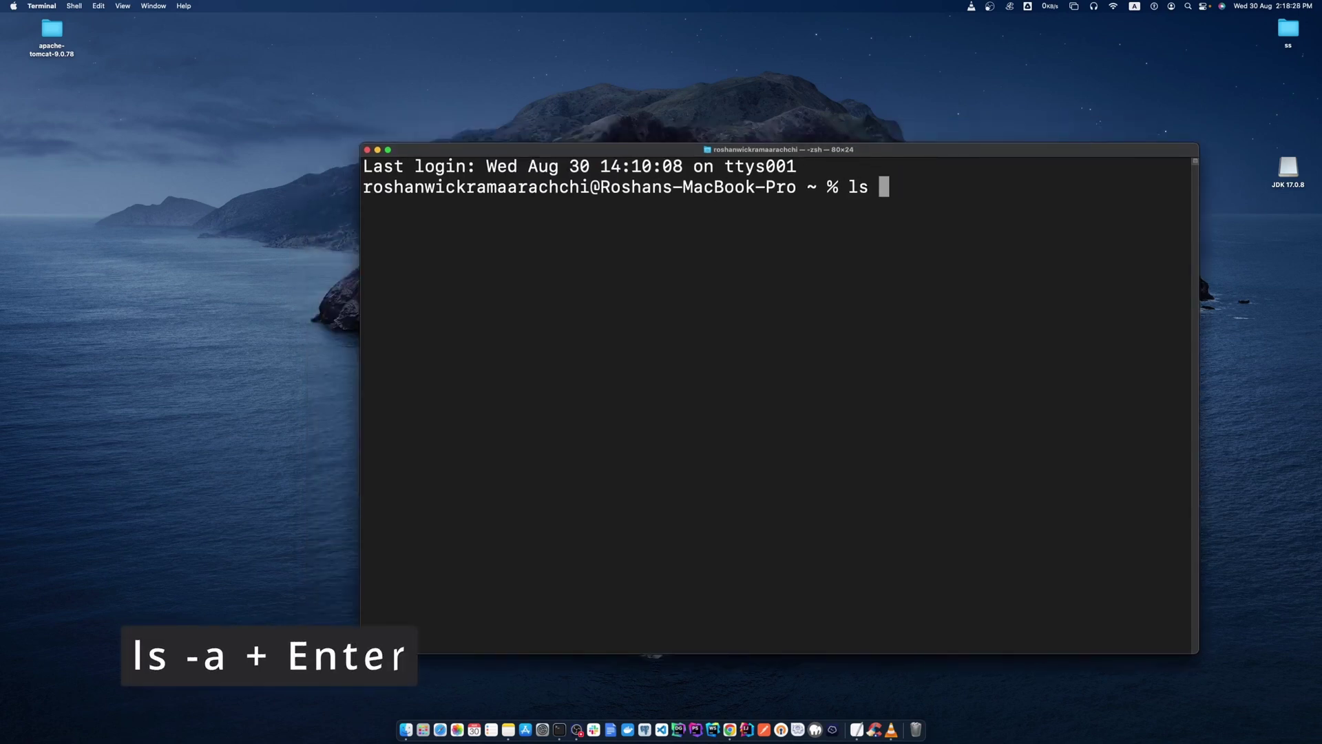
{"action": "type", "text": "-a"}
{"action": "key", "text": "Return"}
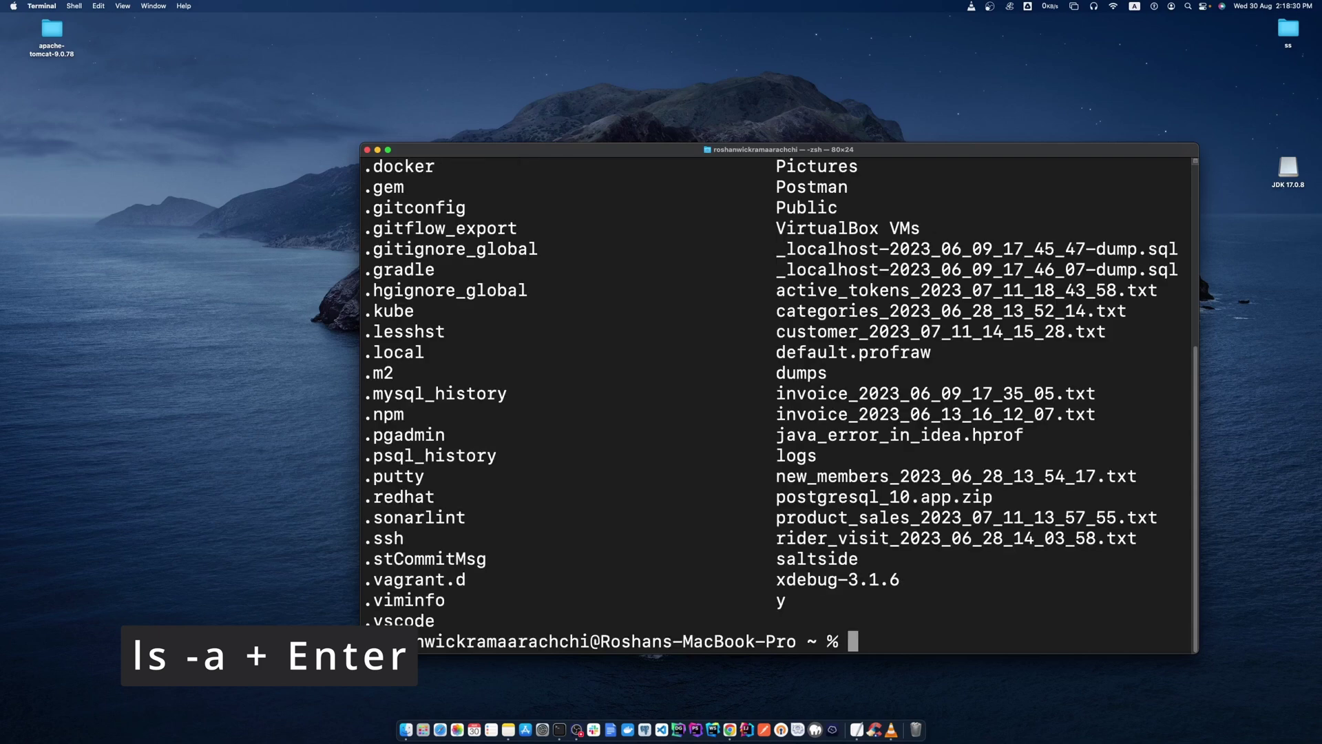
{"action": "scroll", "coordinate": [848, 323], "scroll_direction": "up", "scroll_amount": 5}
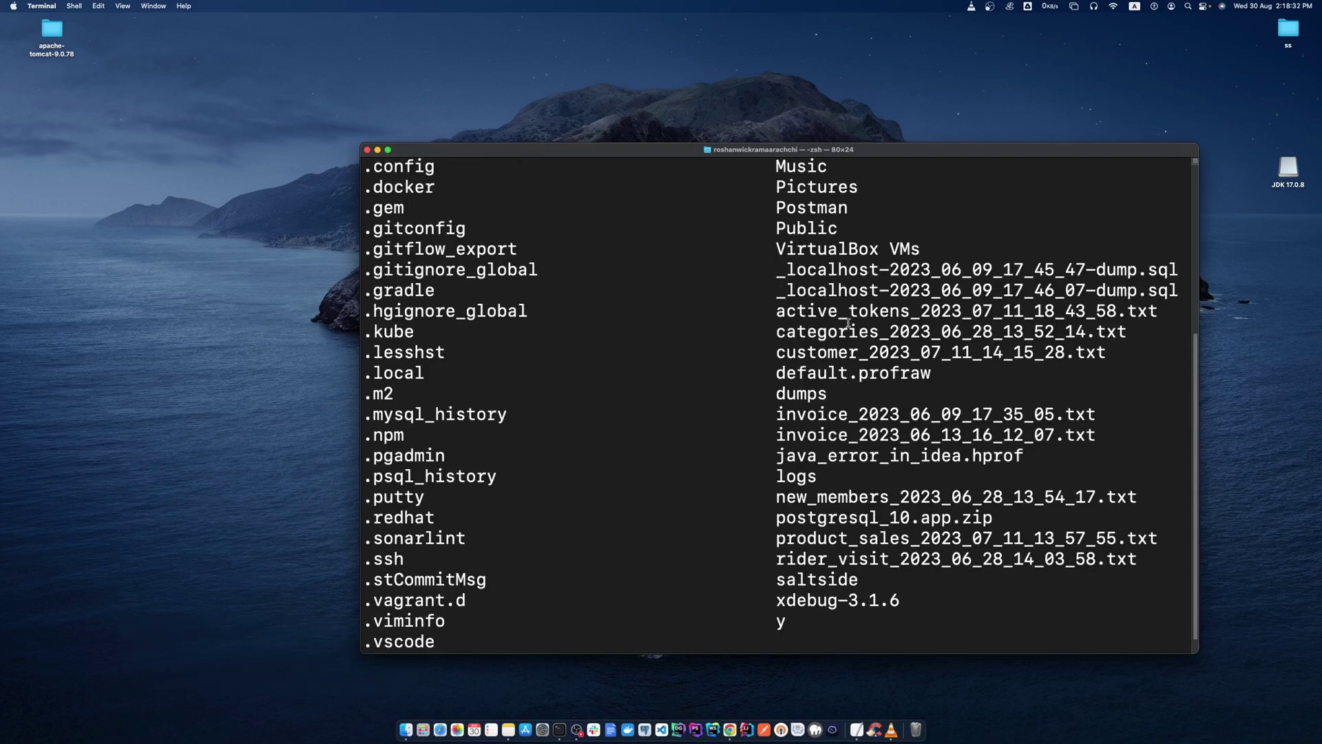
{"action": "scroll", "coordinate": [785, 320], "scroll_direction": "up", "scroll_amount": 2}
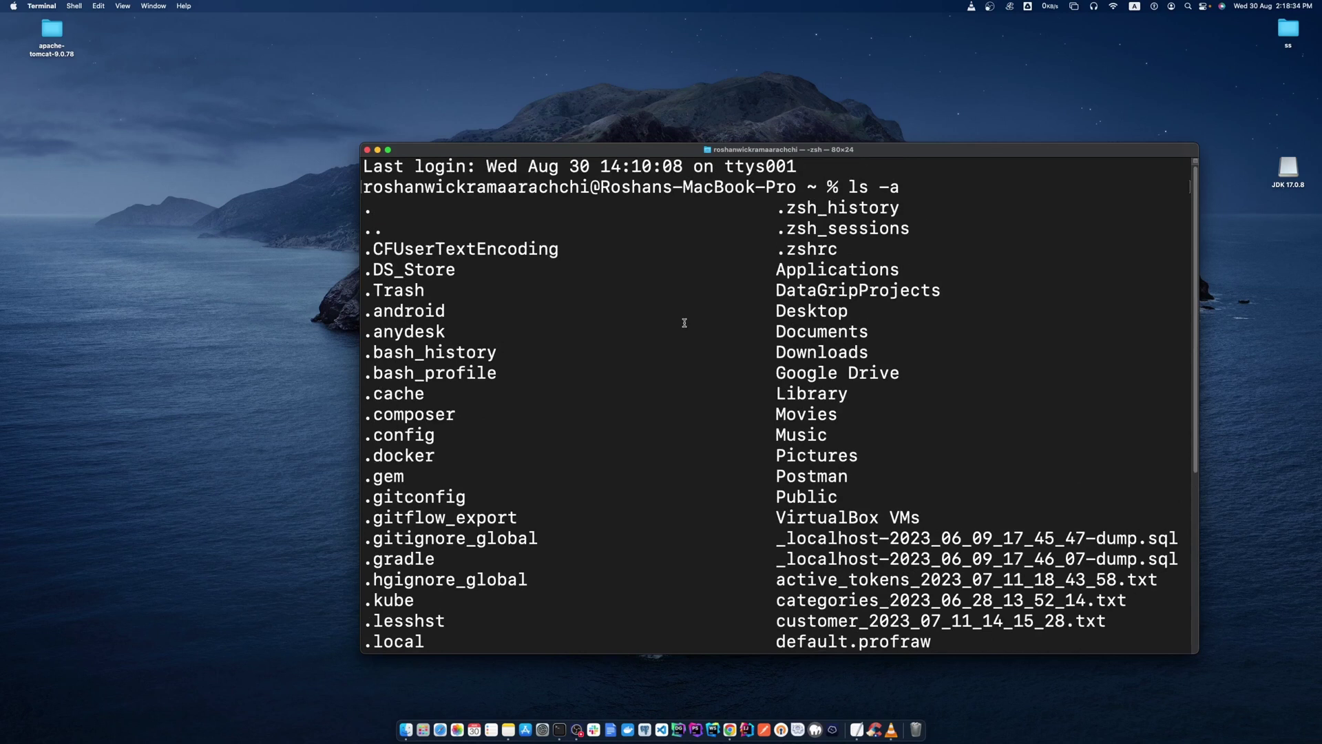
{"action": "double_click", "coordinate": [779, 252]}
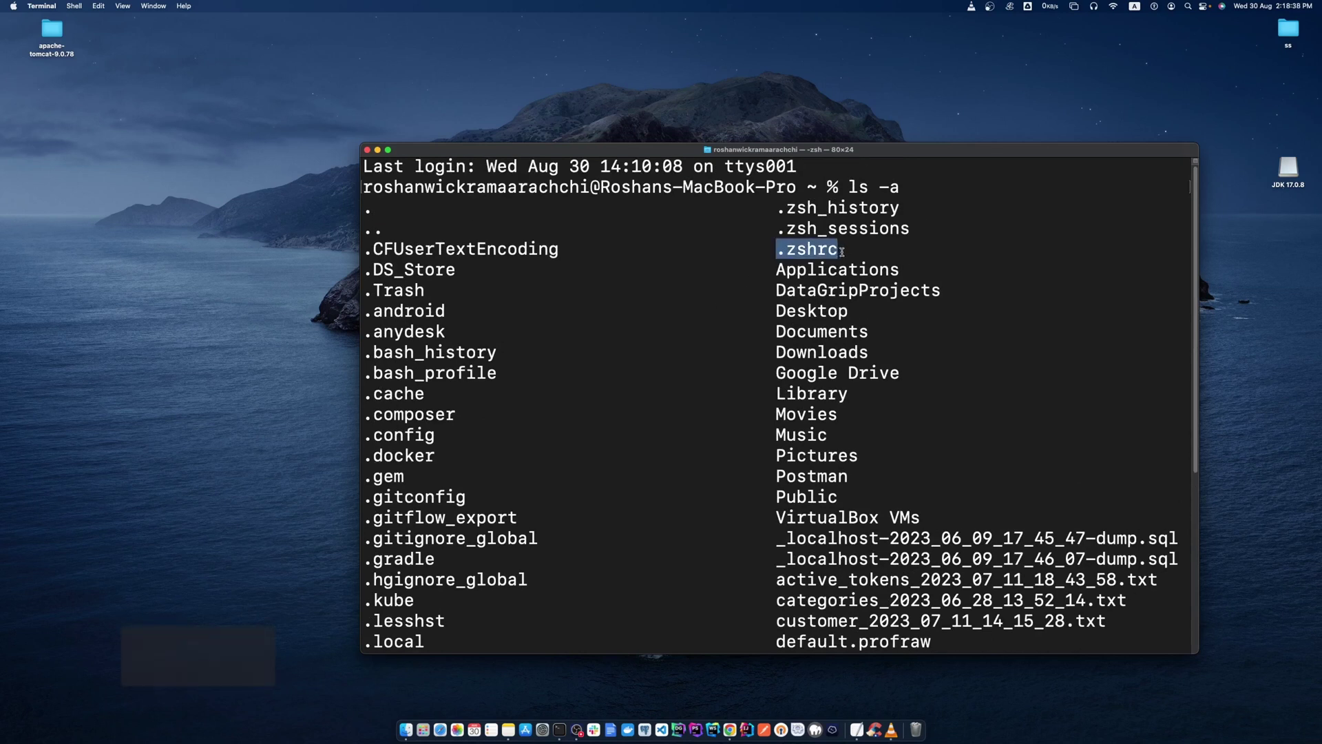
{"action": "scroll", "coordinate": [852, 381], "scroll_direction": "down", "scroll_amount": 1}
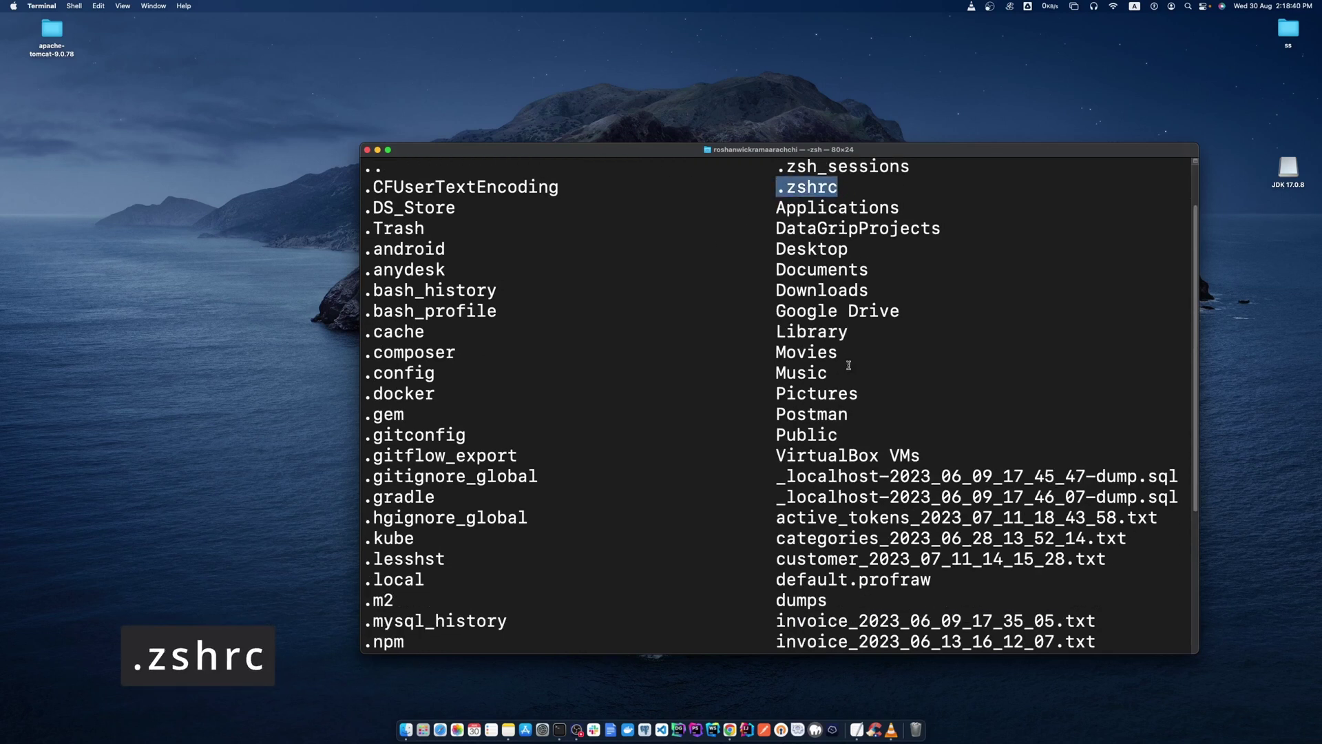
{"action": "scroll", "coordinate": [850, 382], "scroll_direction": "down", "scroll_amount": 5}
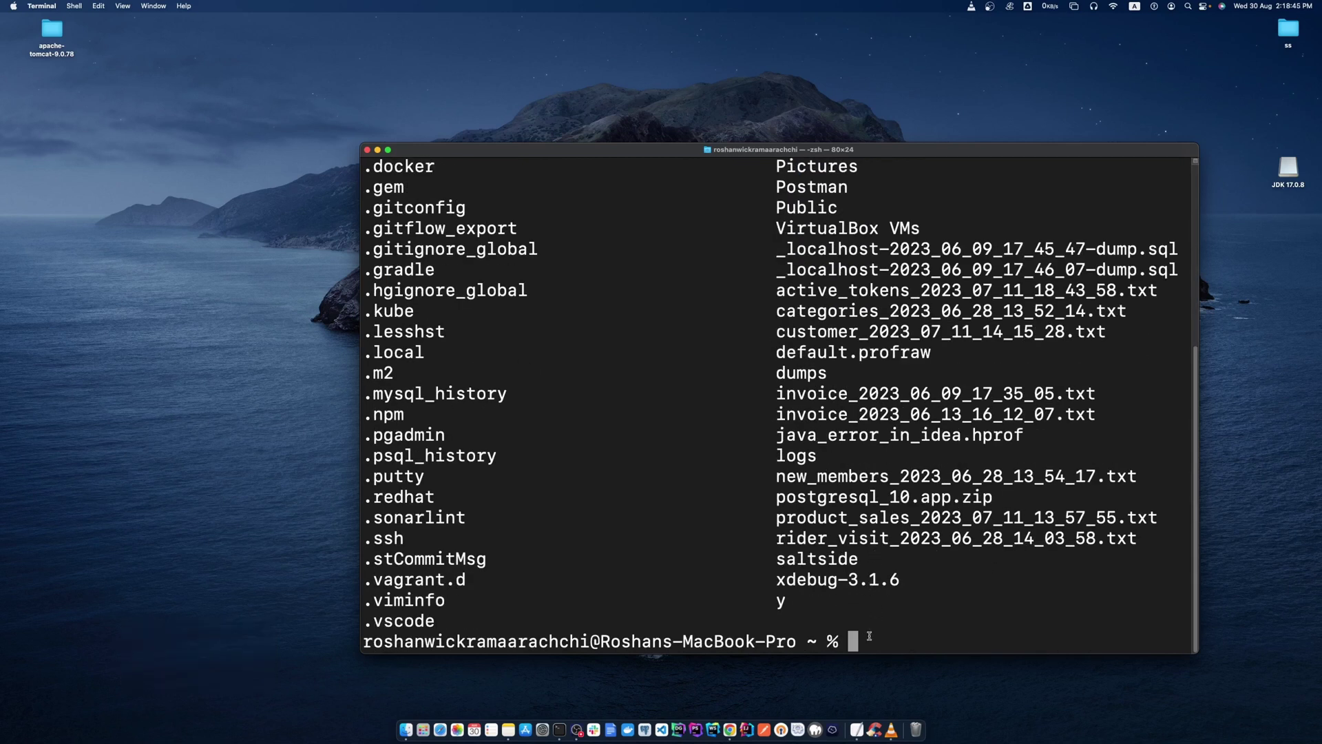
Open .zshrc in TextEdit by running open -e .zshrc, minimize the Terminal window, and reposition the editor window.
{"action": "type", "text": "open -e"}
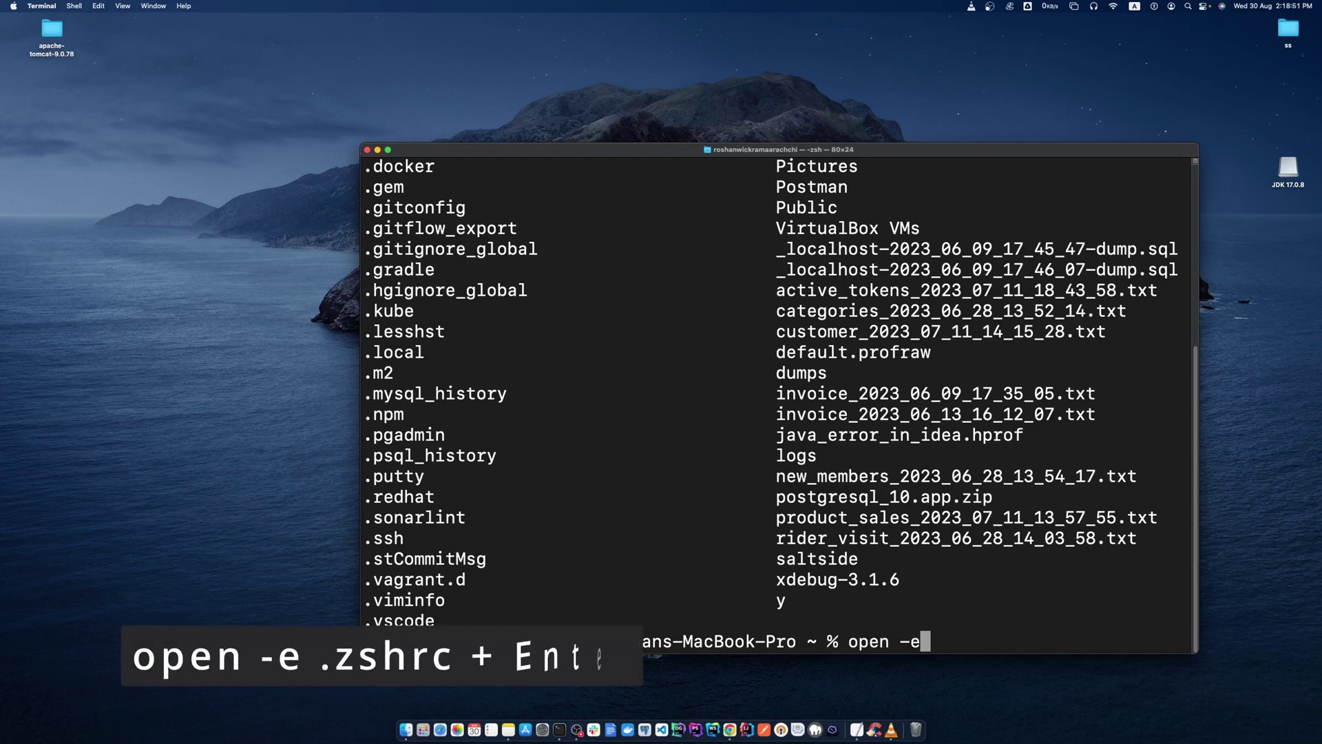
{"action": "type", "text": " .zshrc"}
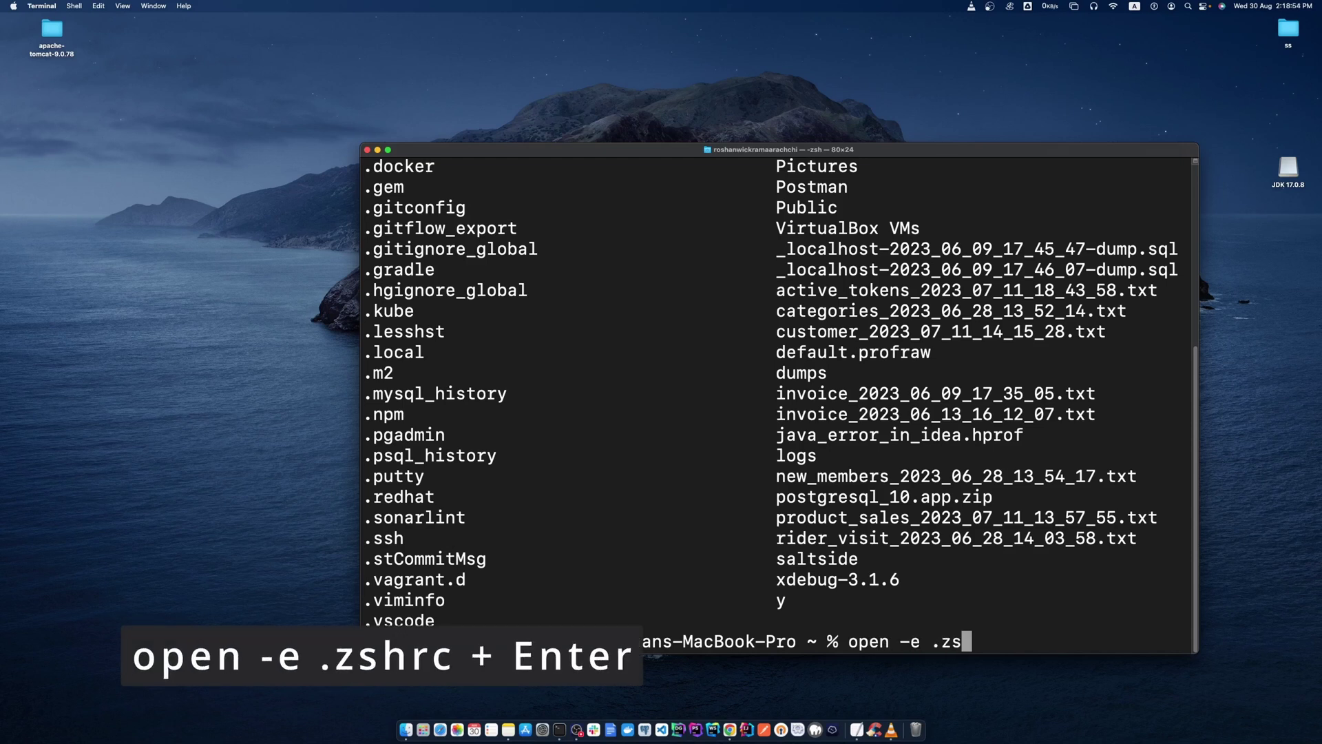
{"action": "key", "text": "Return"}
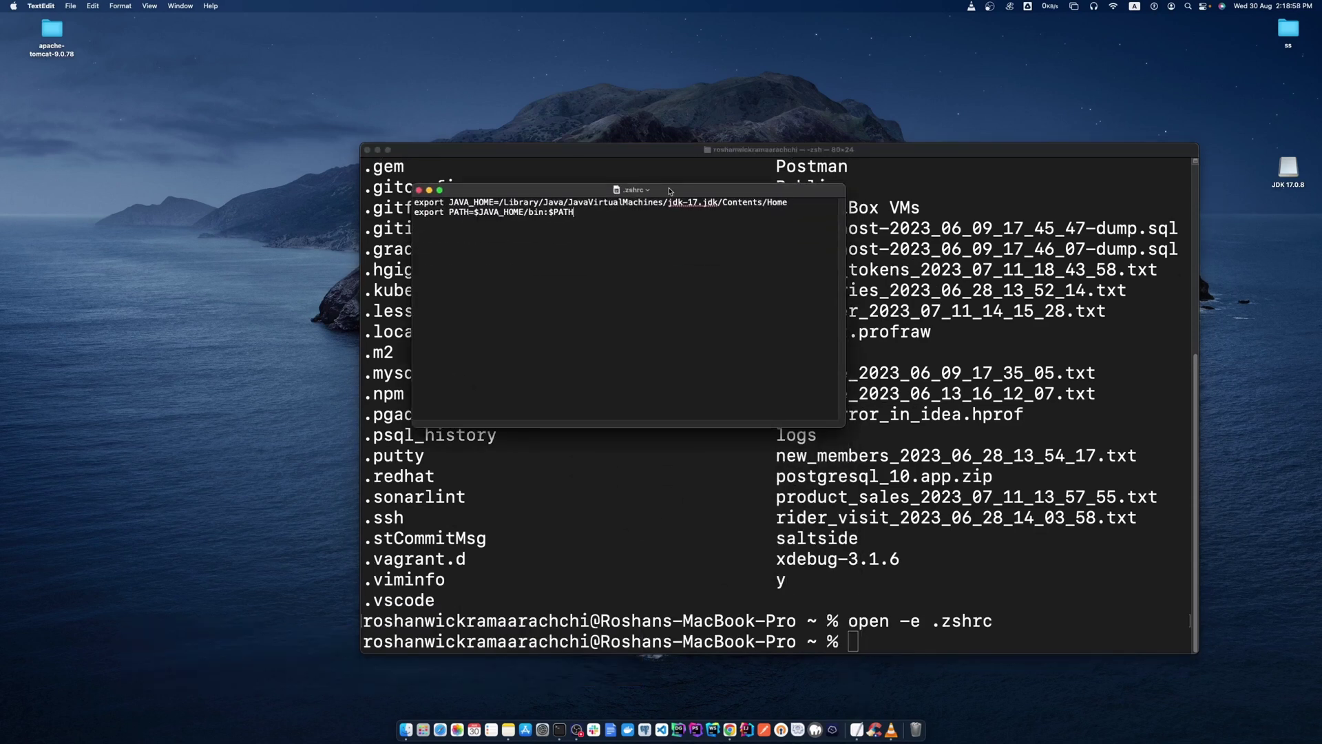
{"action": "left_click_drag", "start_coordinate": [651, 190], "coordinate": [613, 208]}
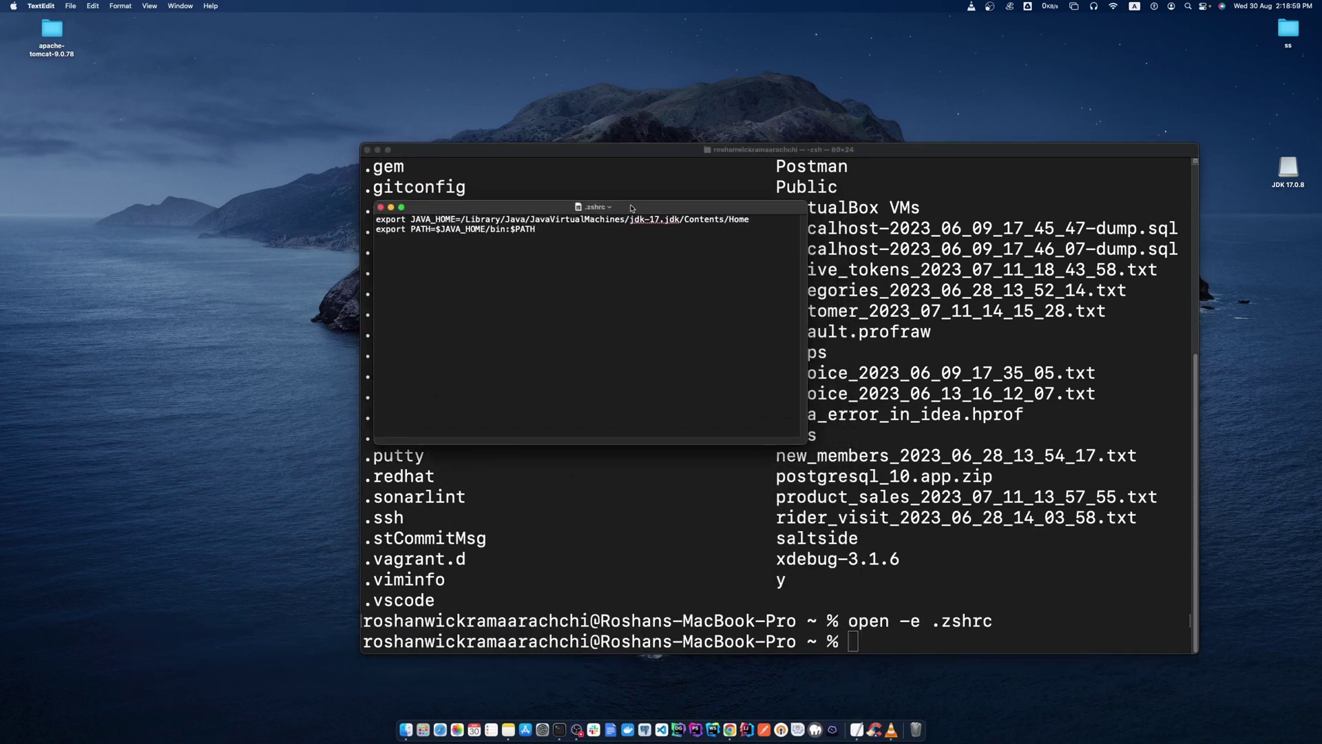
{"action": "left_click", "coordinate": [377, 150]}
{"action": "left_click_drag", "start_coordinate": [543, 211], "coordinate": [513, 205]}
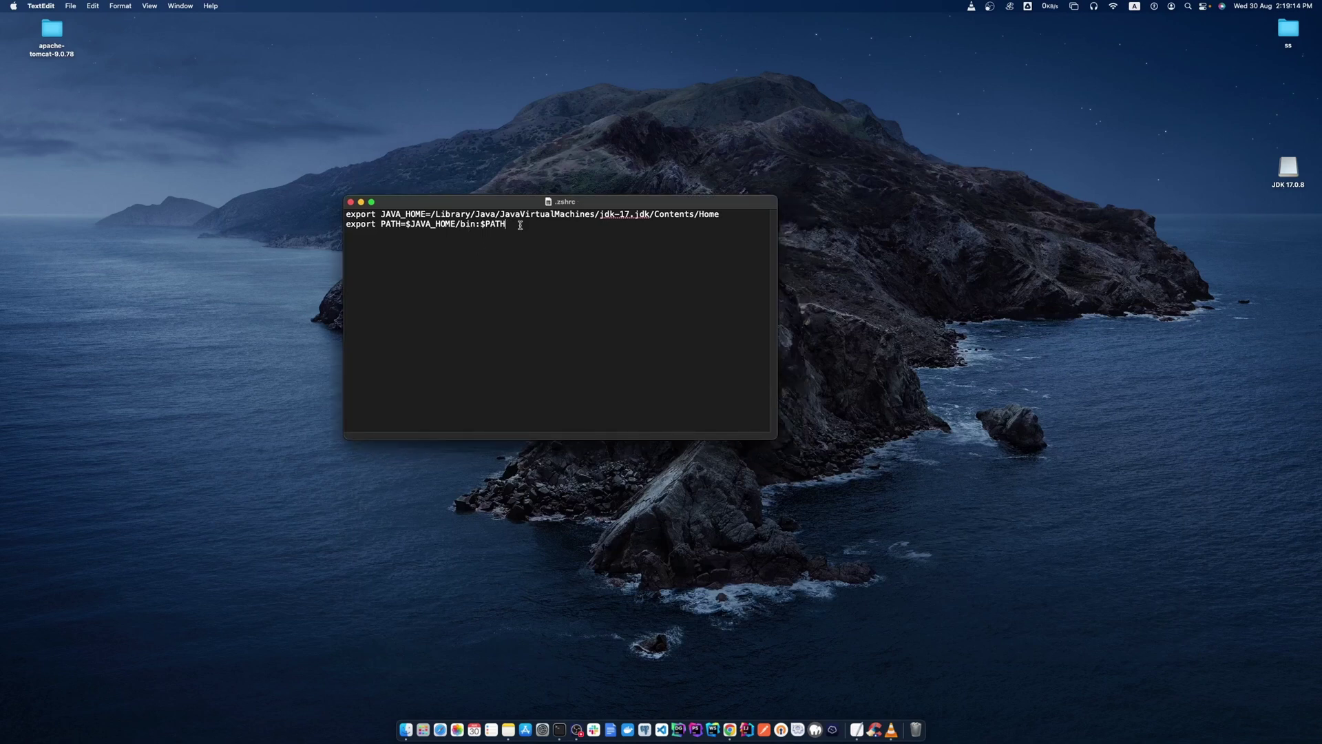
Add the line export MAVEN_HOME=/Library/apache-maven-3.9.4 below the existing exports in .zshrc, with export in lowercase.
{"action": "key", "text": "Return"}
{"action": "type", "text": "Export "}
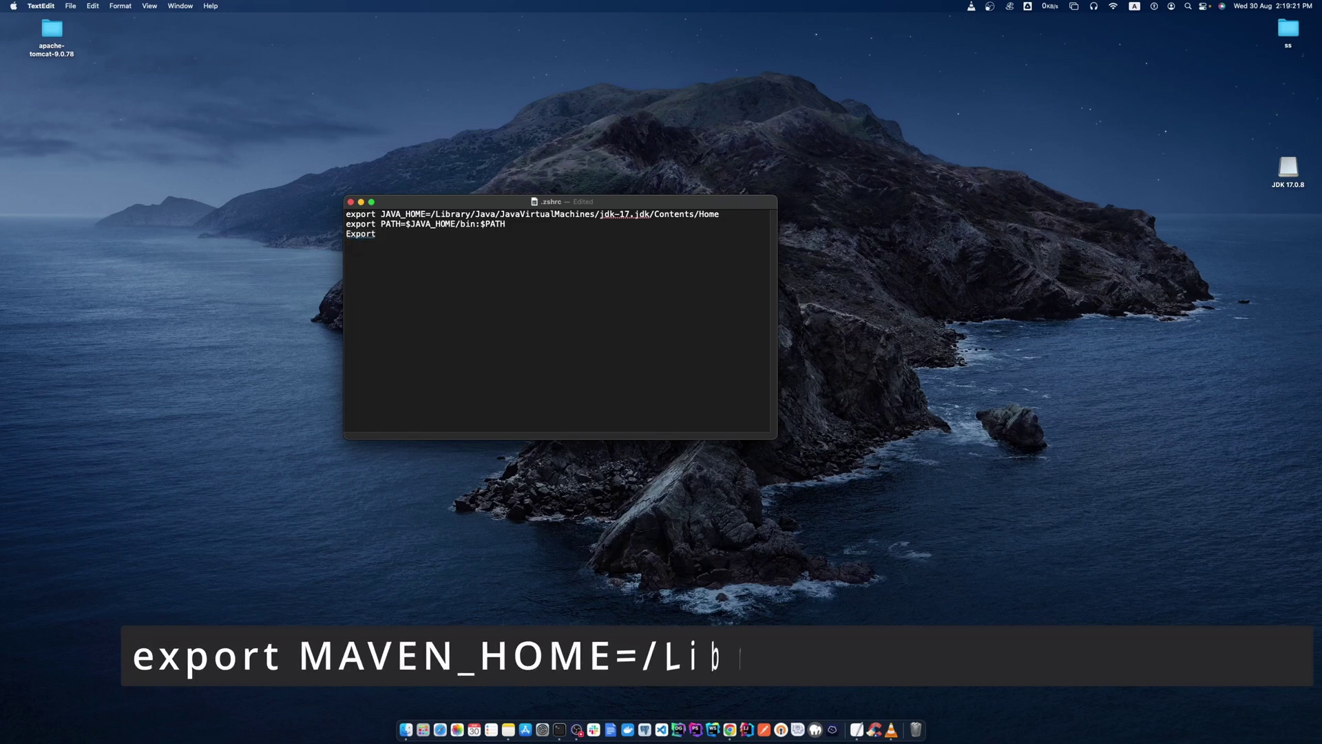
{"action": "type", "text": "MAVEN"}
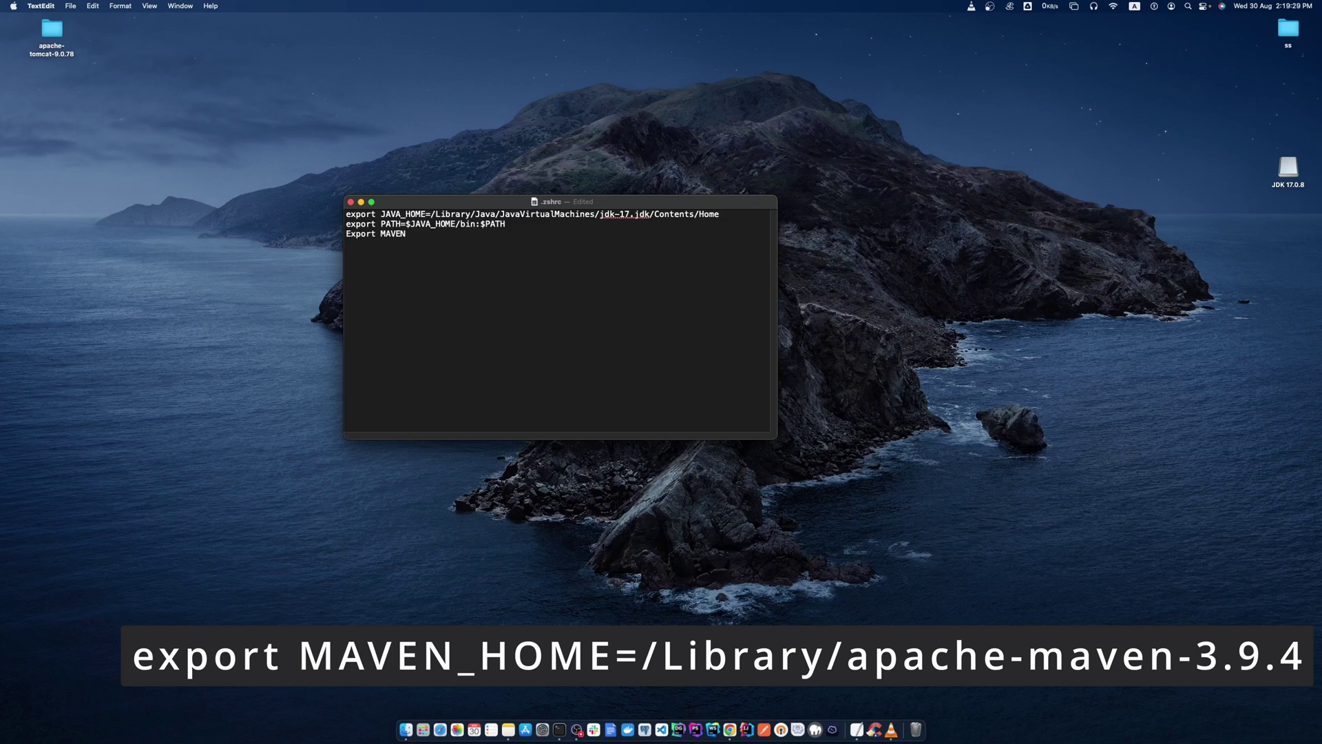
{"action": "type", "text": "_HOME="}
{"action": "right_click", "coordinate": [460, 241]}
{"action": "left_click", "coordinate": [474, 270]}
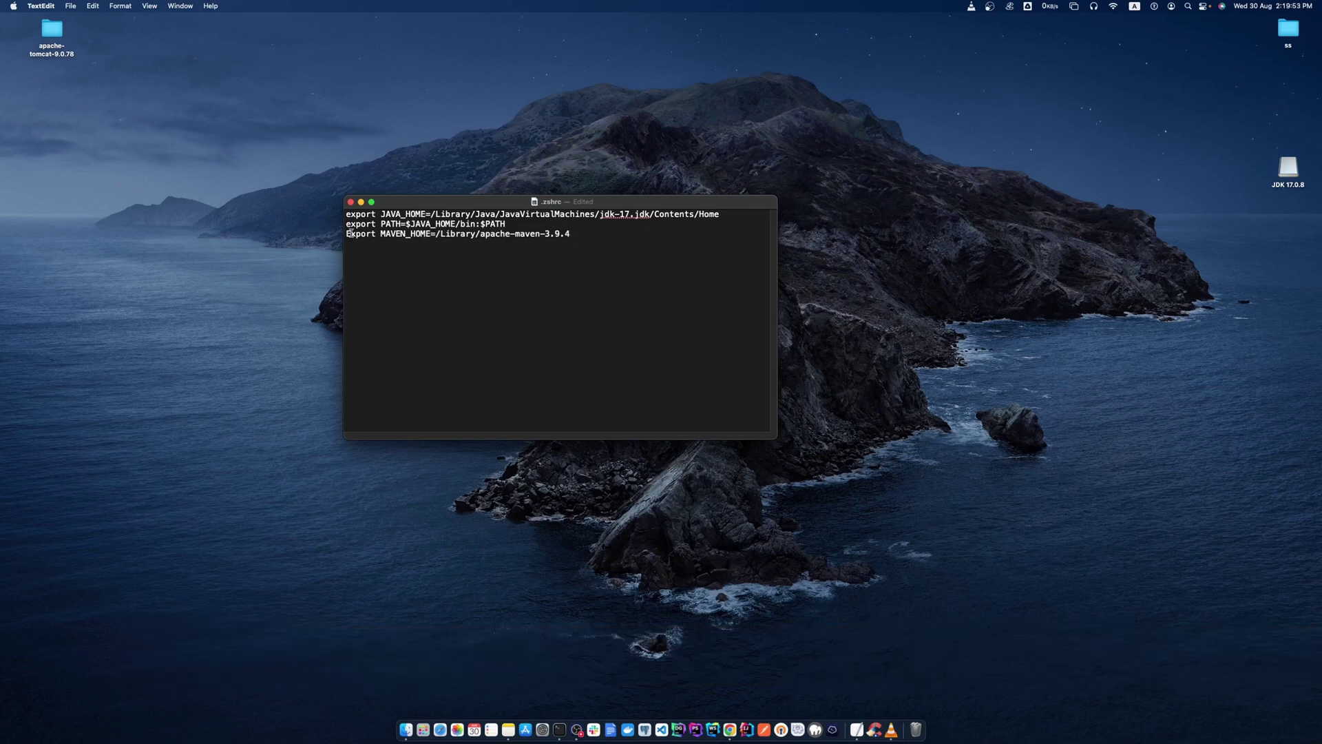
{"action": "left_click", "coordinate": [351, 234]}
{"action": "key", "text": "BackSpace"}
{"action": "type", "text": "e"}
Add the line export PATH=$MAVEN_HOME/bin:$PATH below the MAVEN_HOME line and save .zshrc.
{"action": "left_click", "coordinate": [358, 243]}
{"action": "type", "text": "ex"}
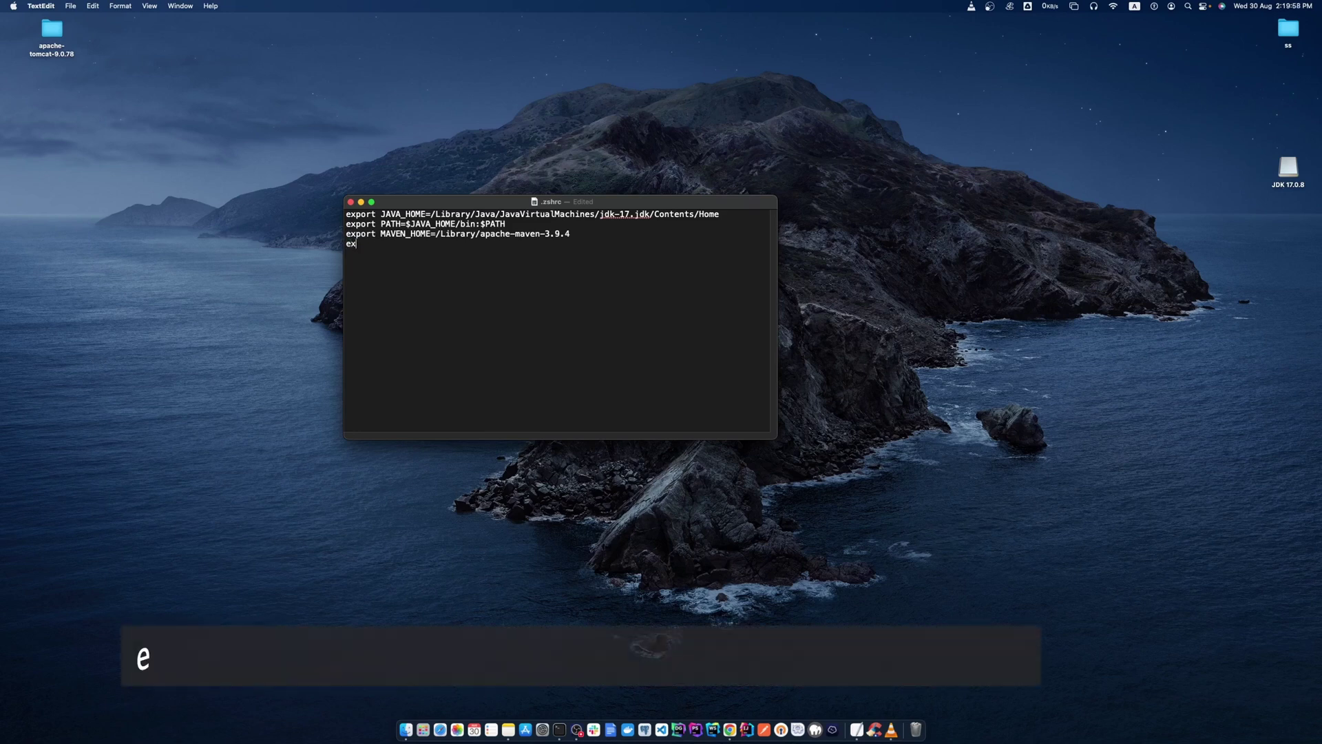
{"action": "type", "text": "port"}
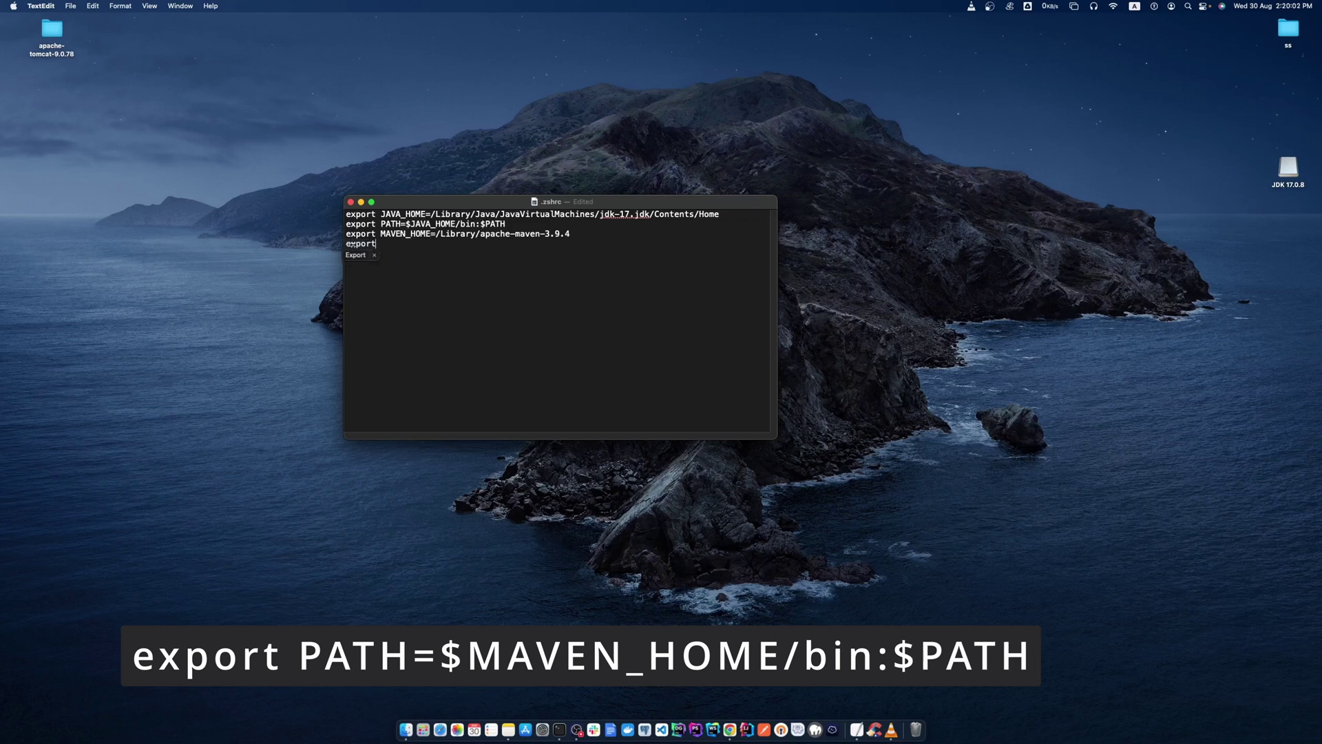
{"action": "type", "text": " PATH=$MAVEN_HOME/bin"}
{"action": "type", "text": ":$PATH"}
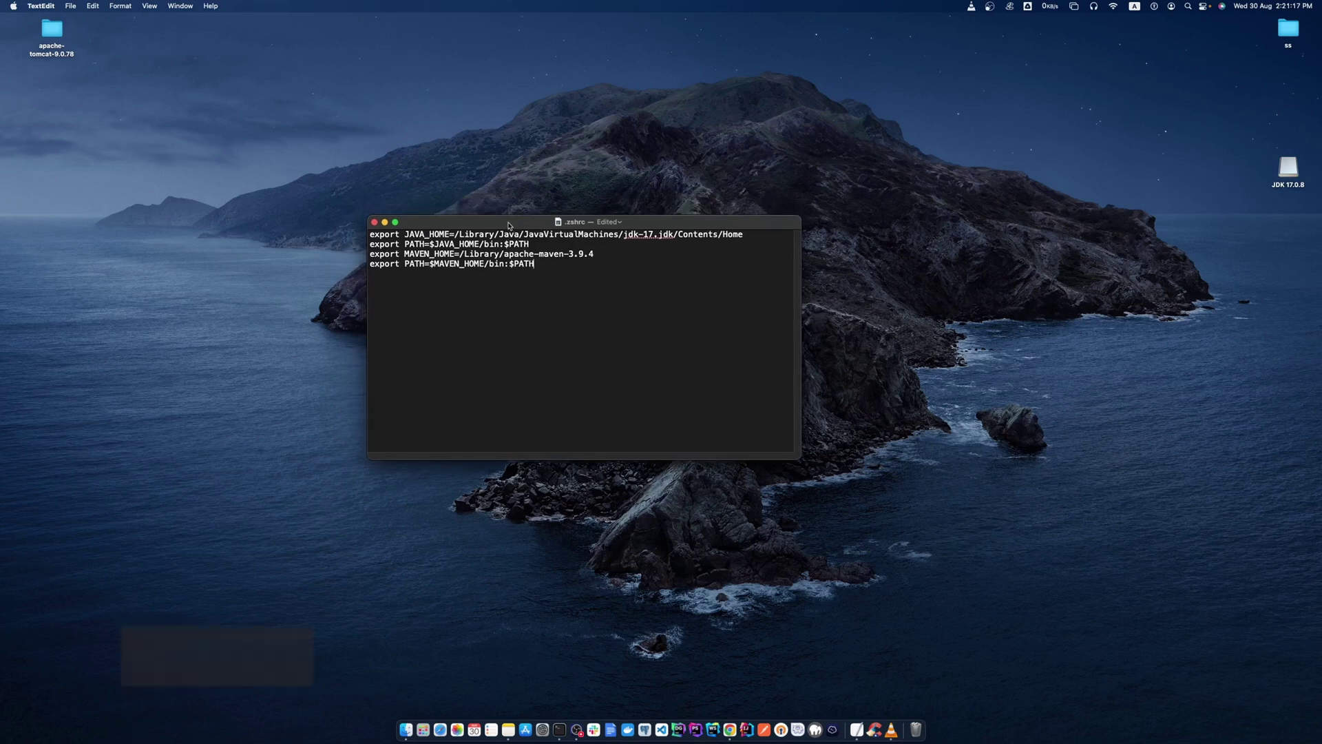
{"action": "key", "text": "super+s"}
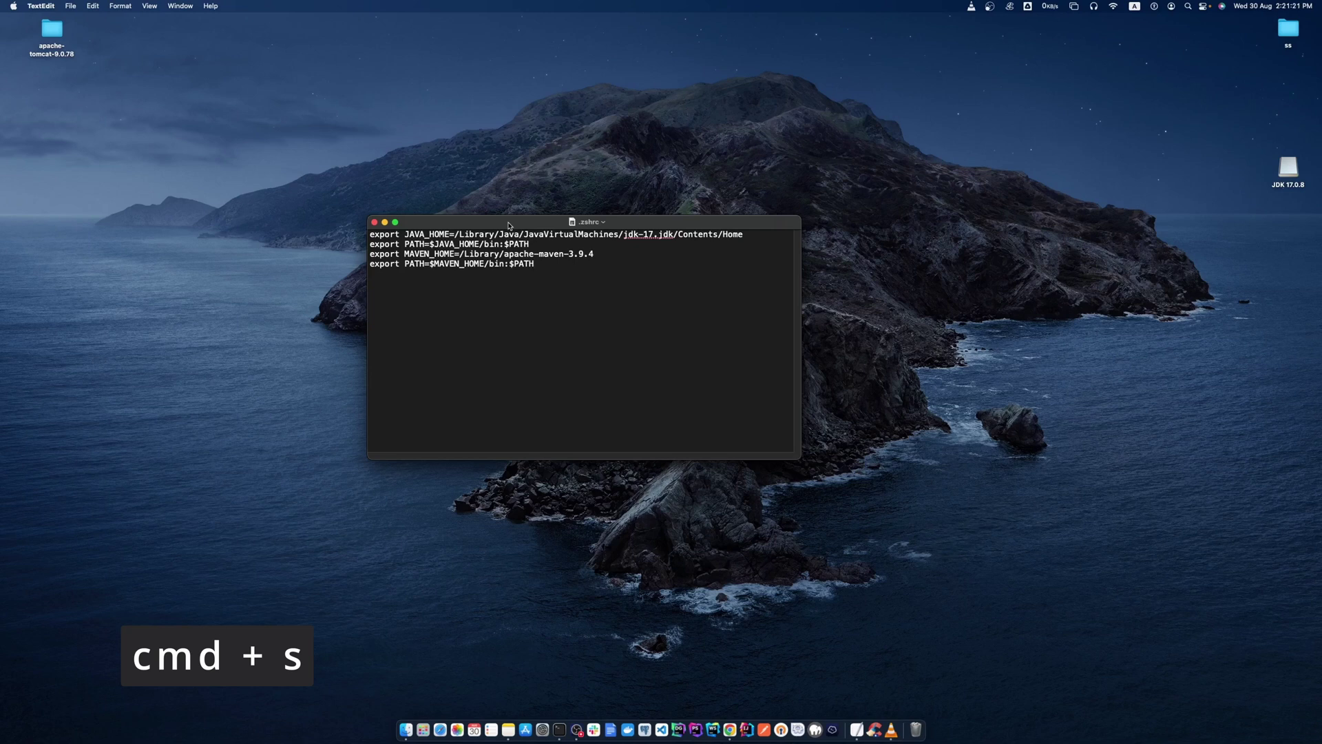
Quit Terminal, close the .zshrc document, and launch Terminal again so the new variables load.
{"action": "right_click", "coordinate": [559, 729]}
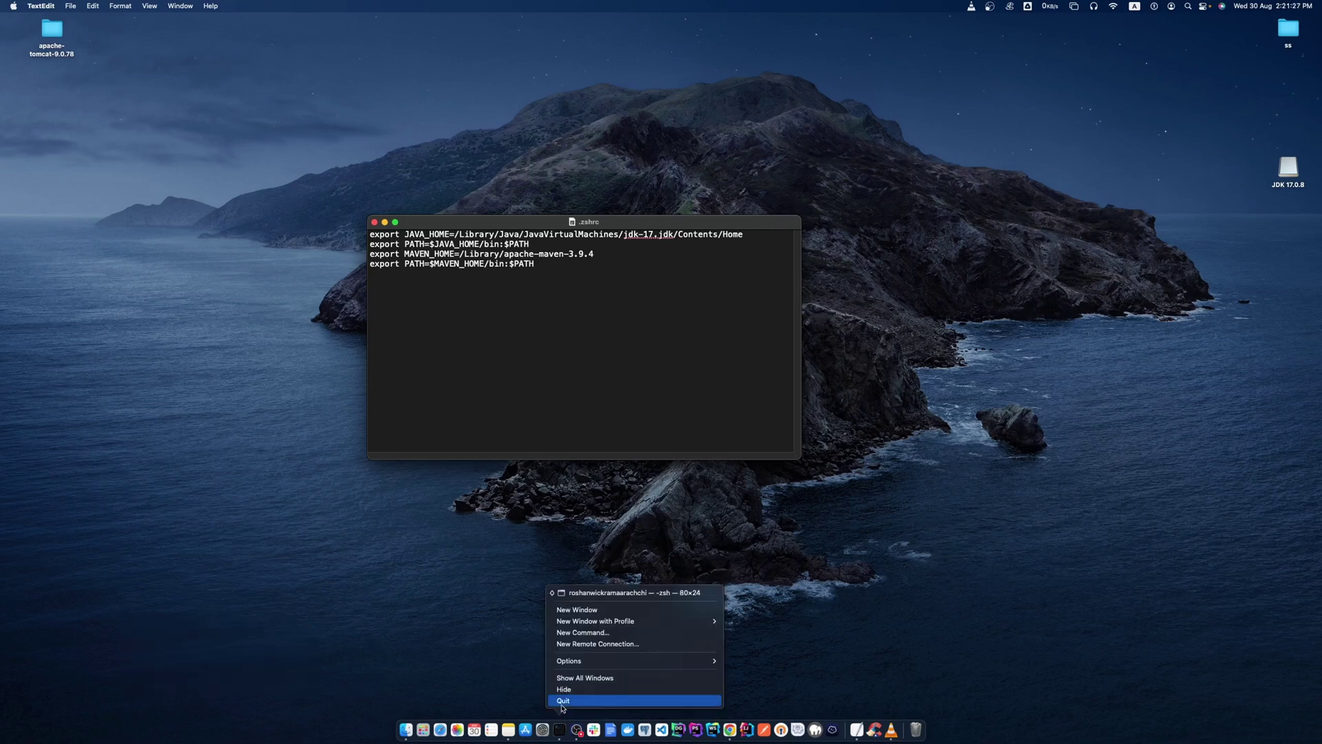
{"action": "left_click", "coordinate": [563, 700]}
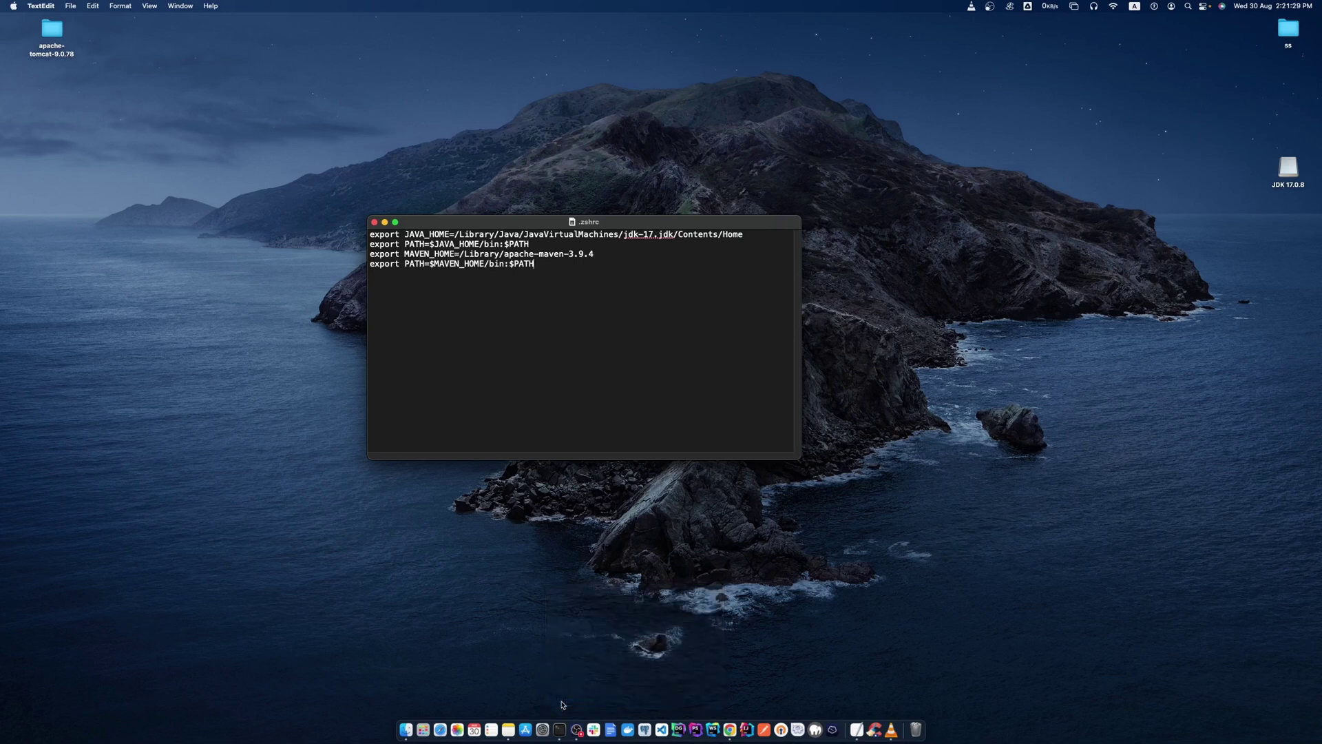
{"action": "key", "text": "super+w"}
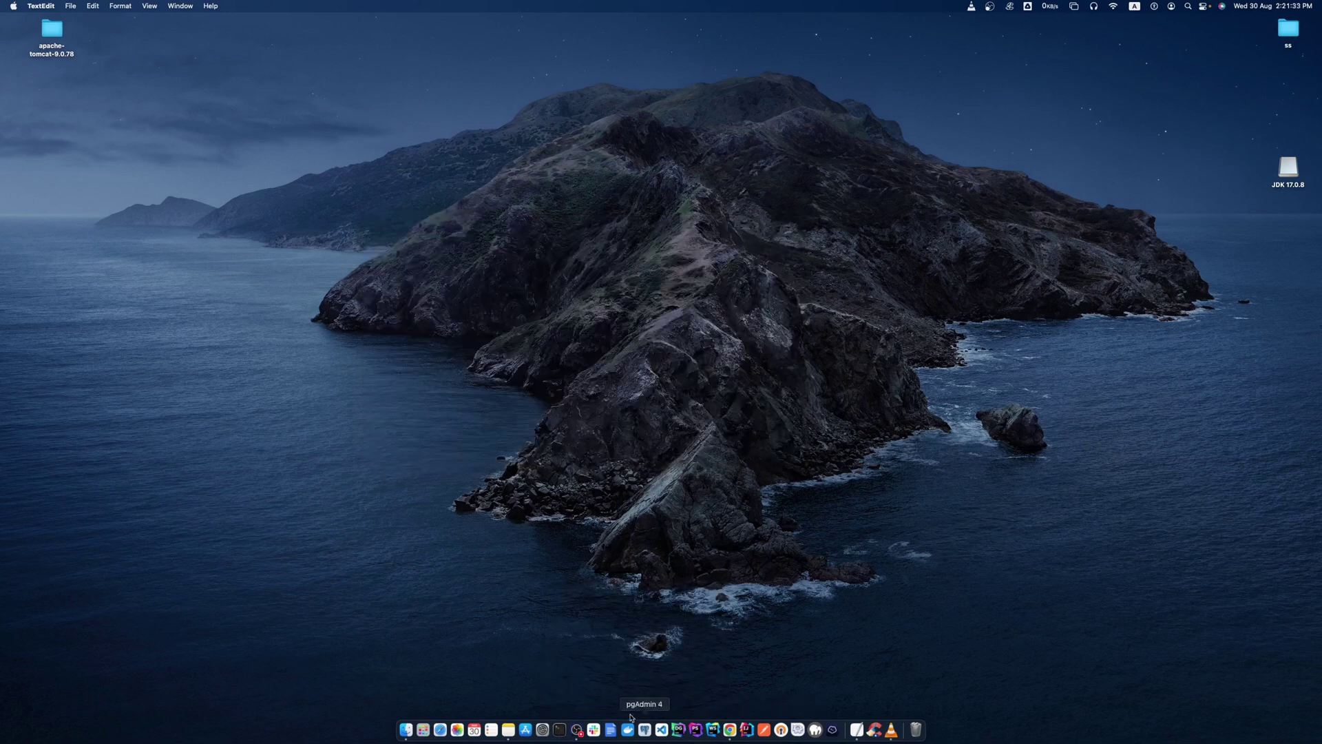
{"action": "right_click", "coordinate": [559, 729]}
{"action": "left_click", "coordinate": [558, 728]}
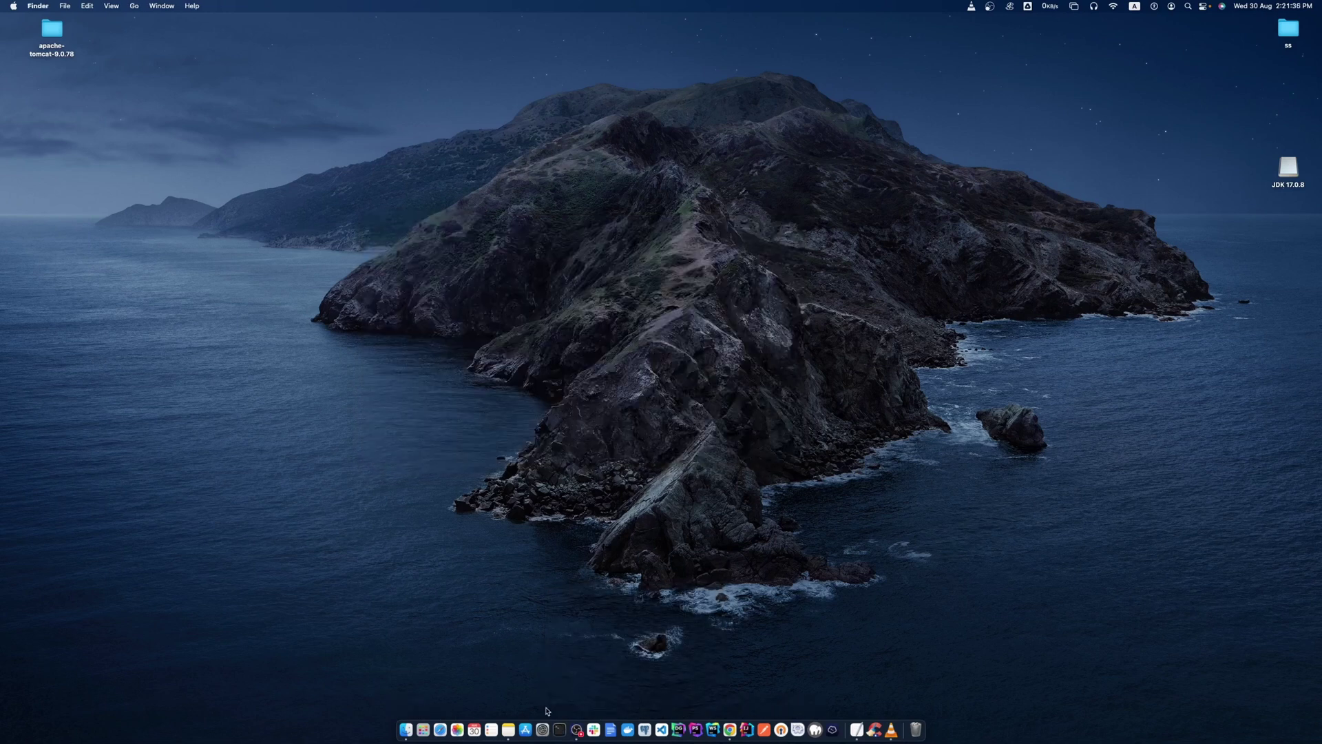
{"action": "left_click", "coordinate": [558, 728]}
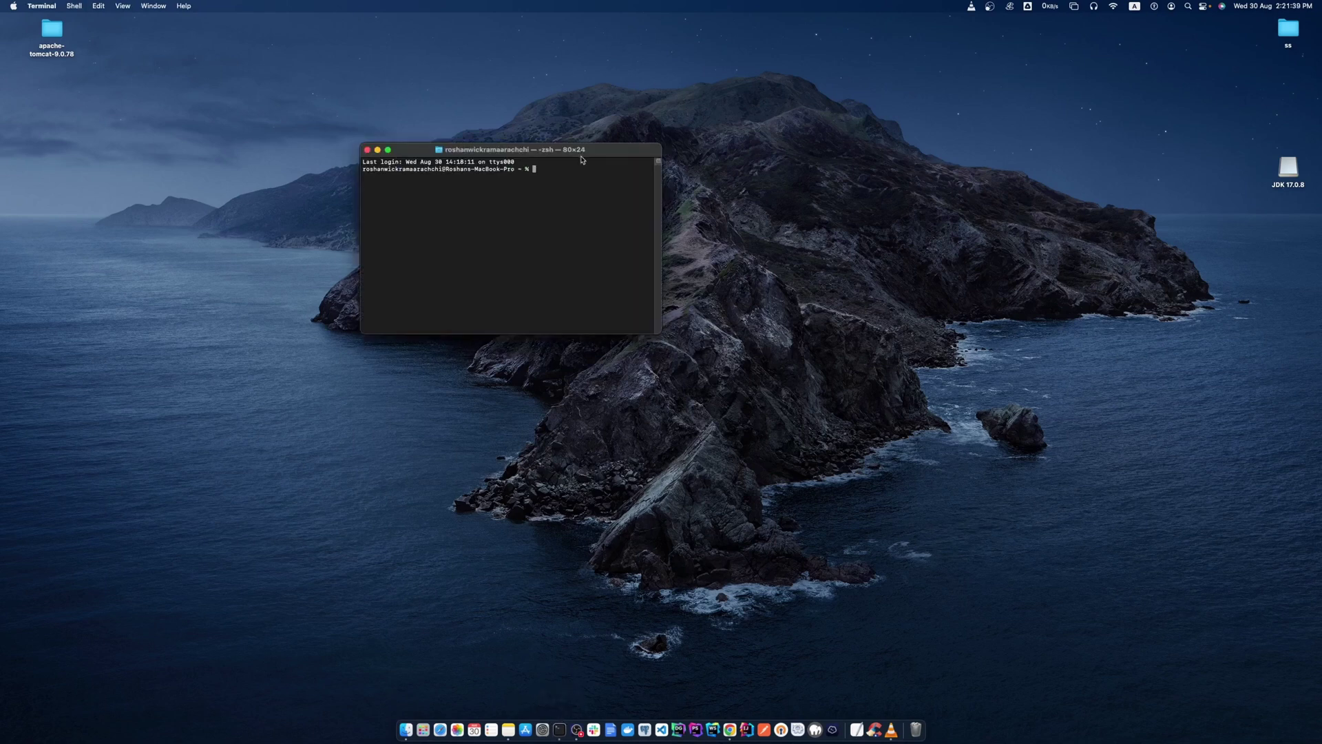
Check the Maven installation with mvn -version, enlarging the text and highlighting the Maven home line.
{"action": "key", "text": "super+plus"}
{"action": "type", "text": "mvn -version"}
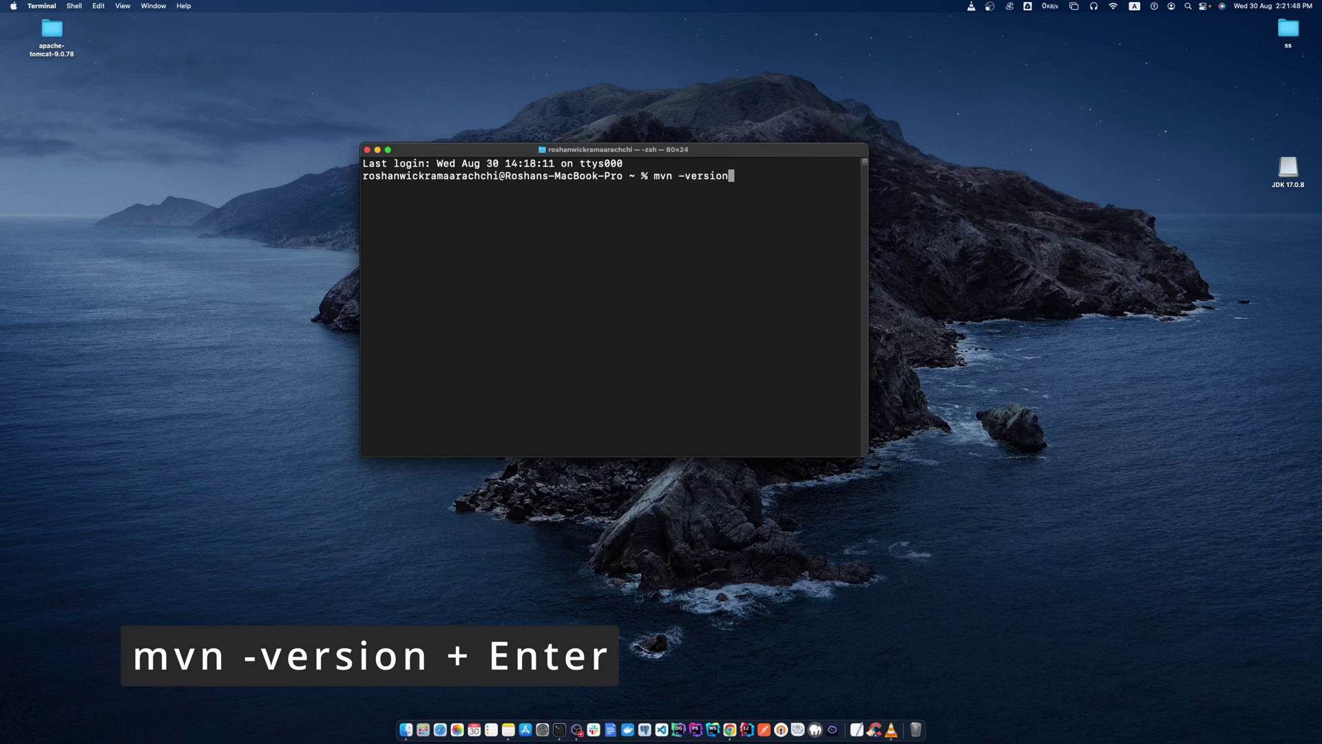
{"action": "key", "text": "Return"}
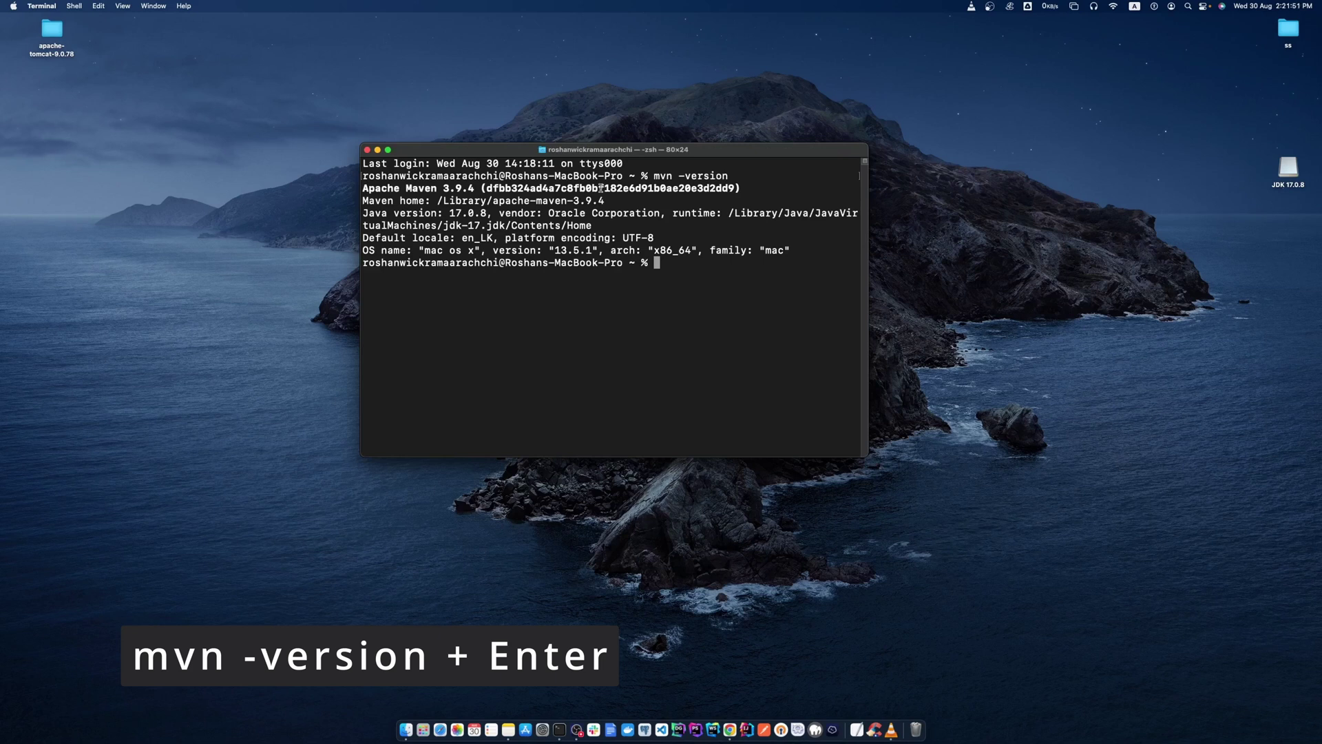
{"action": "key", "text": "super+plus"}
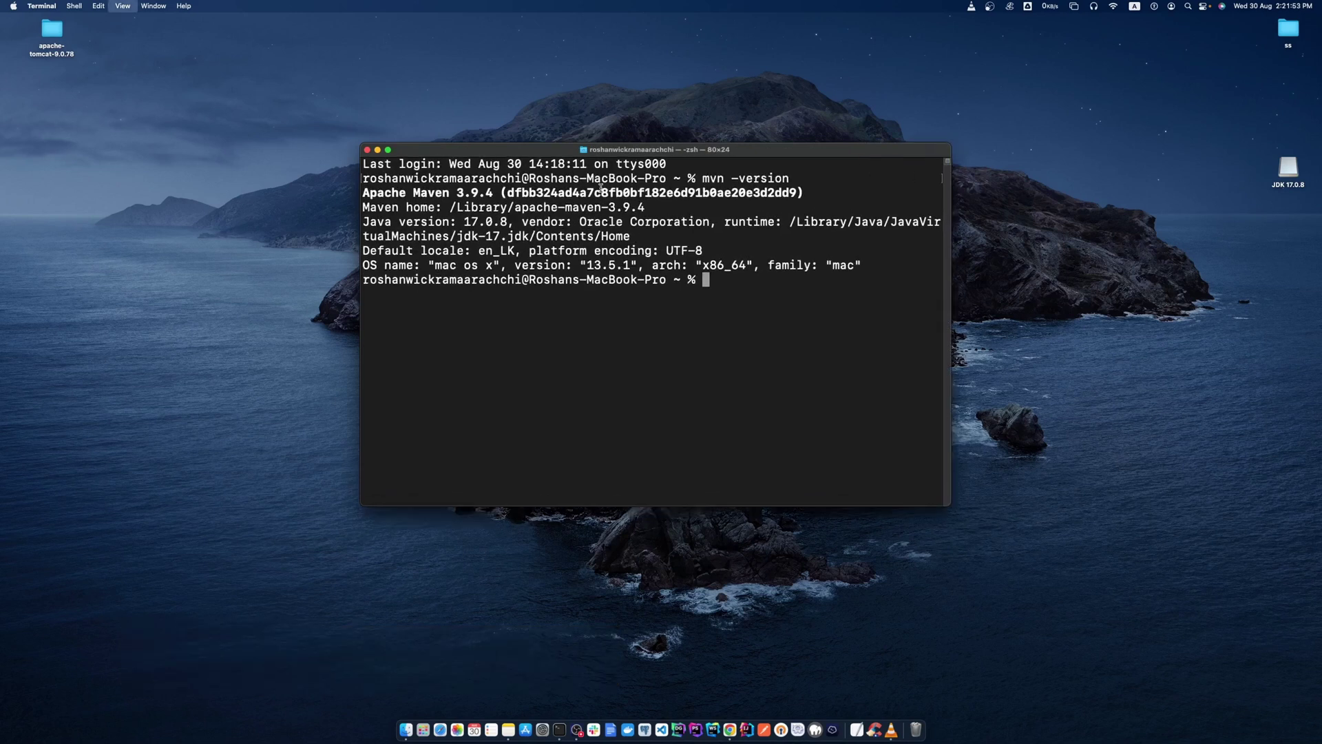
{"action": "left_click_drag", "start_coordinate": [645, 207], "coordinate": [363, 207]}
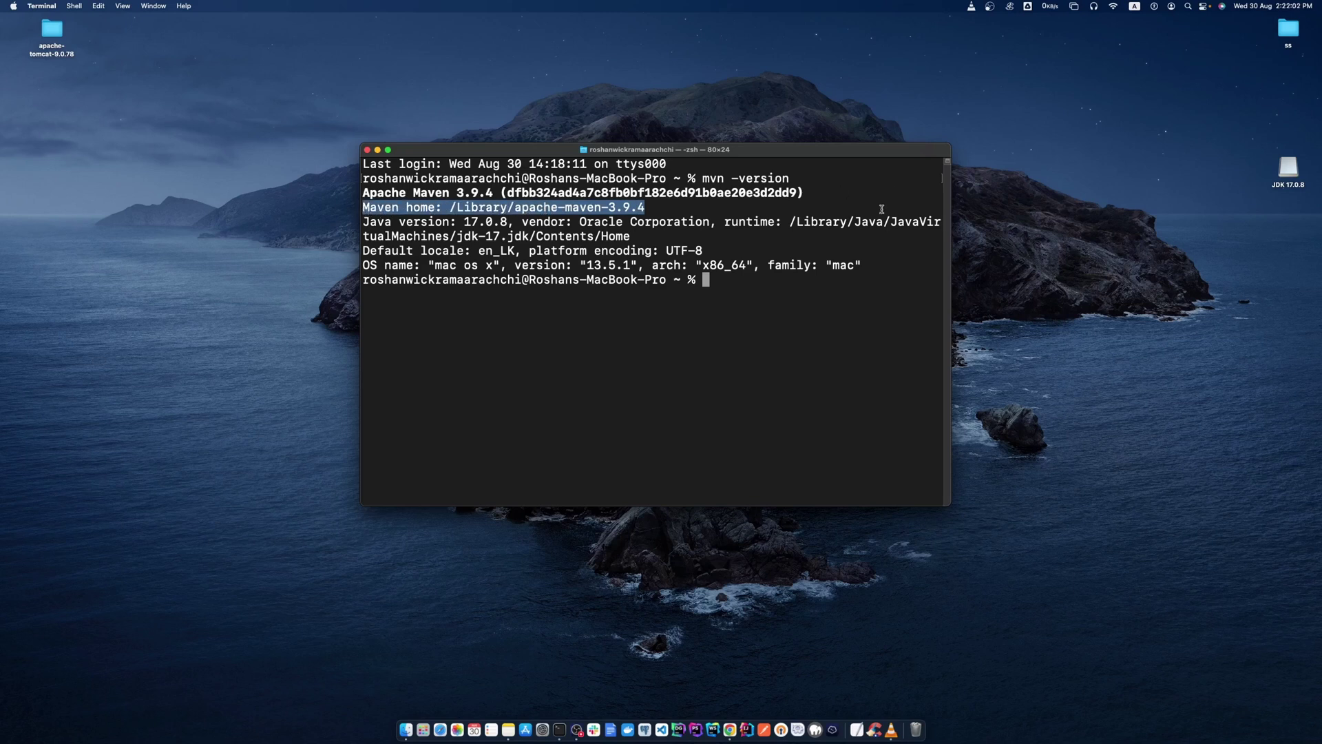
{"action": "left_click", "coordinate": [724, 293]}
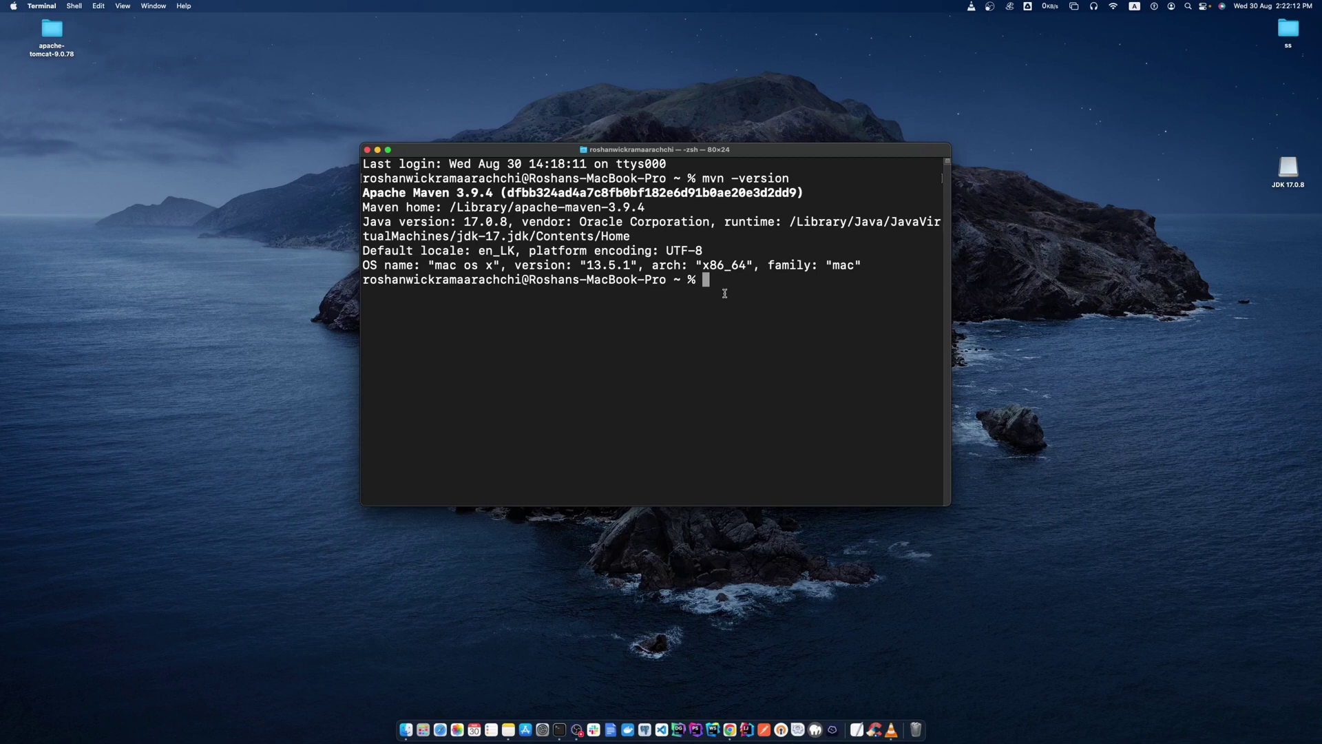
Print the Maven home variable with echo $MAVEN_HOME and highlight the returned path.
{"action": "type", "text": "e"}
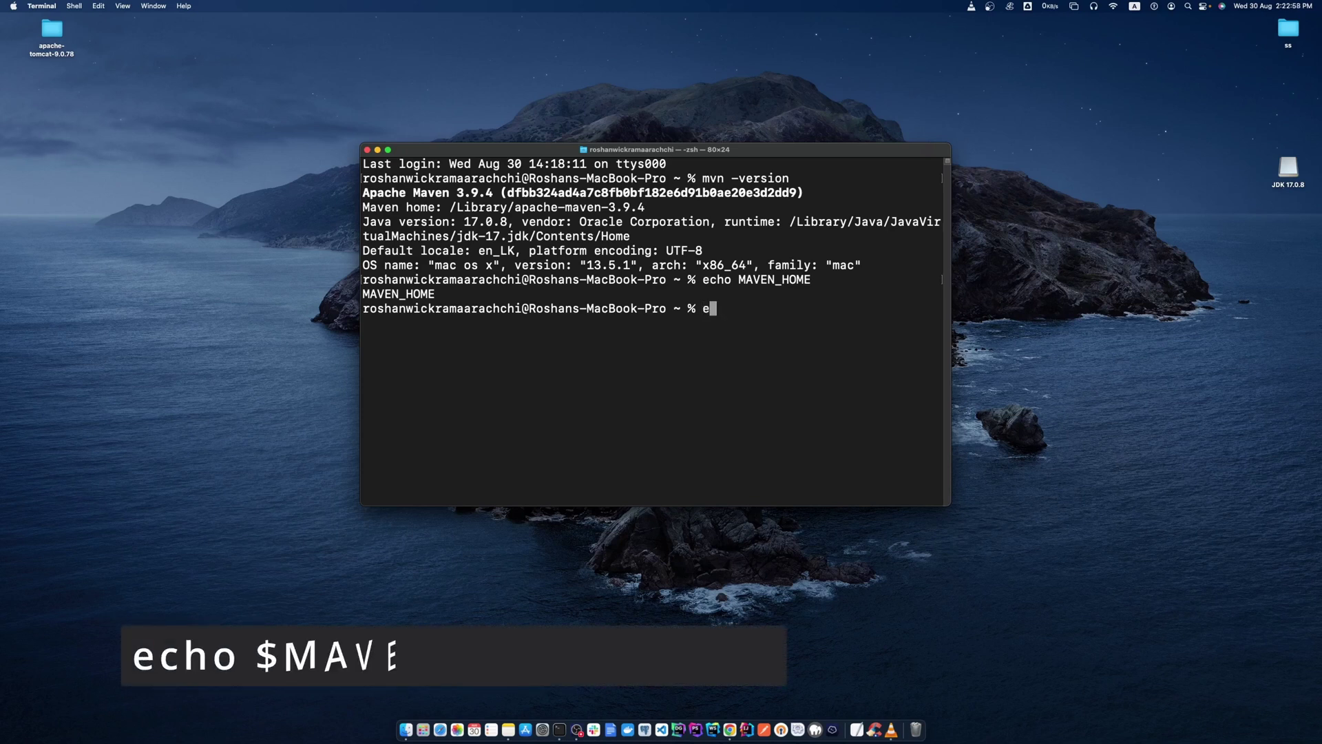
{"action": "type", "text": "ch"}
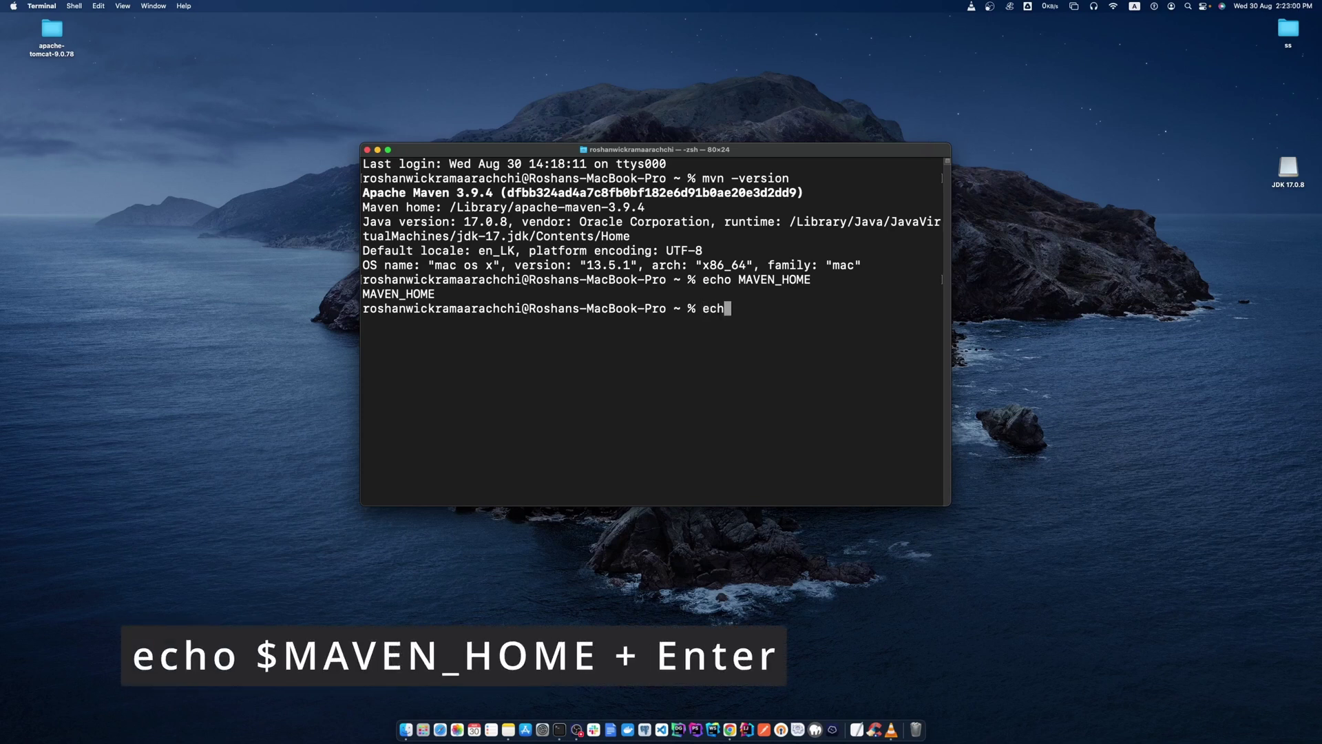
{"action": "type", "text": "o $MAVEN_HOME"}
{"action": "key", "text": "Return"}
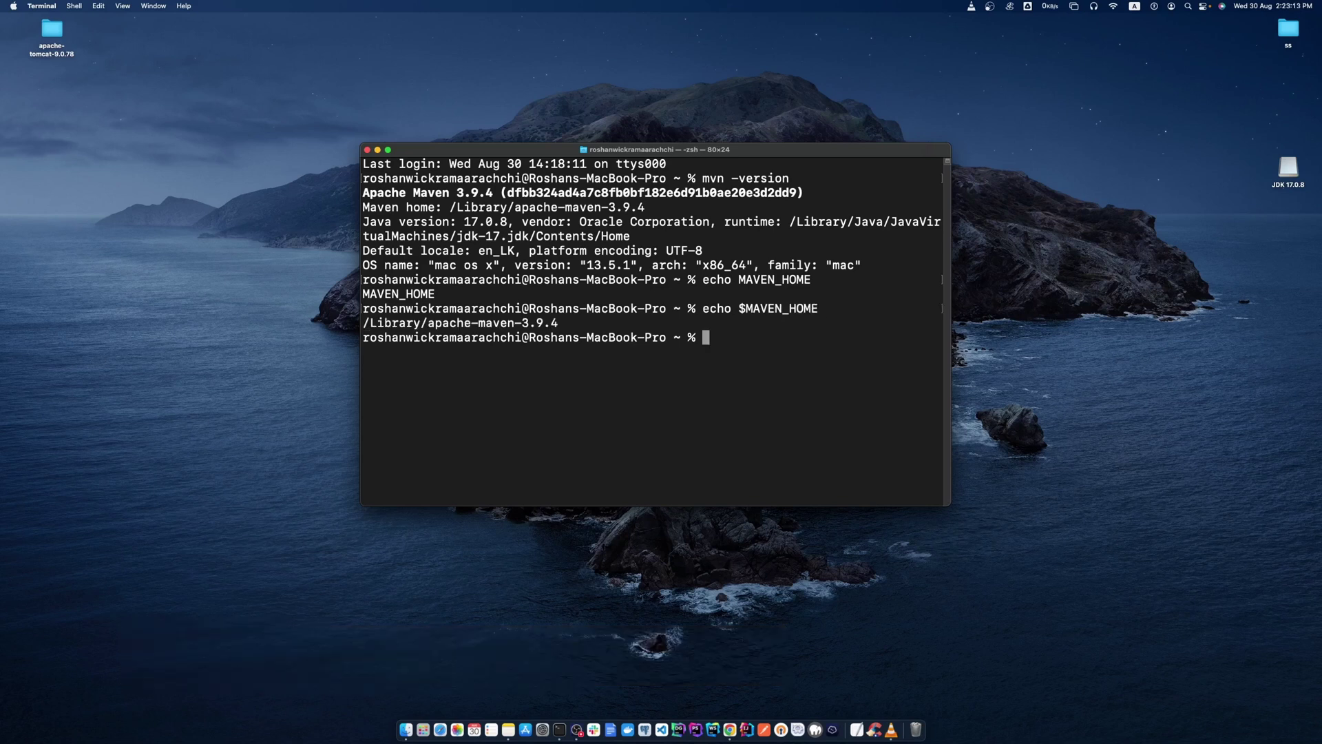
{"action": "left_click_drag", "start_coordinate": [559, 323], "coordinate": [359, 323]}
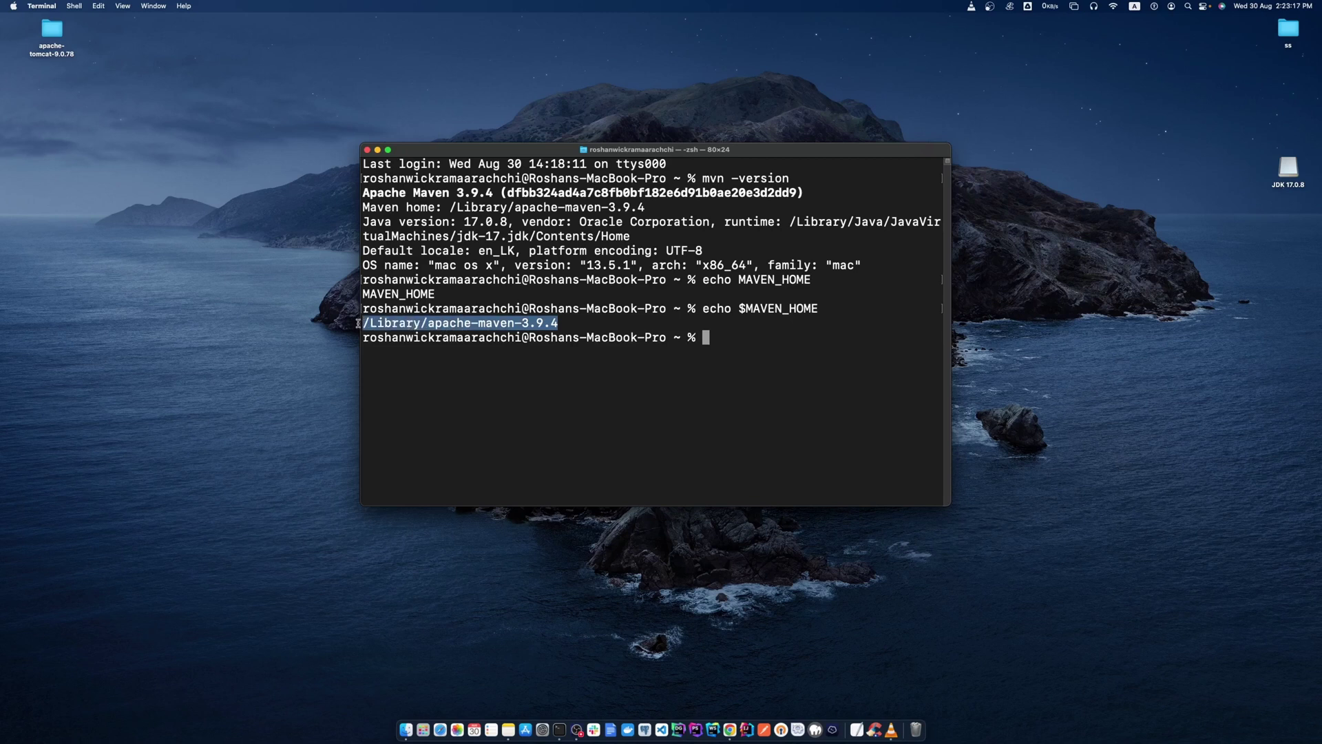